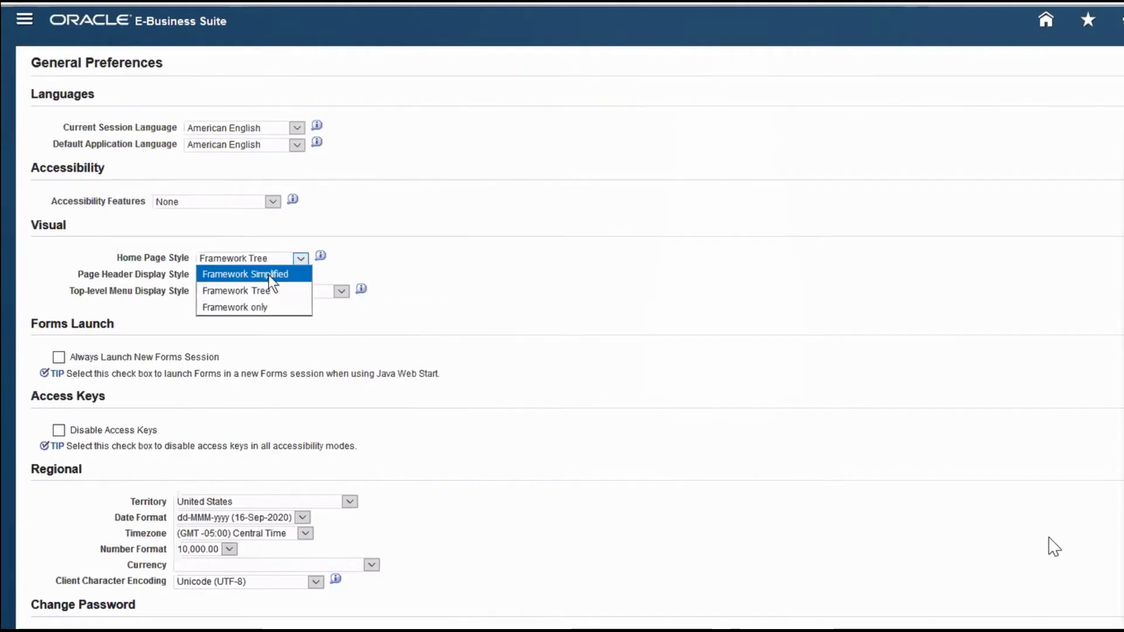
# Step: Set the home page style to Framework Simplified, apply the preference and return to the home page
pyautogui.click(269, 275)
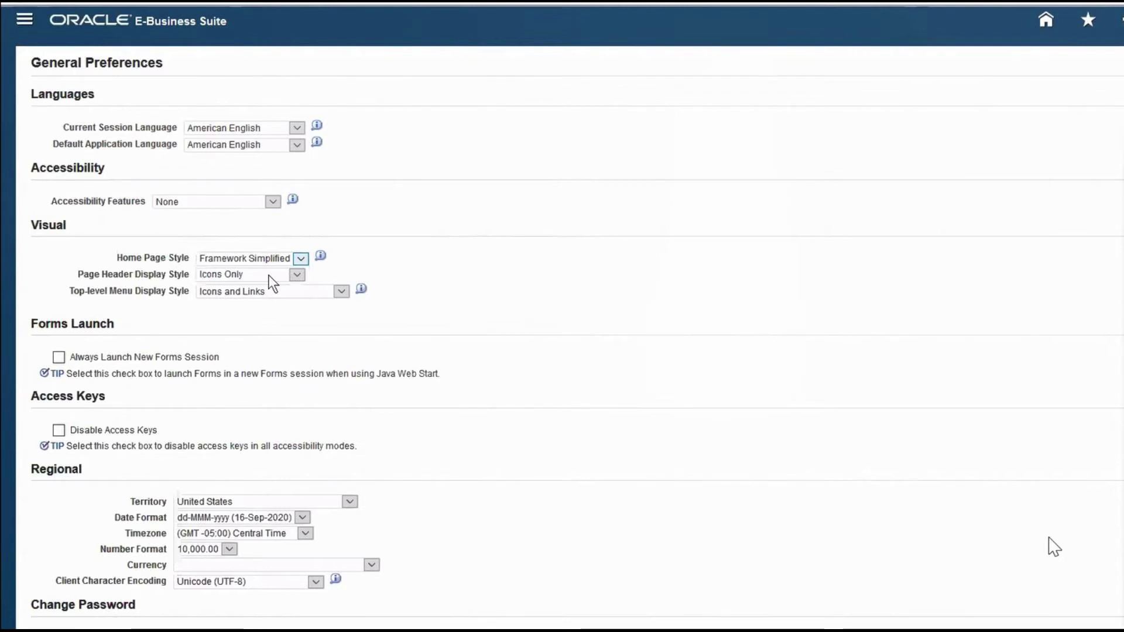
pyautogui.click(916, 137)
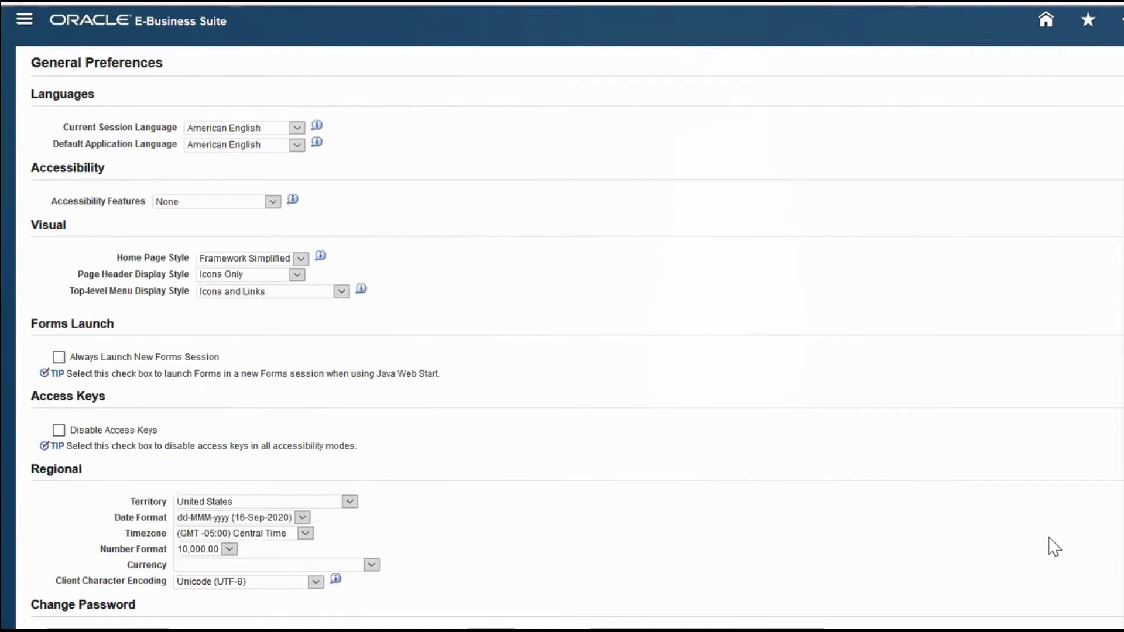
pyautogui.click(1047, 24)
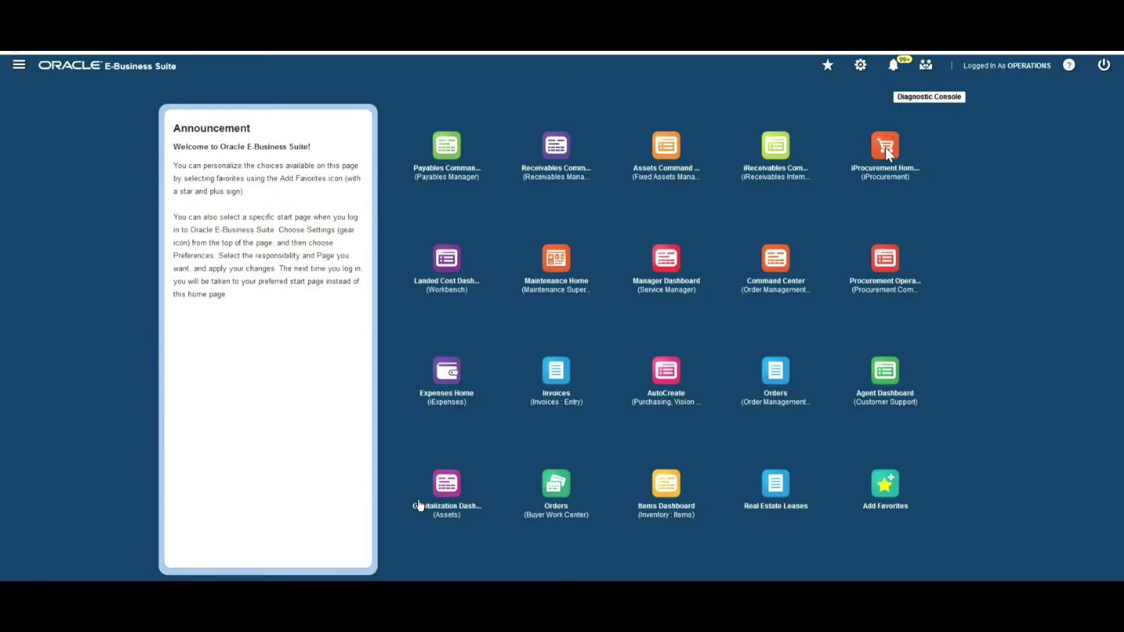
# Step: List the Computer Monitors category in the iProcurement shop and filter it to a maximum price of 350
pyautogui.click(885, 148)
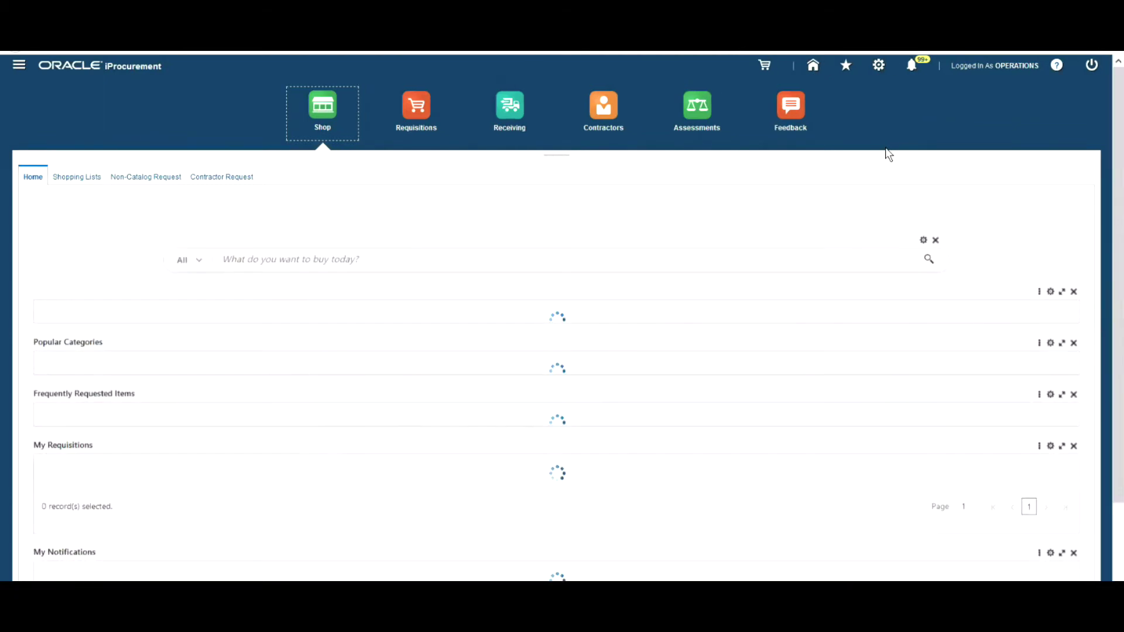
pyautogui.click(539, 376)
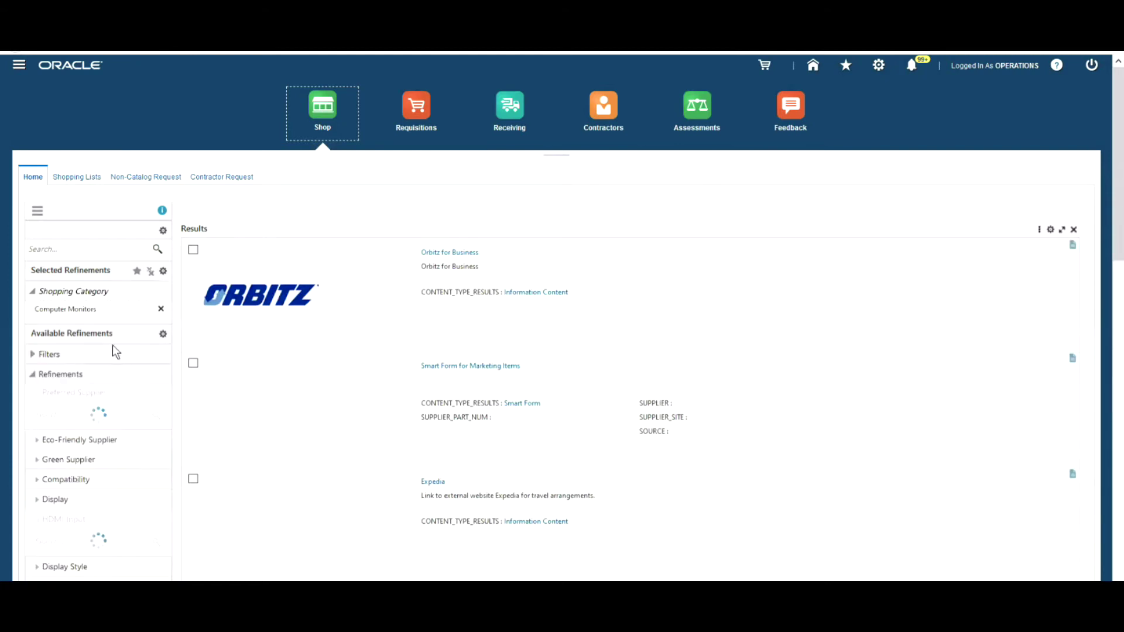
pyautogui.click(47, 355)
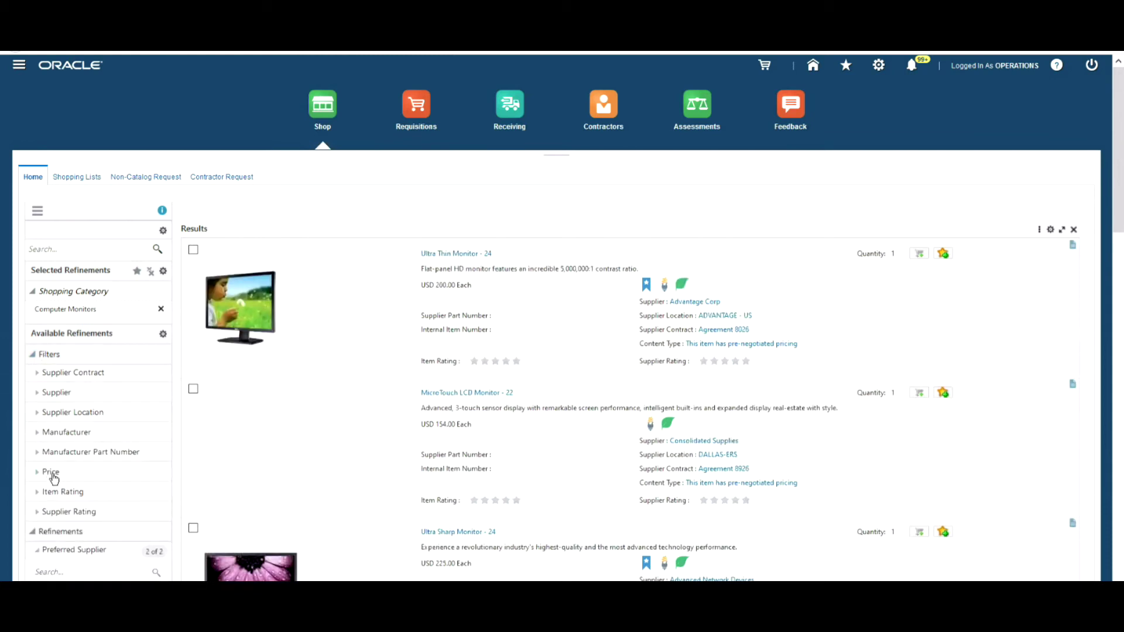
pyautogui.click(52, 475)
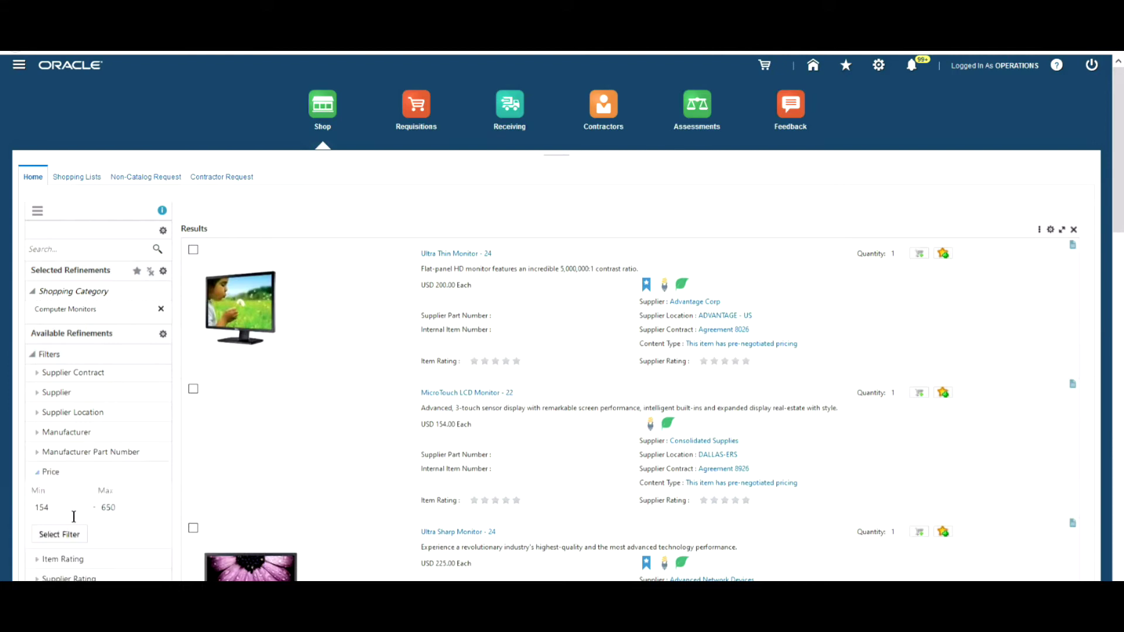
pyautogui.doubleClick(123, 507)
pyautogui.write('350')
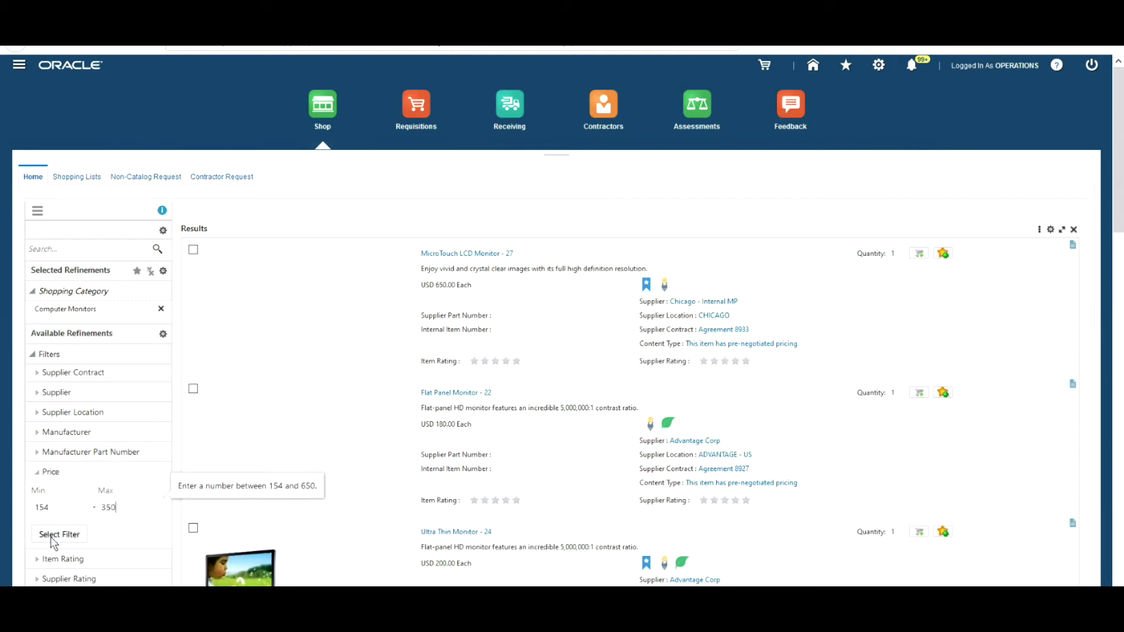
pyautogui.click(54, 535)
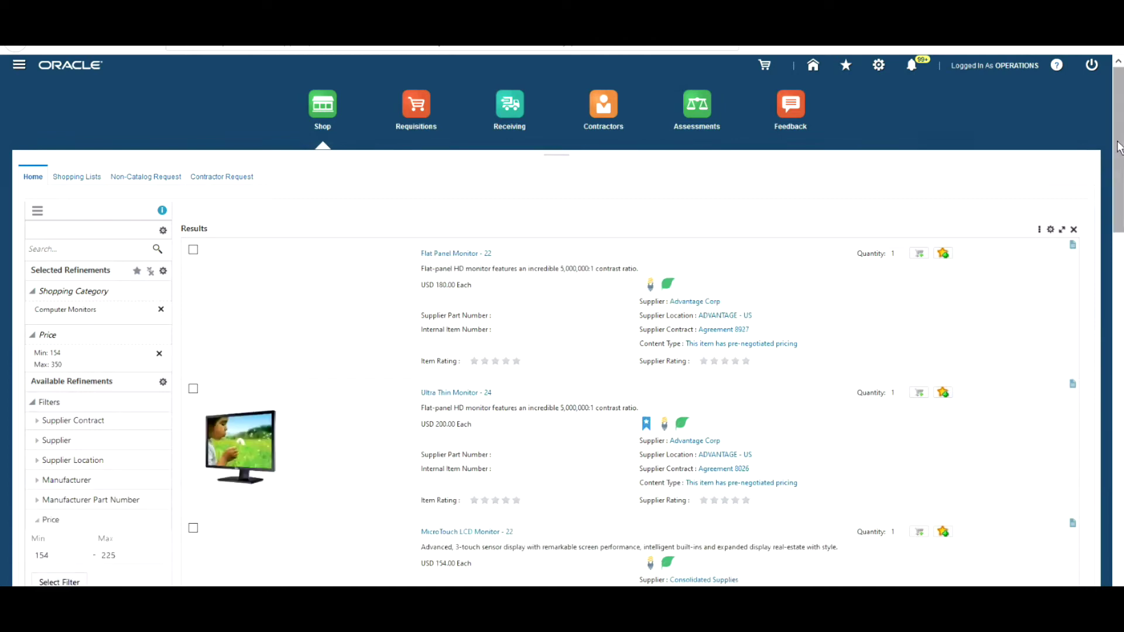
# Step: Refine the monitor results to the 24" (60.96 cm) monitor size
pyautogui.moveTo(1118, 147); pyautogui.dragTo(1116, 284)
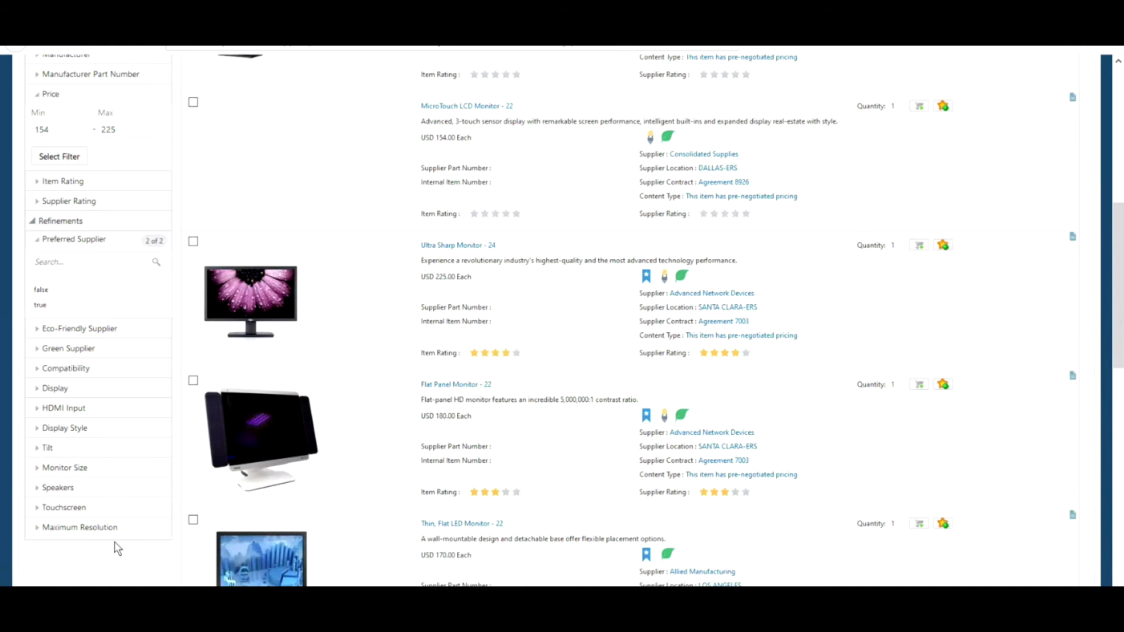
pyautogui.click(54, 469)
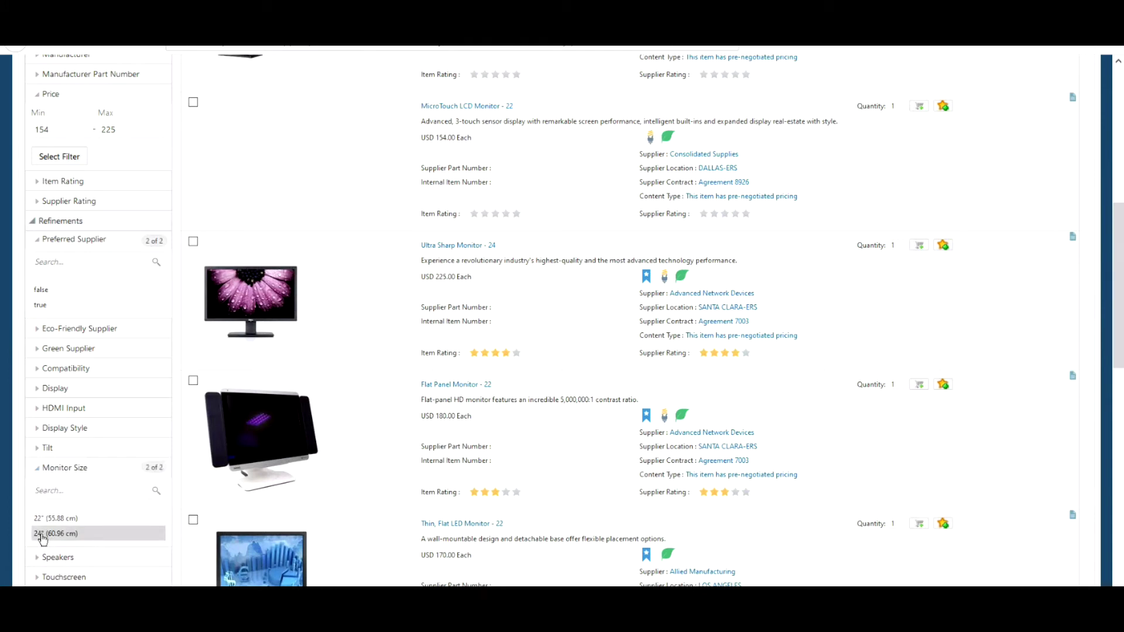
pyautogui.click(42, 534)
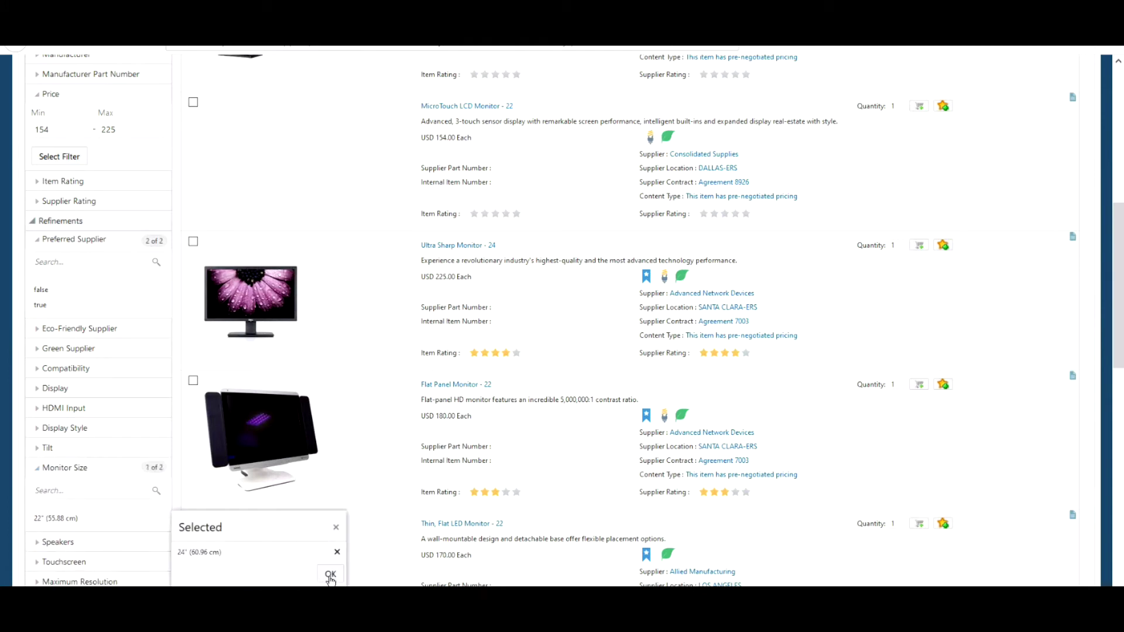
pyautogui.click(330, 575)
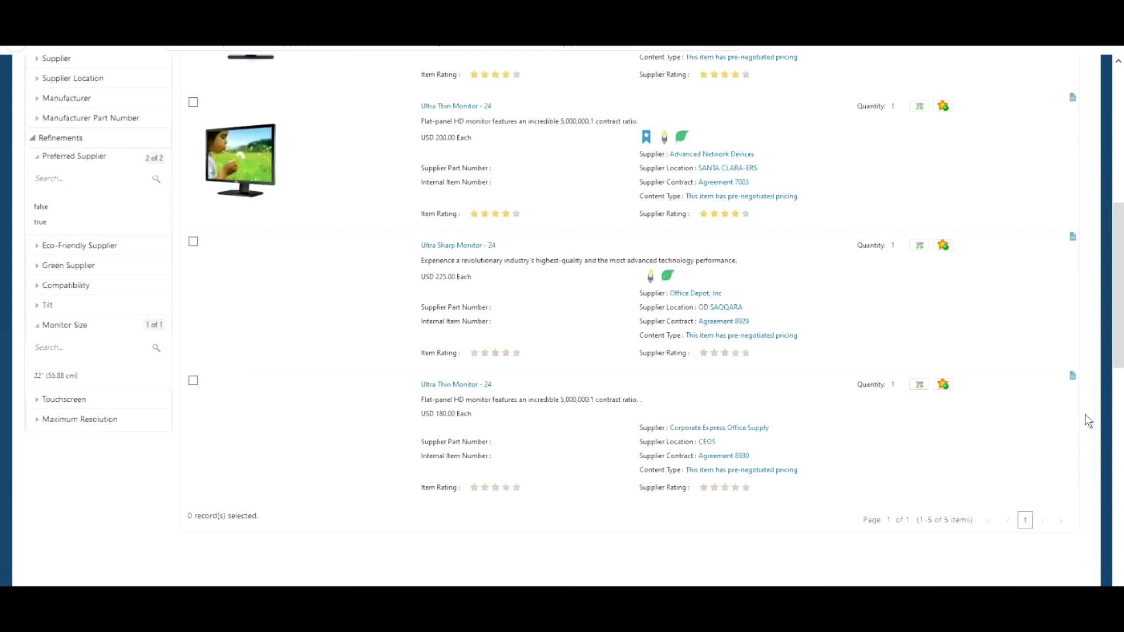
# Step: Compare the Ultra Thin Monitor - 24 offers from Advantage Corp and Advanced Network Devices
pyautogui.moveTo(1119, 316); pyautogui.dragTo(1119, 134)
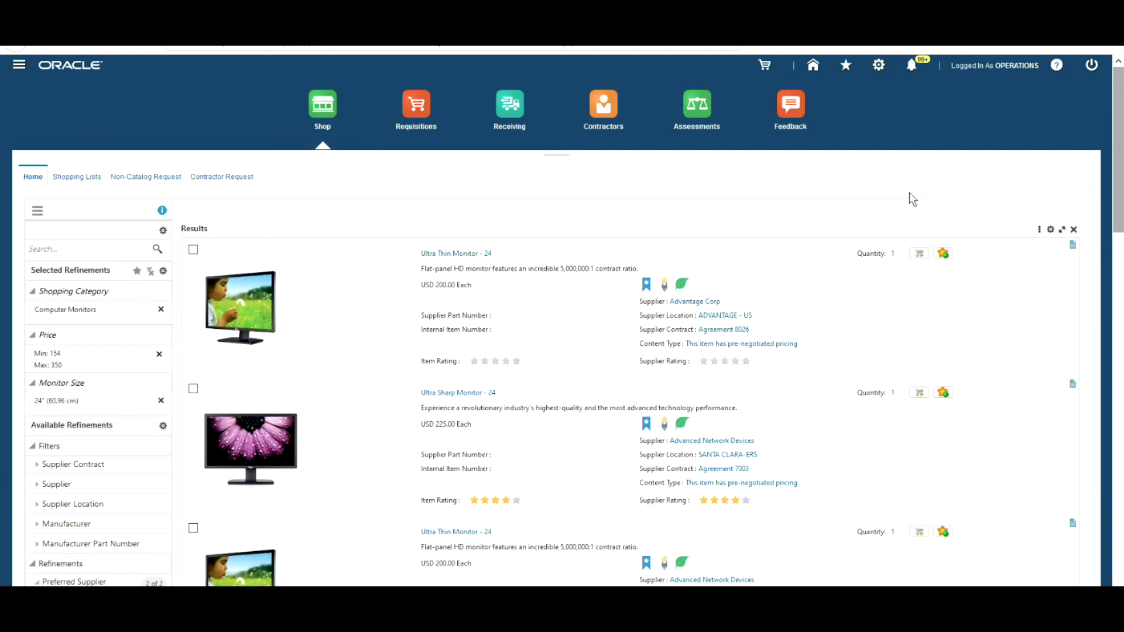
pyautogui.click(193, 252)
pyautogui.click(194, 530)
pyautogui.moveTo(1121, 202); pyautogui.dragTo(1120, 283)
pyautogui.scroll(-2, 1119, 283)
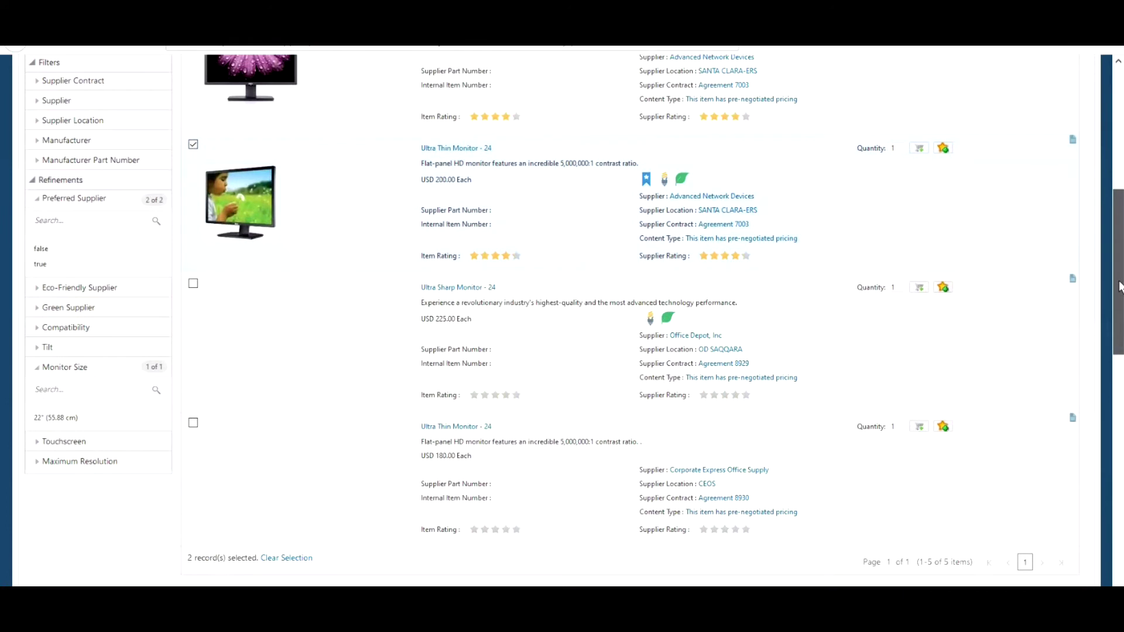
pyautogui.scroll(3, 1119, 175)
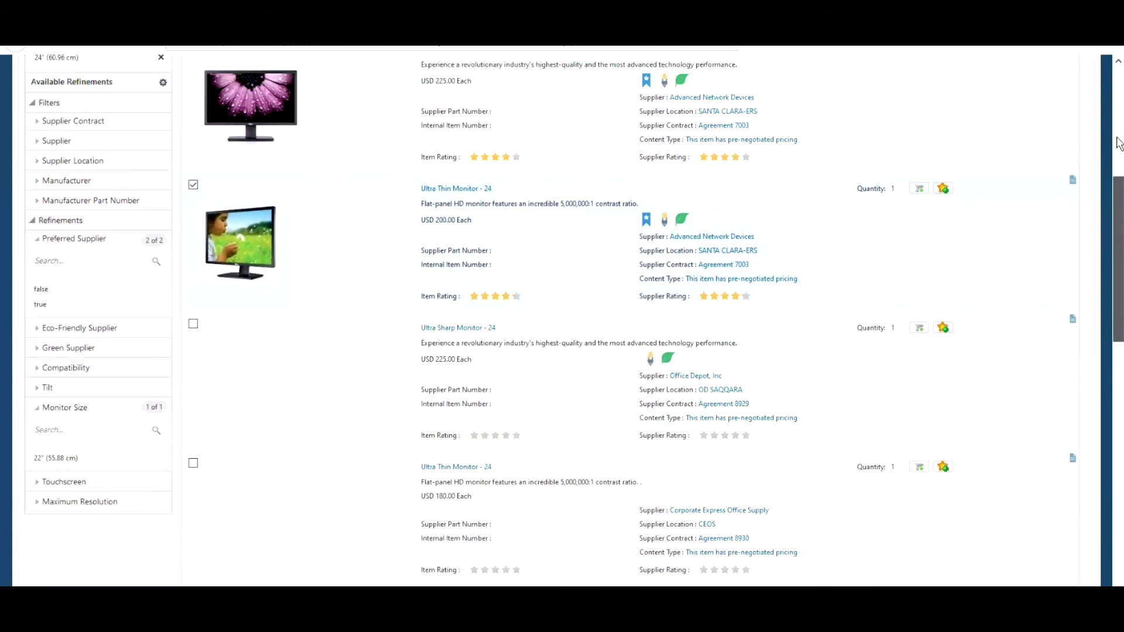
pyautogui.scroll(4, 1118, 100)
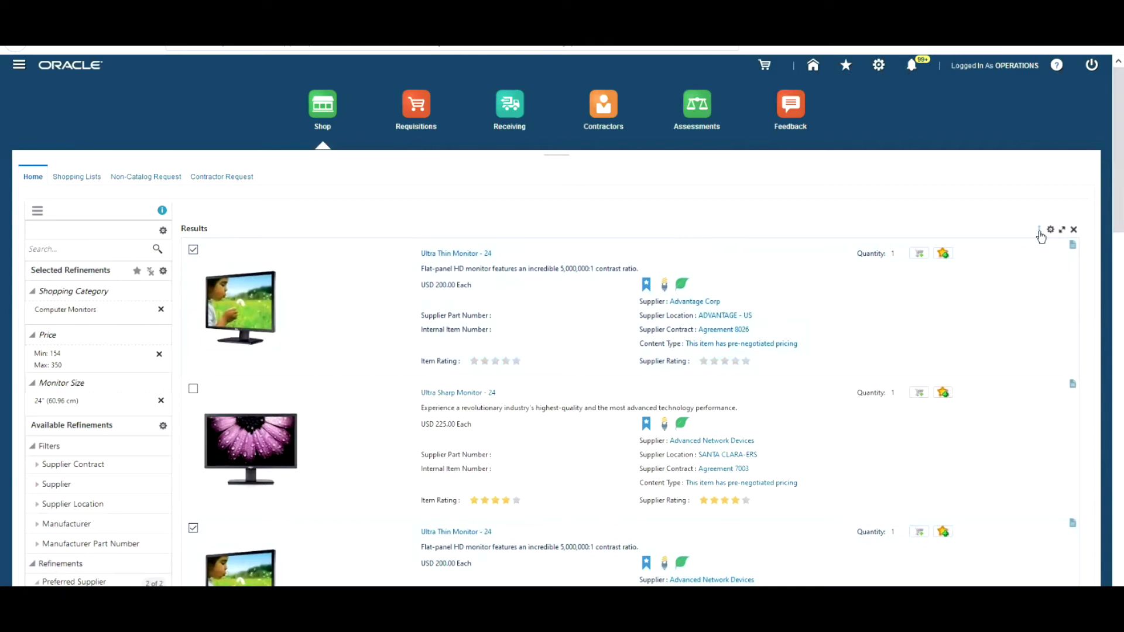
pyautogui.click(1040, 231)
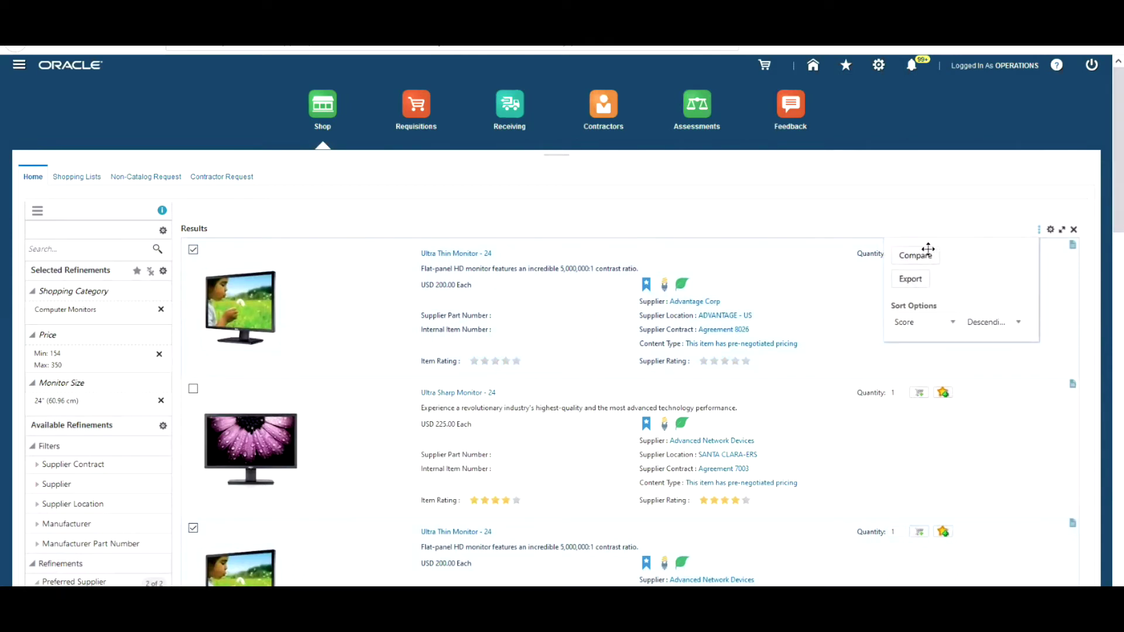
pyautogui.click(929, 258)
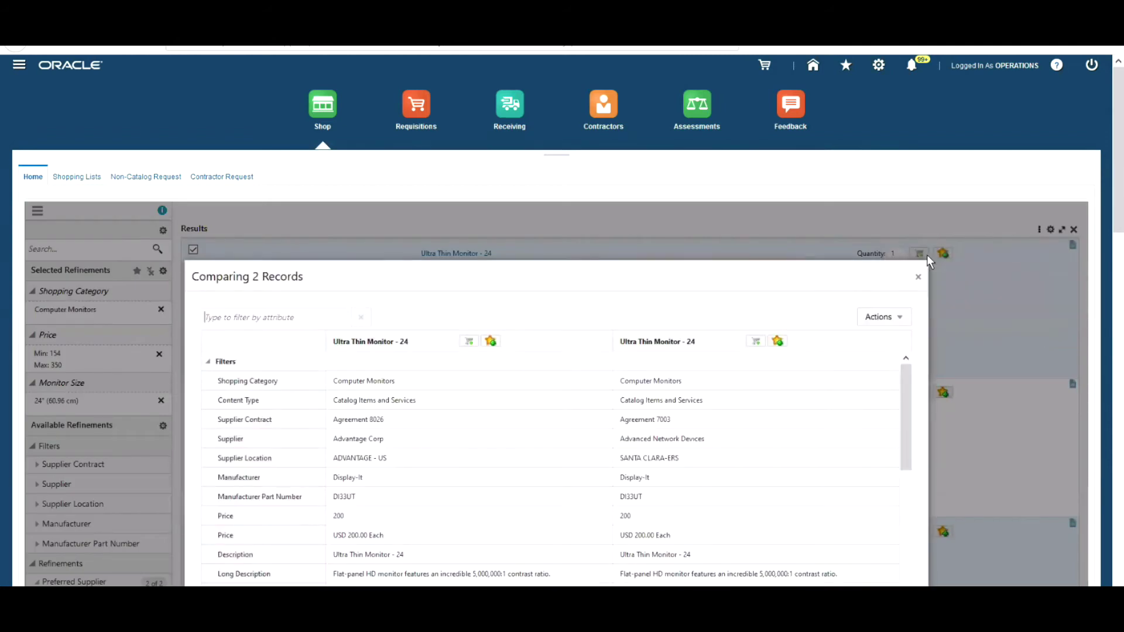
# Step: Highlight the differences between the two monitors and examine their attributes down to the touchscreen entry
pyautogui.click(902, 317)
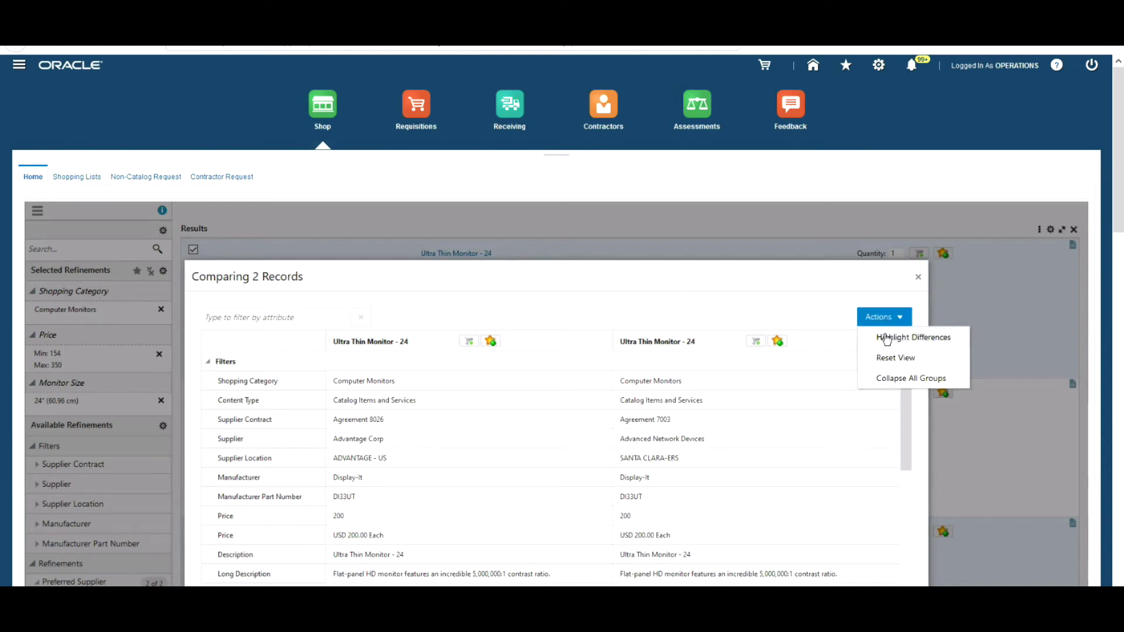
pyautogui.click(888, 340)
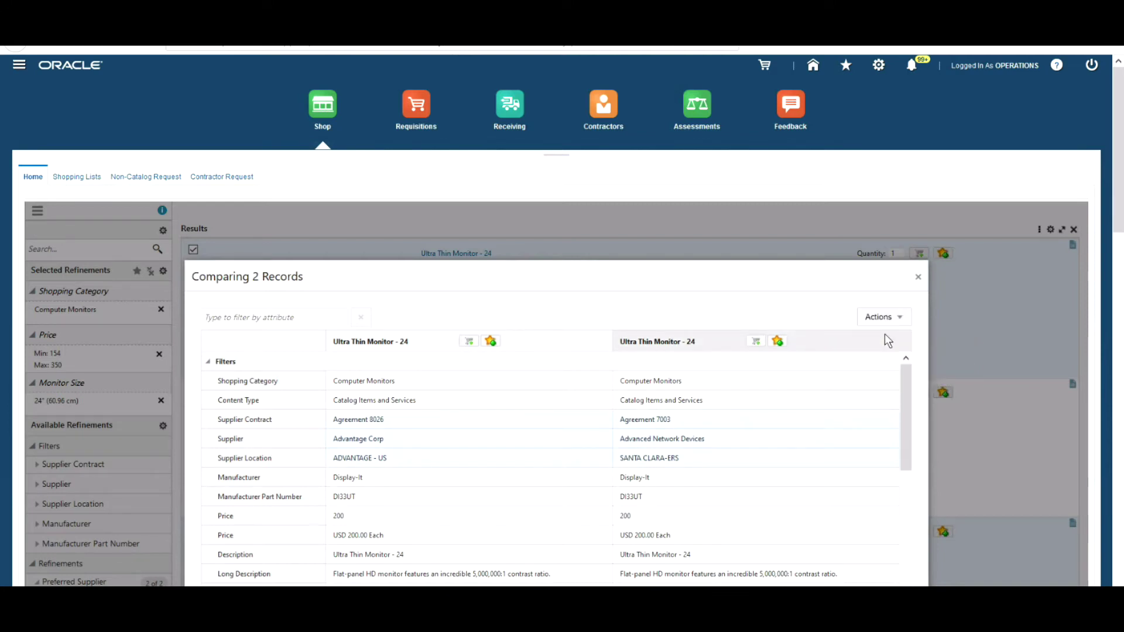
pyautogui.moveTo(905, 390); pyautogui.dragTo(896, 515)
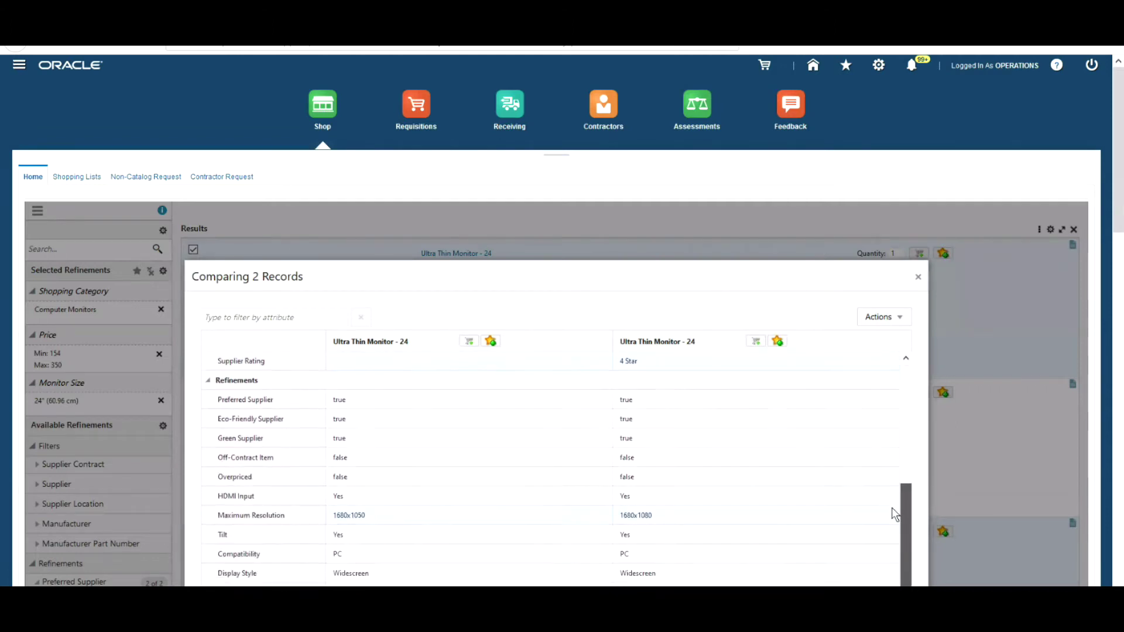
pyautogui.scroll(-3, 339, 462)
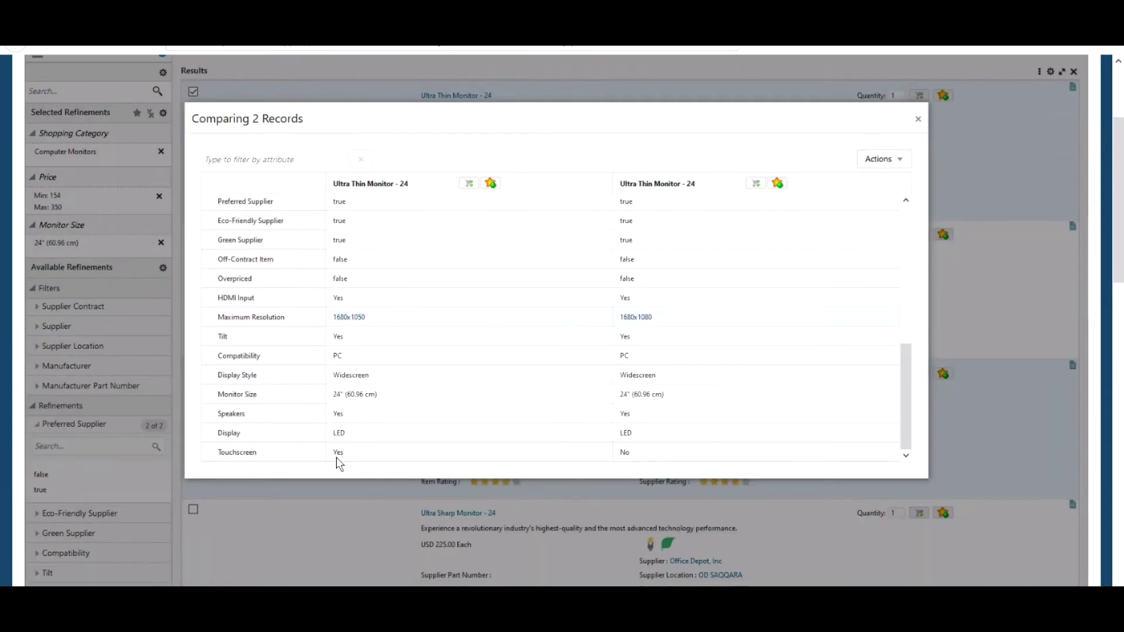
# Step: Add the Advantage Corp Ultra Thin Monitor - 24 to the cart from the comparison and open the cart's requisition for editing
pyautogui.click(469, 184)
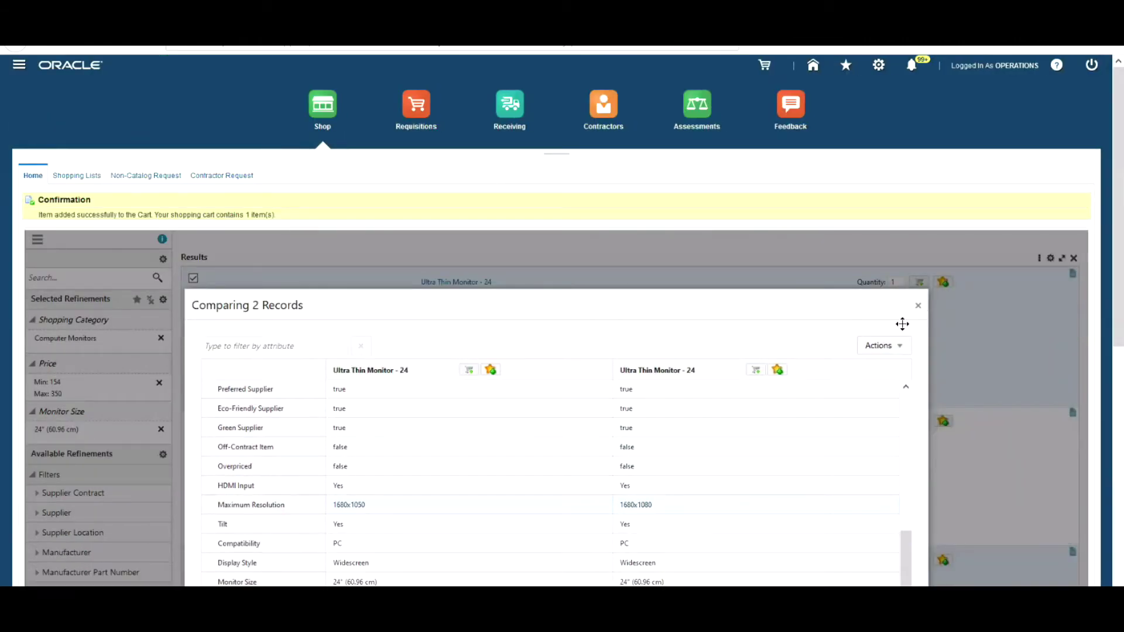
pyautogui.click(918, 304)
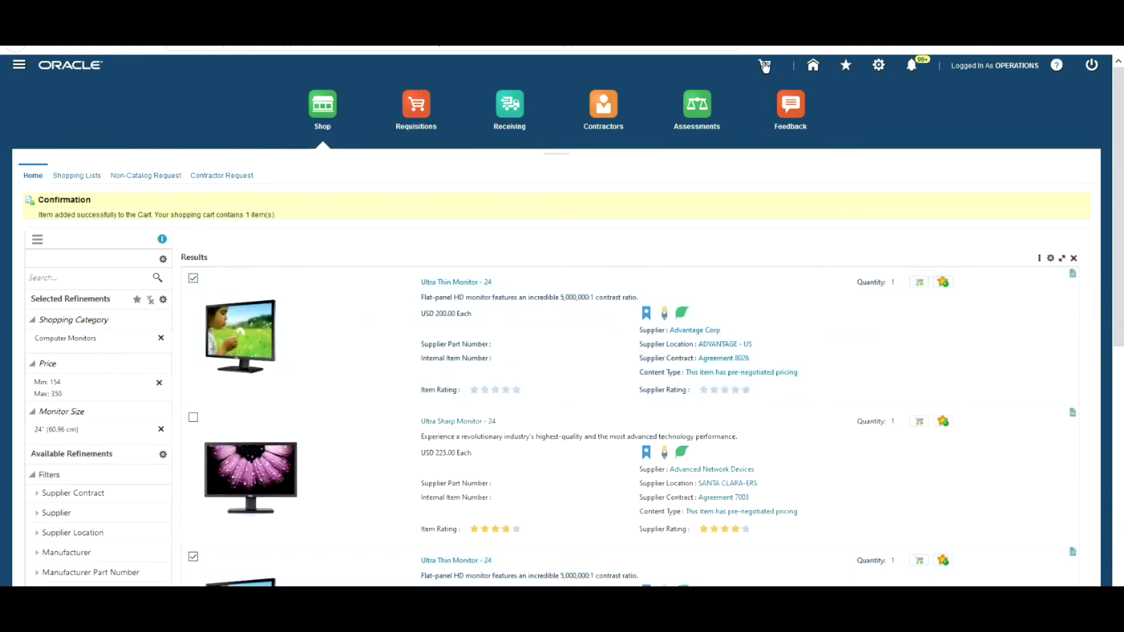
pyautogui.click(765, 66)
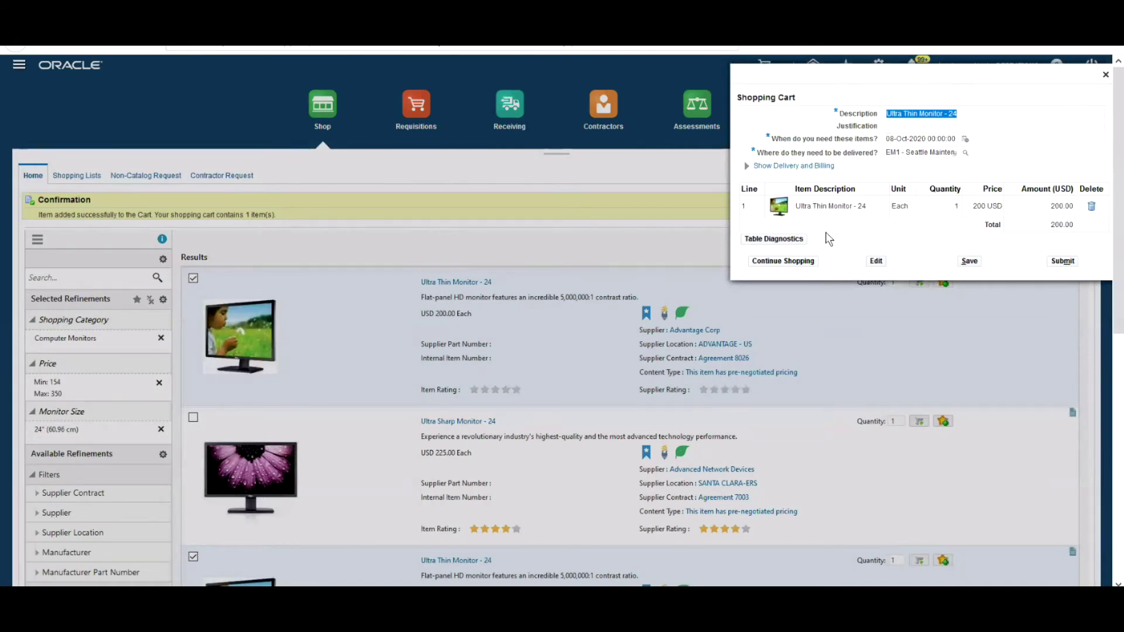
pyautogui.click(877, 262)
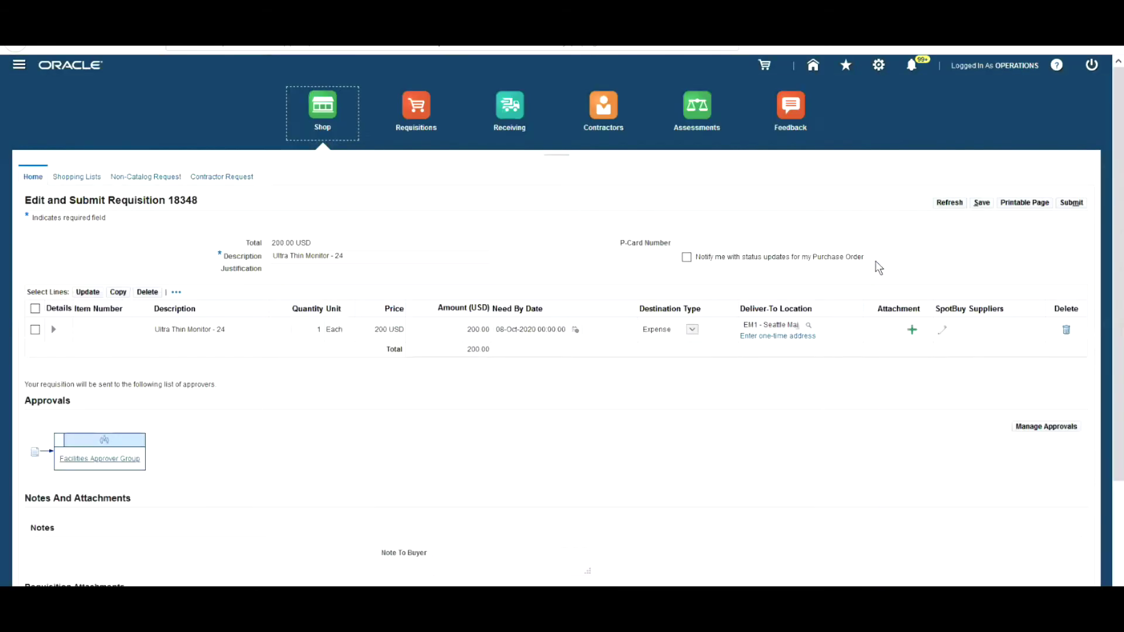
# Step: Submit the requisition with the justification "This is rqd urgently for a project" and purchase order status notifications enabled
pyautogui.click(277, 268)
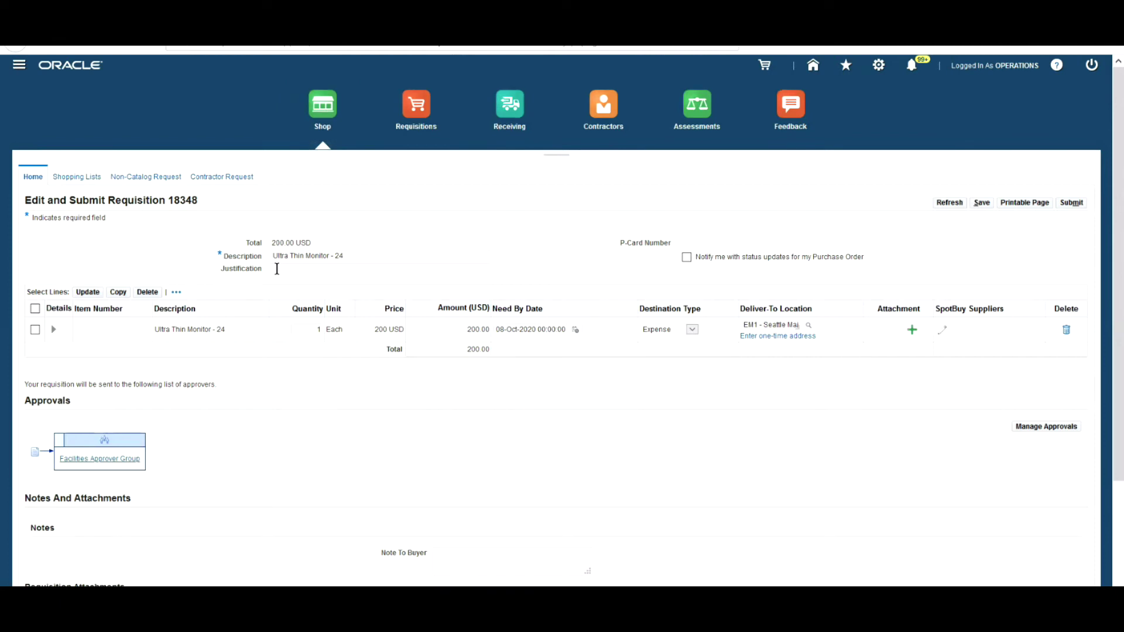
pyautogui.write('This is reqd urgently for a project')
pyautogui.click(687, 258)
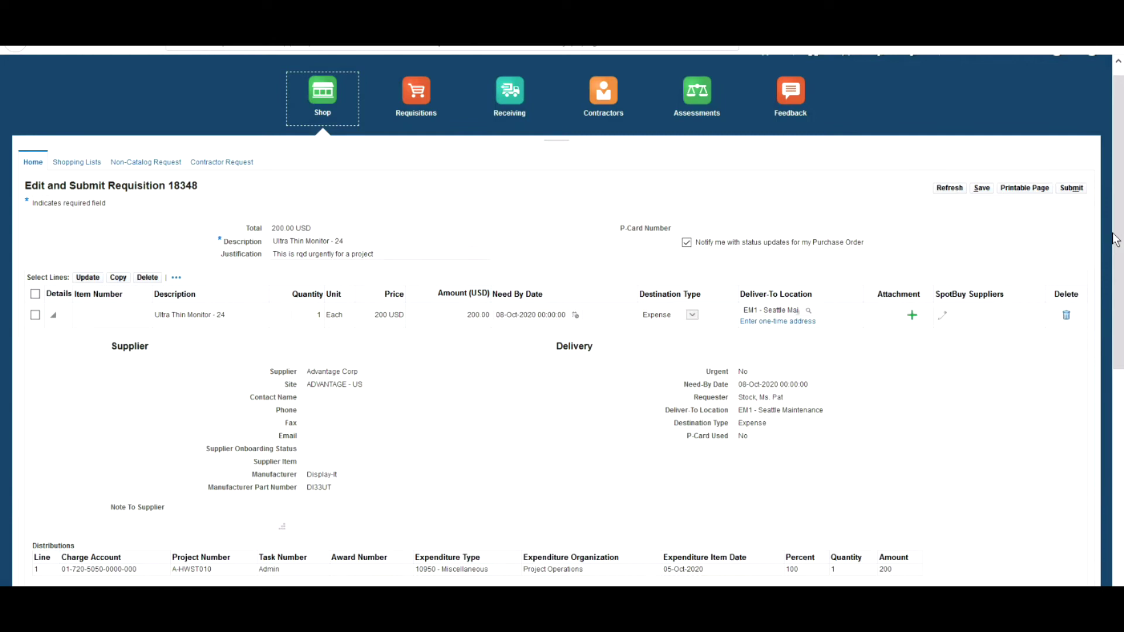
pyautogui.click(1071, 189)
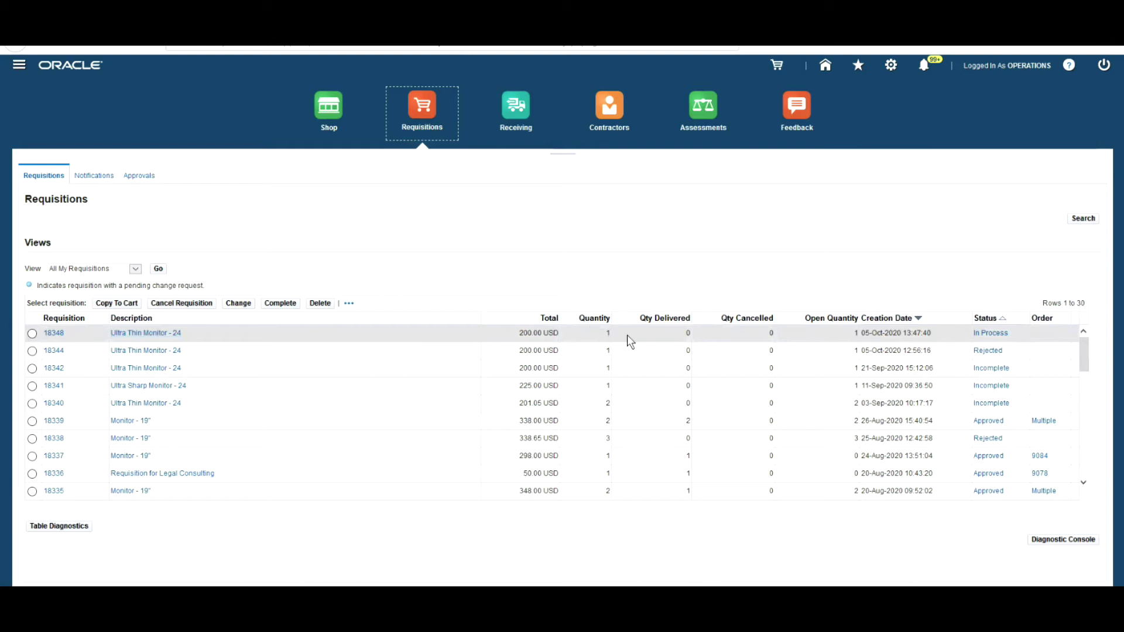
# Step: Check the approval status of the newly submitted monitor requisition and open the iProcurement requisitions area
pyautogui.click(991, 333)
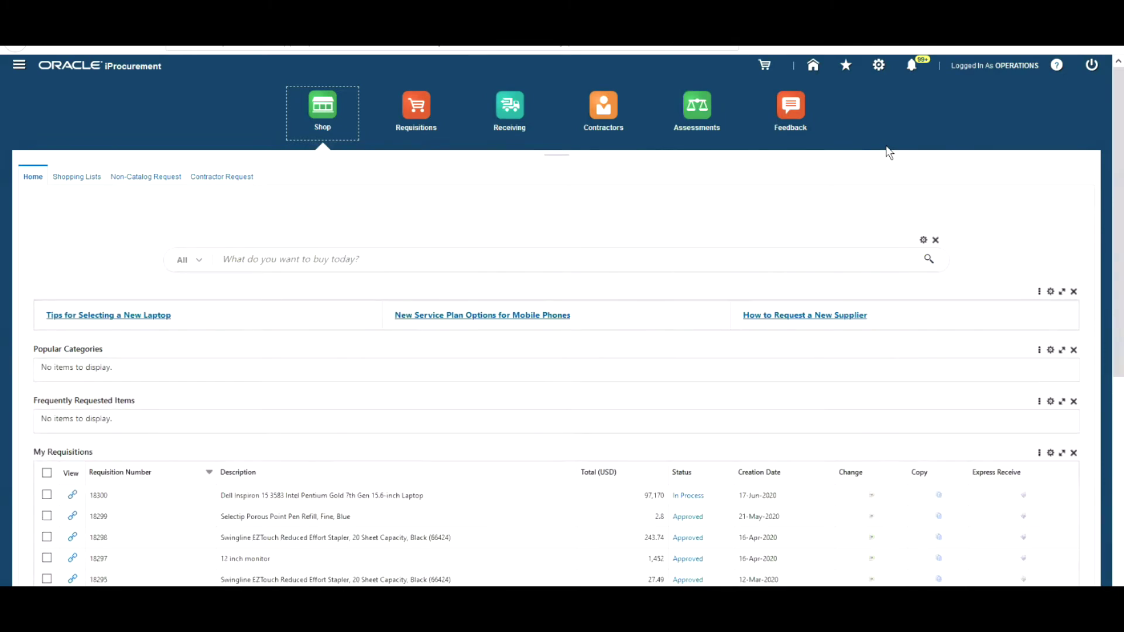
pyautogui.click(417, 119)
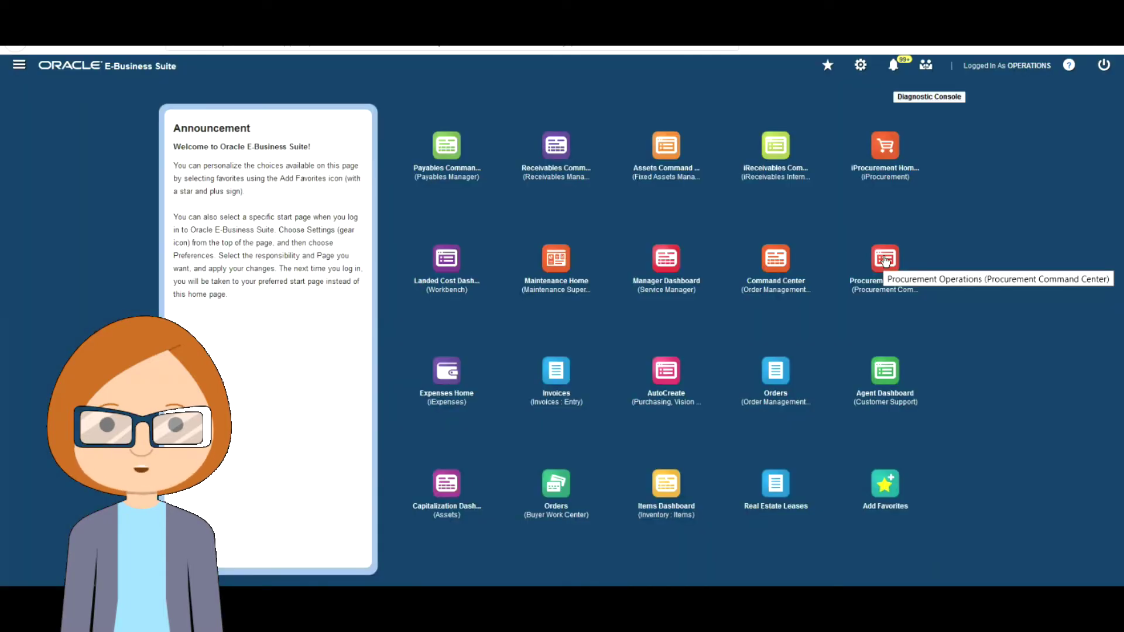
# Step: Open the Ultra Thin Monitor - 24 requisition created on 05-Oct-2020 from the Procurement Operations requisitions list
pyautogui.click(886, 262)
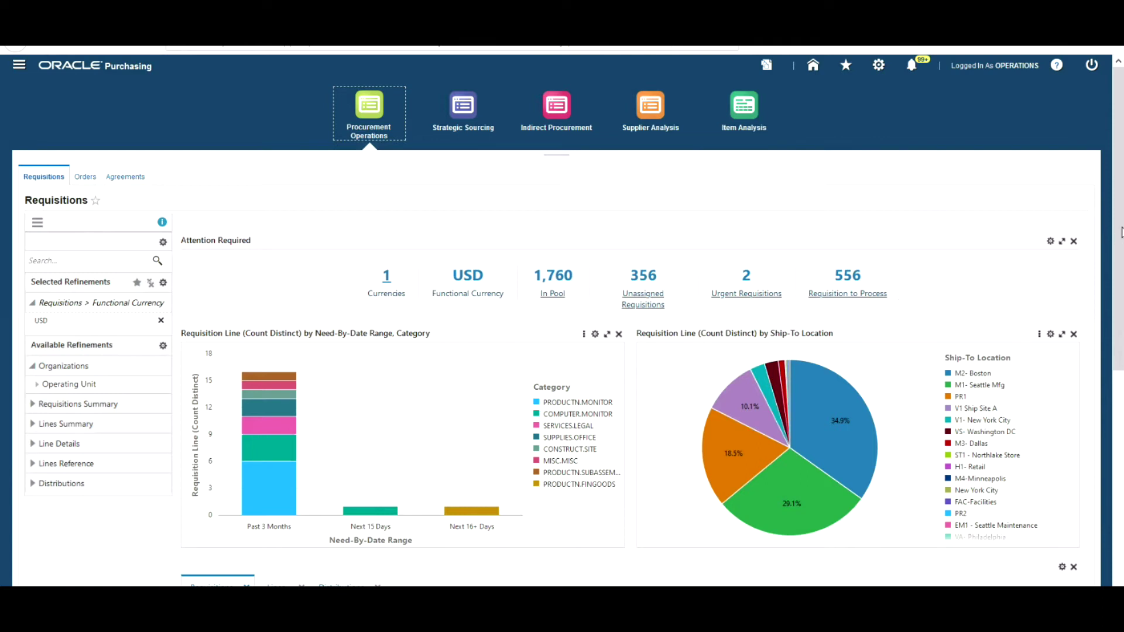
pyautogui.moveTo(1116, 276); pyautogui.dragTo(1108, 439)
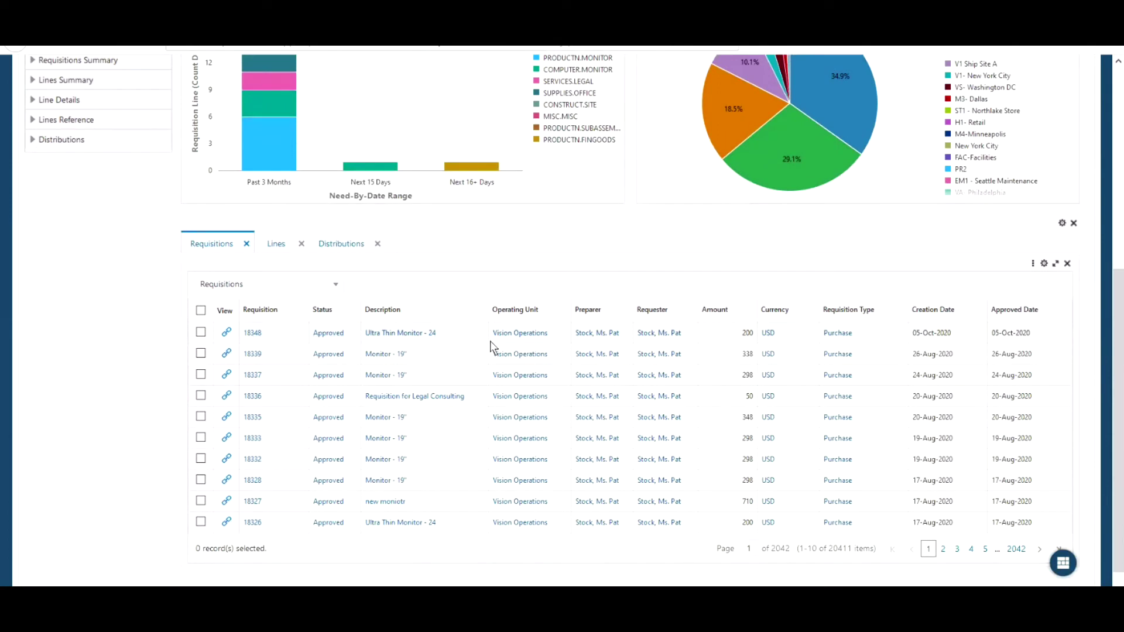
pyautogui.click(226, 335)
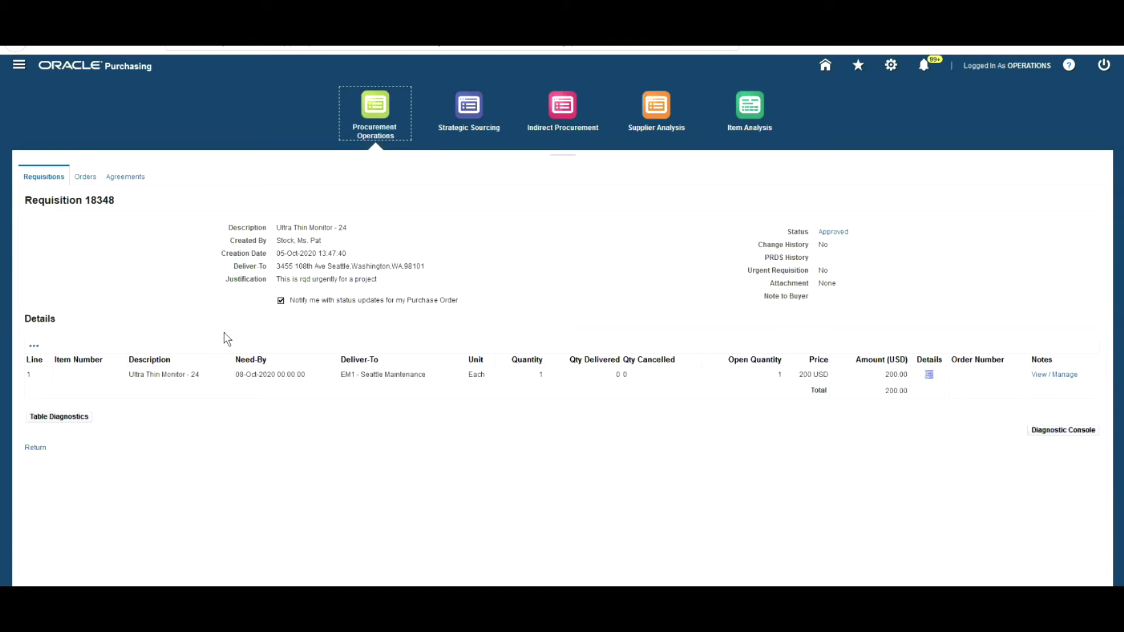
# Step: Return to the requisitions dashboard and refine the requisition lines to the Ultra Thin Monitor - 24 requisition needed by 08-Oct-2020
pyautogui.click(37, 448)
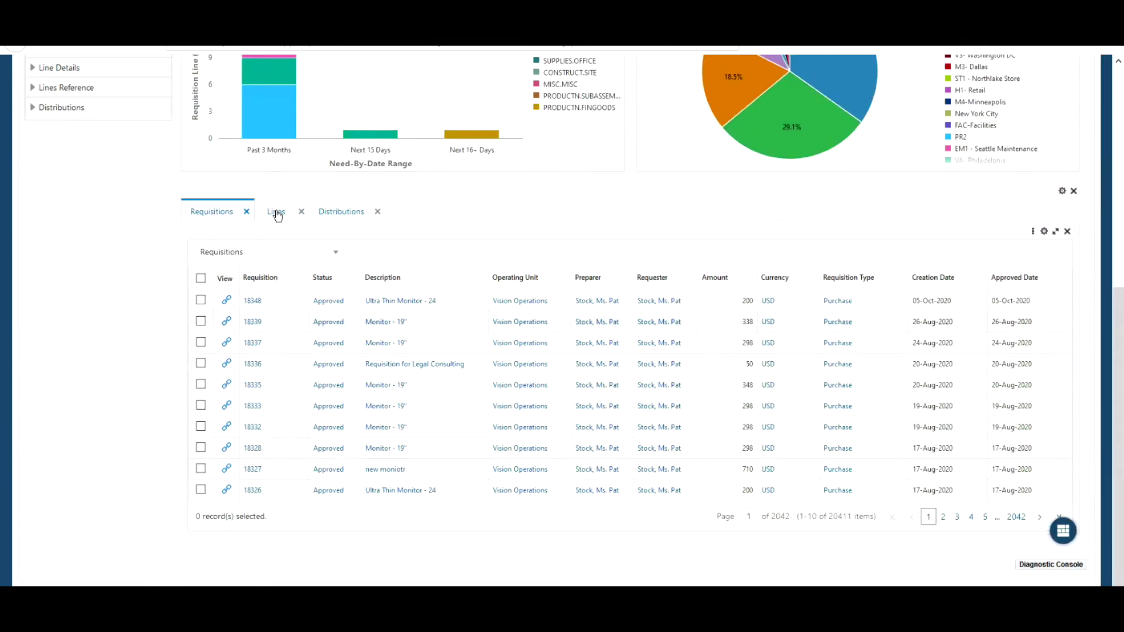
pyautogui.click(277, 213)
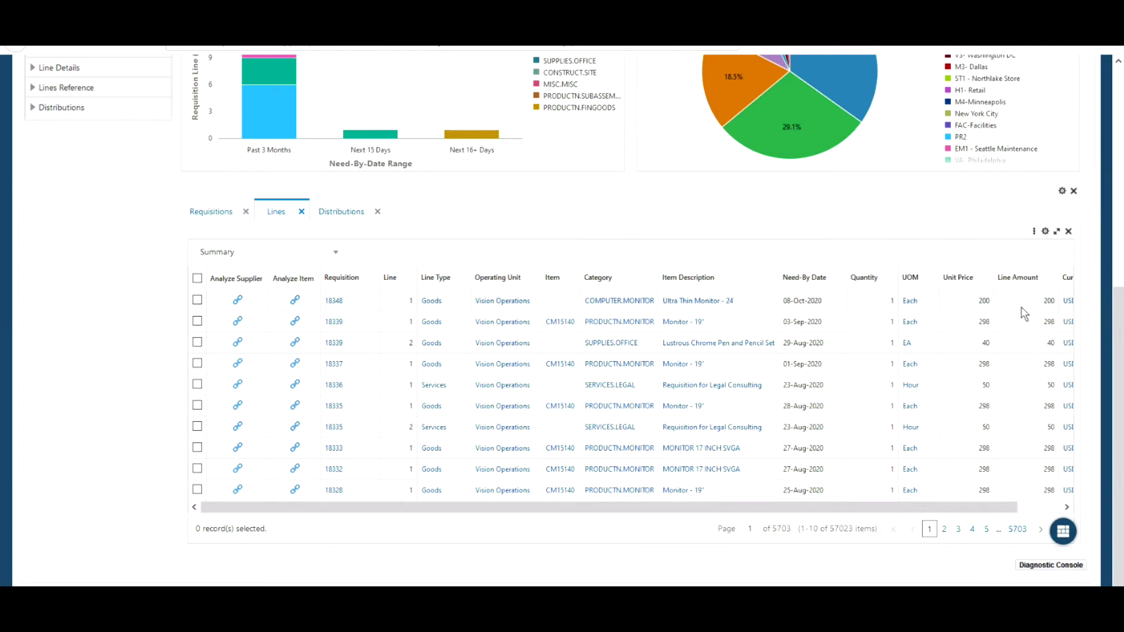
pyautogui.moveTo(873, 508); pyautogui.dragTo(1042, 510)
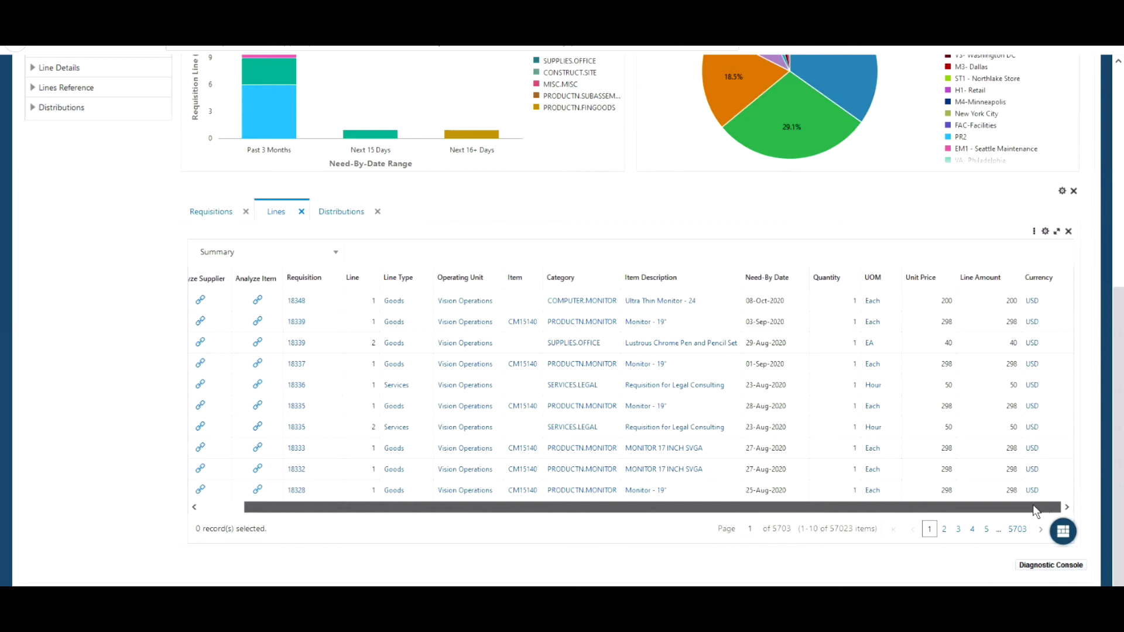
pyautogui.hscroll(-2, 447, 523)
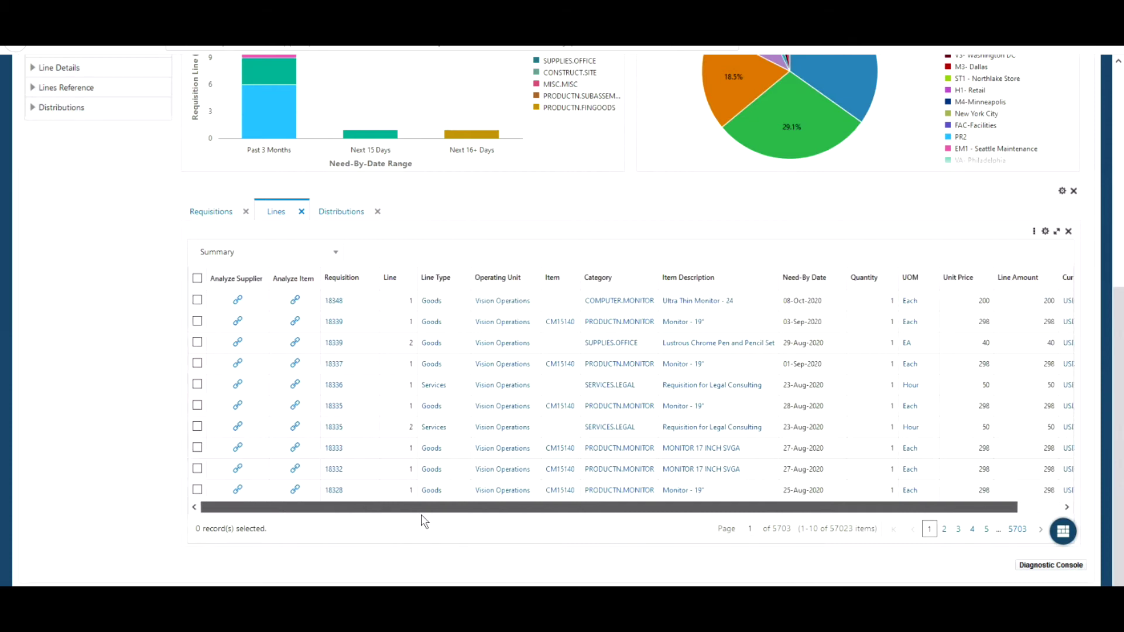
pyautogui.click(334, 302)
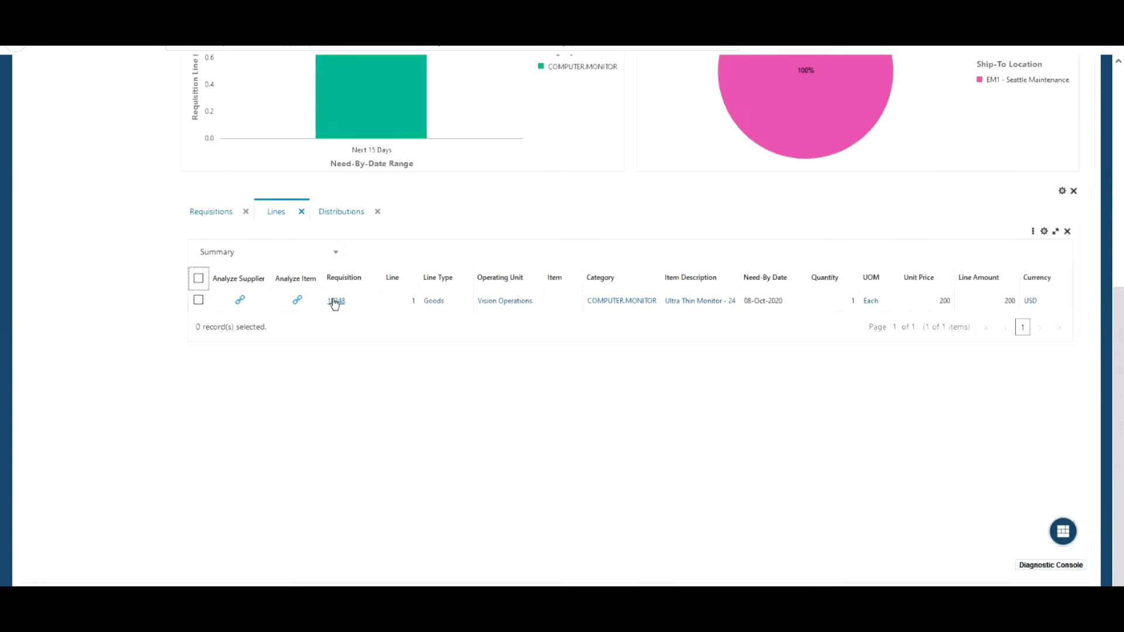
# Step: View the distributions of the monitor requisition and remove the requisition number refinement
pyautogui.click(336, 215)
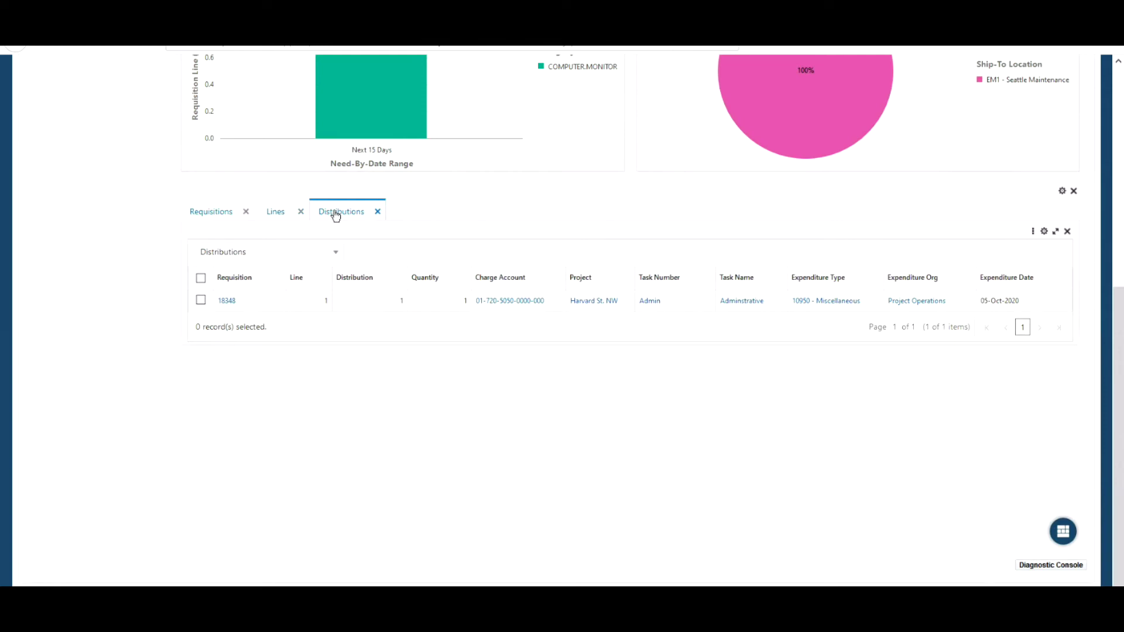
pyautogui.scroll(6, 32, 413)
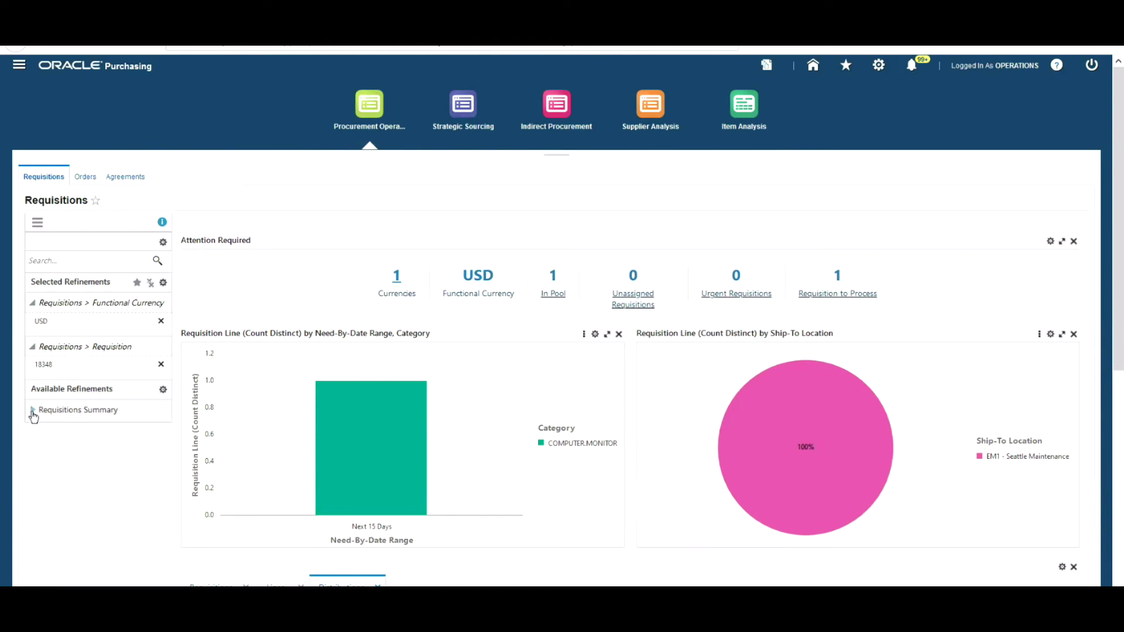
pyautogui.click(33, 413)
pyautogui.click(161, 365)
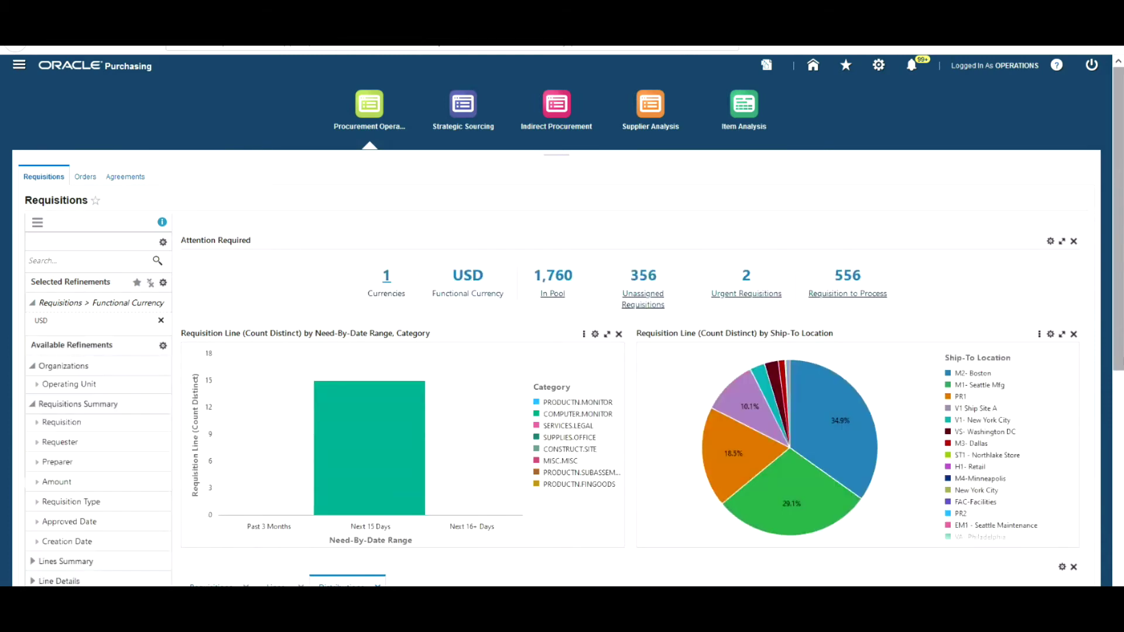
# Step: Refine the distributions by the charge account of the Harvard St. NW project line, review the result and remove that refinement
pyautogui.scroll(-6, 1118, 191)
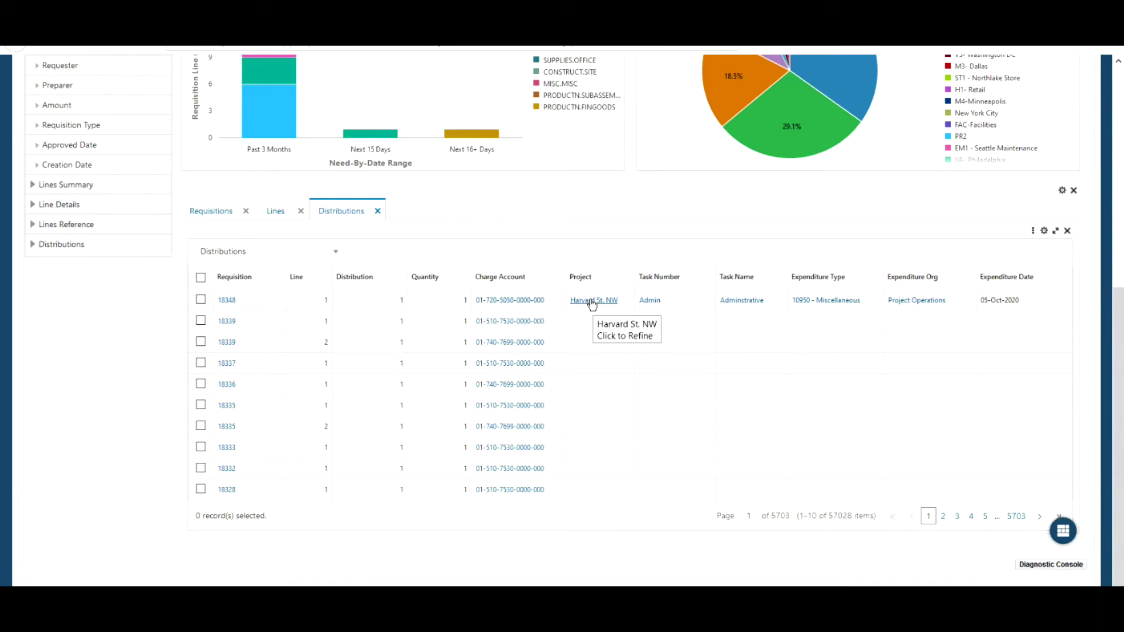
pyautogui.click(509, 302)
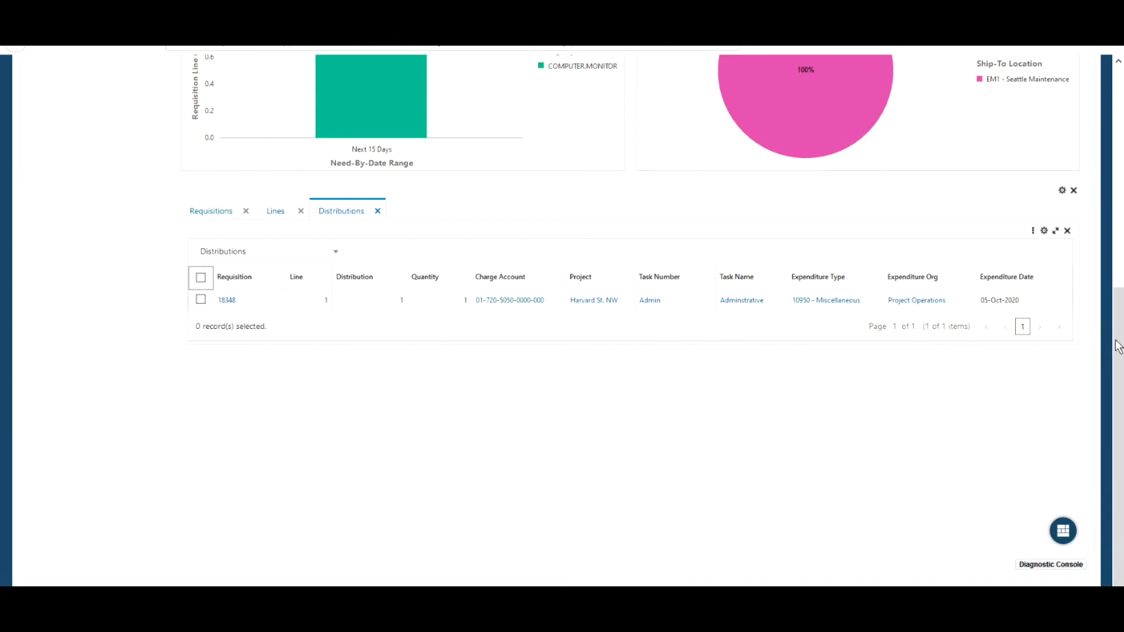
pyautogui.moveTo(1118, 342); pyautogui.dragTo(1118, 290)
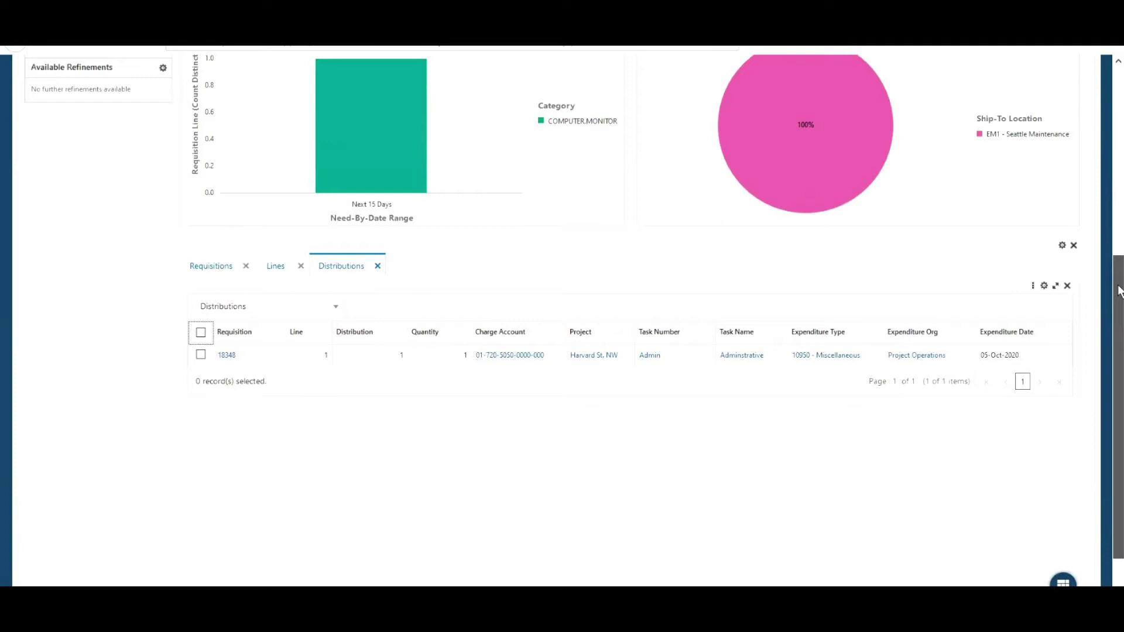
pyautogui.scroll(3, 1118, 289)
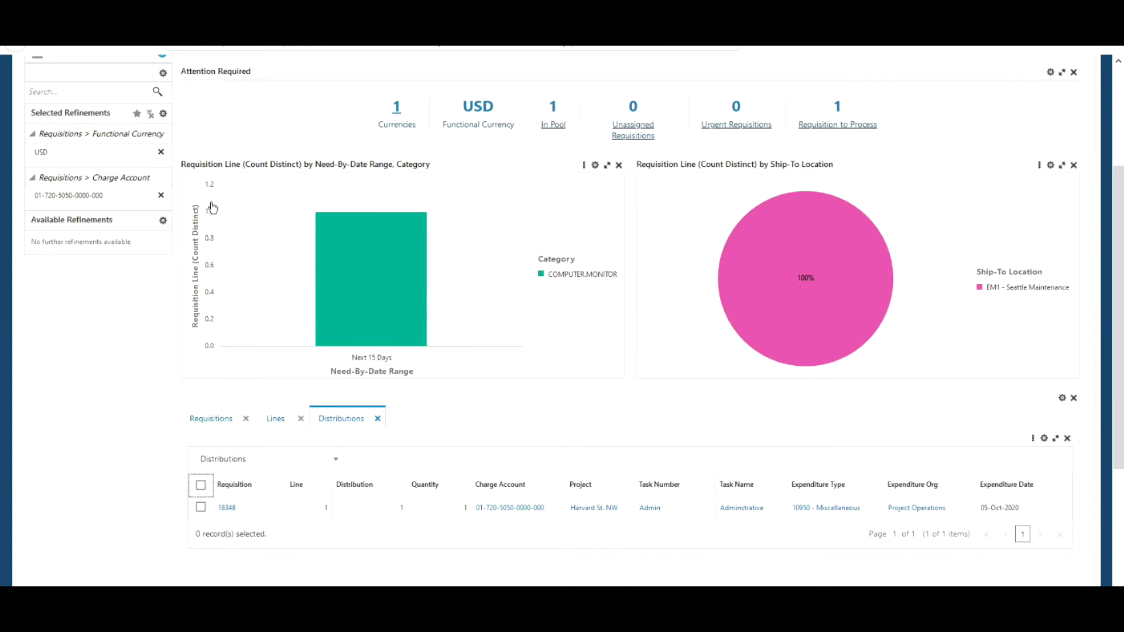
pyautogui.click(161, 196)
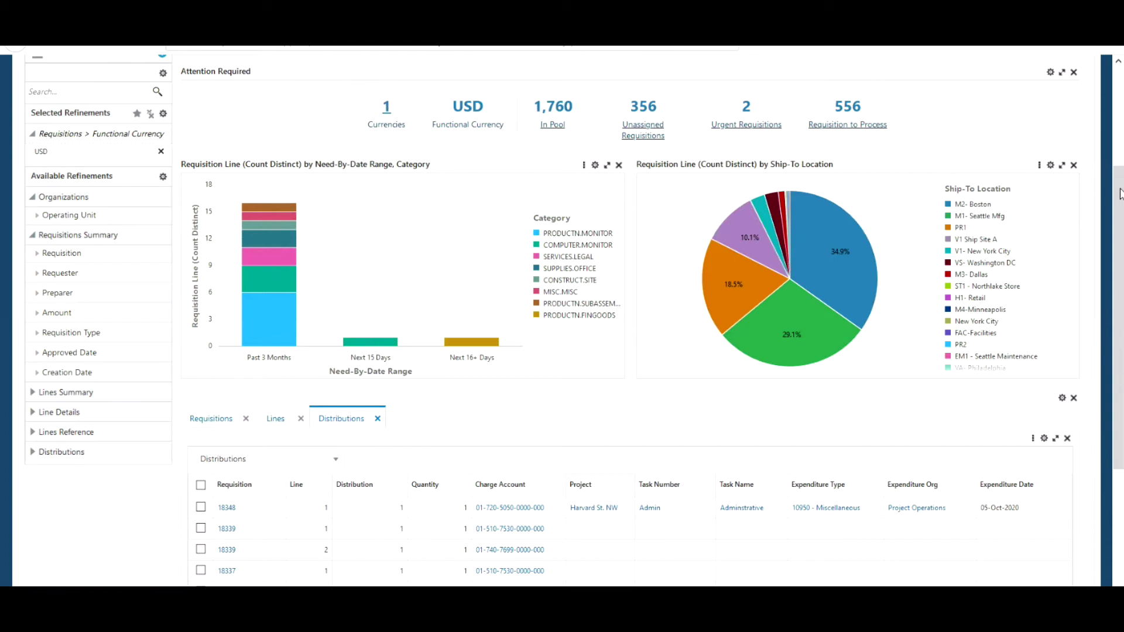
# Step: Refine the dashboard to COMPUTER.MONITOR lines with a Past 3 Months need-by date and list the matching requisitions
pyautogui.moveTo(1119, 182); pyautogui.dragTo(1119, 208)
pyautogui.scroll(-2, 1119, 207)
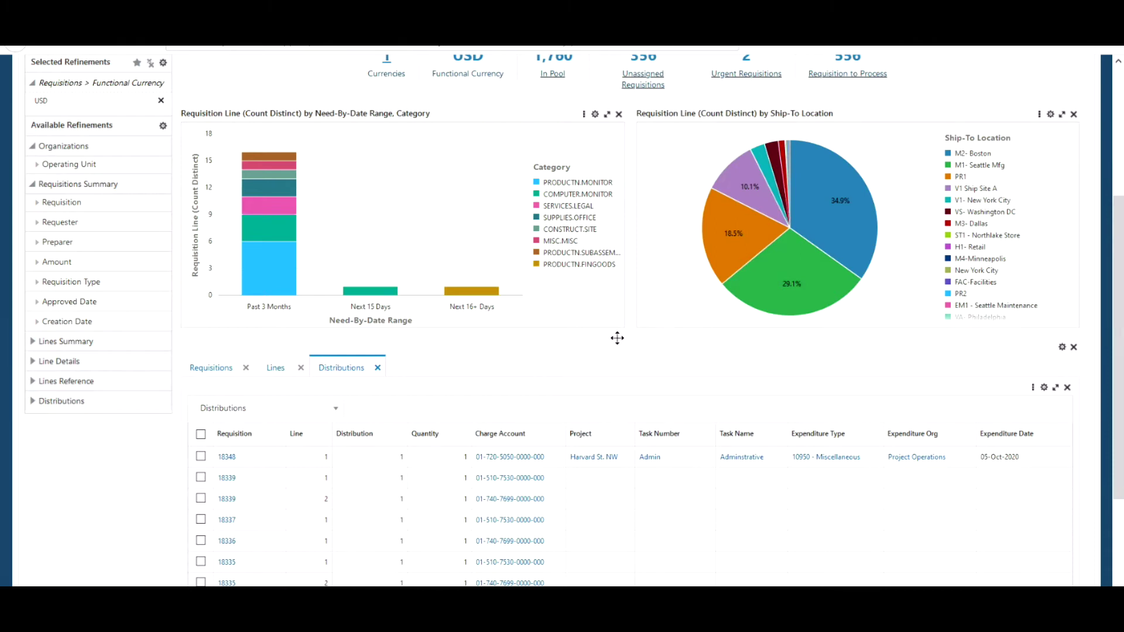
pyautogui.moveTo(264, 268)
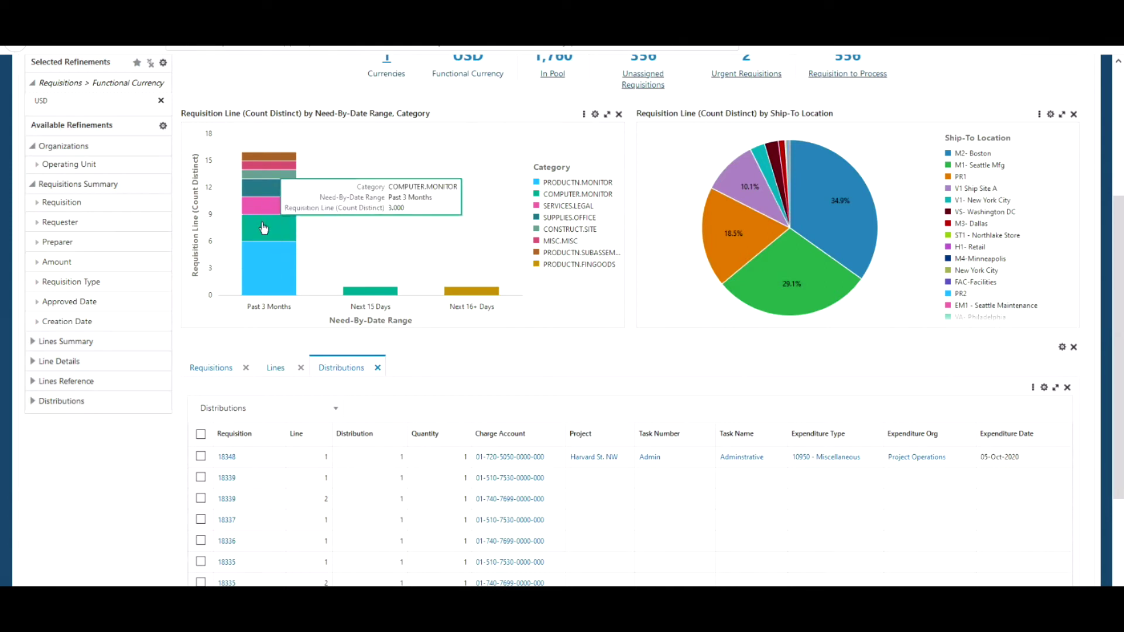
pyautogui.moveTo(266, 227)
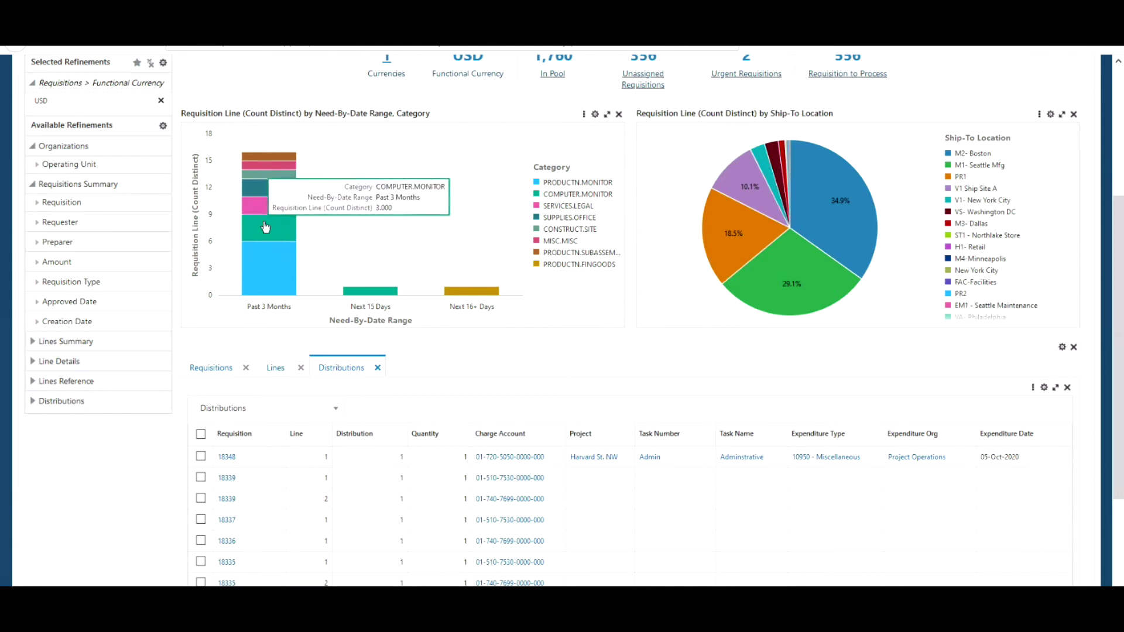
pyautogui.moveTo(259, 190)
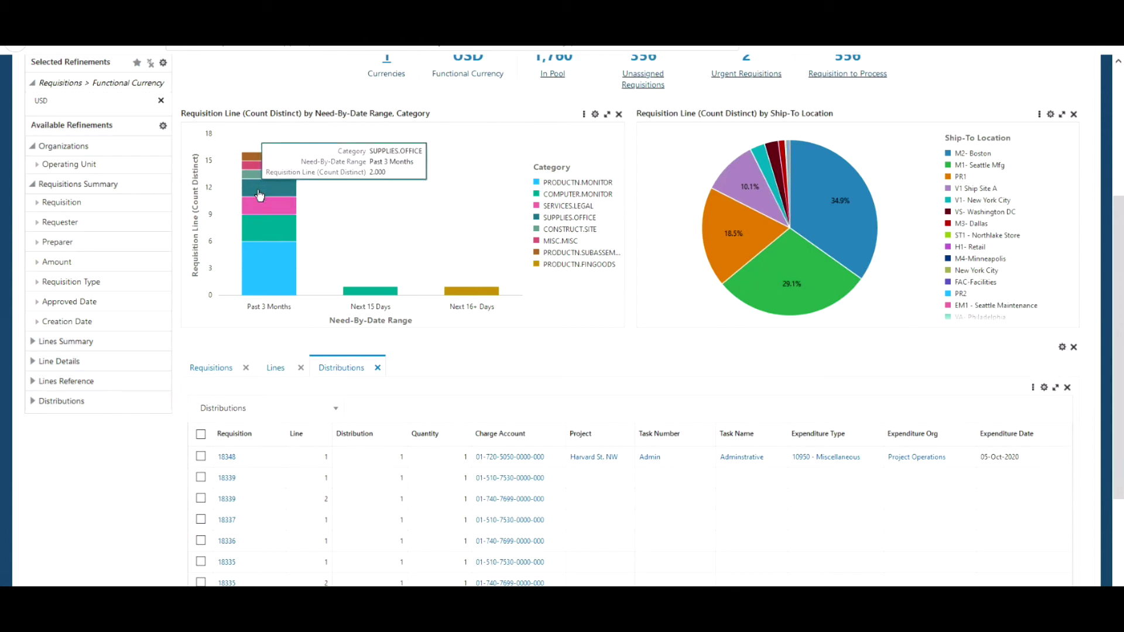
pyautogui.click(265, 232)
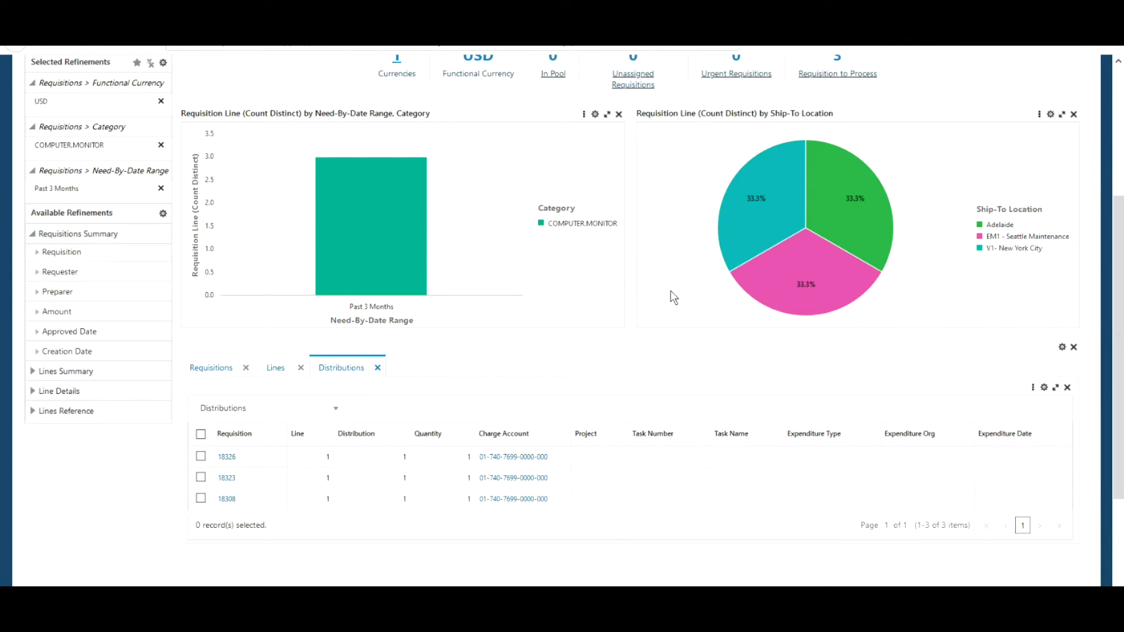
pyautogui.click(206, 370)
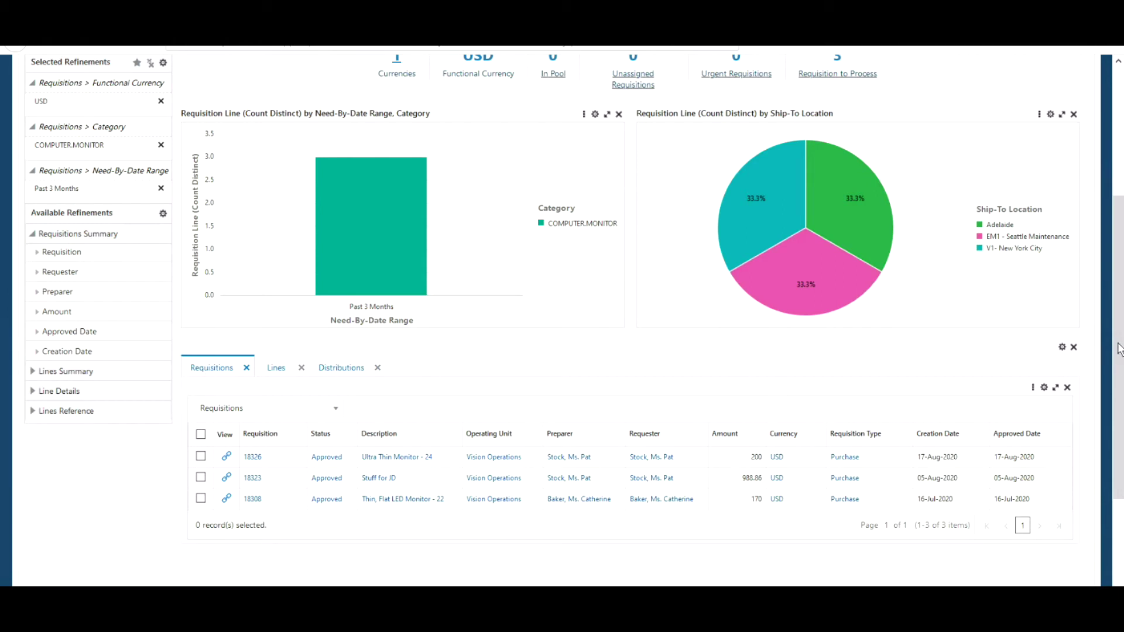
# Step: Open the Orders dashboard and save its current refinements as the search "Month End Issue Investigation"
pyautogui.scroll(5, 562, 292)
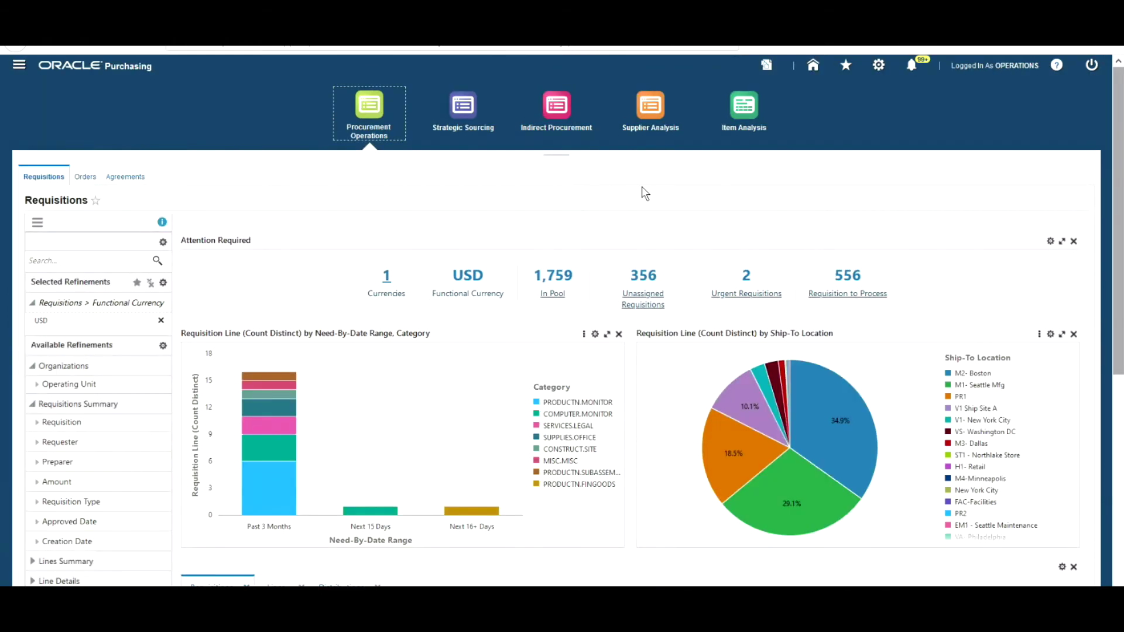
pyautogui.click(87, 178)
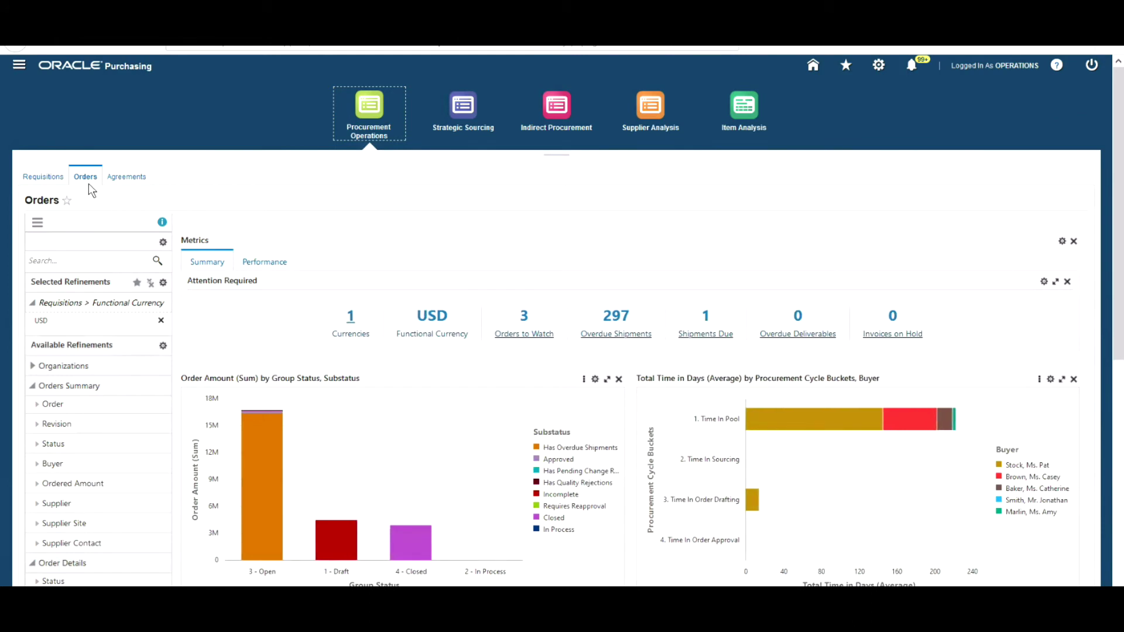
pyautogui.click(137, 284)
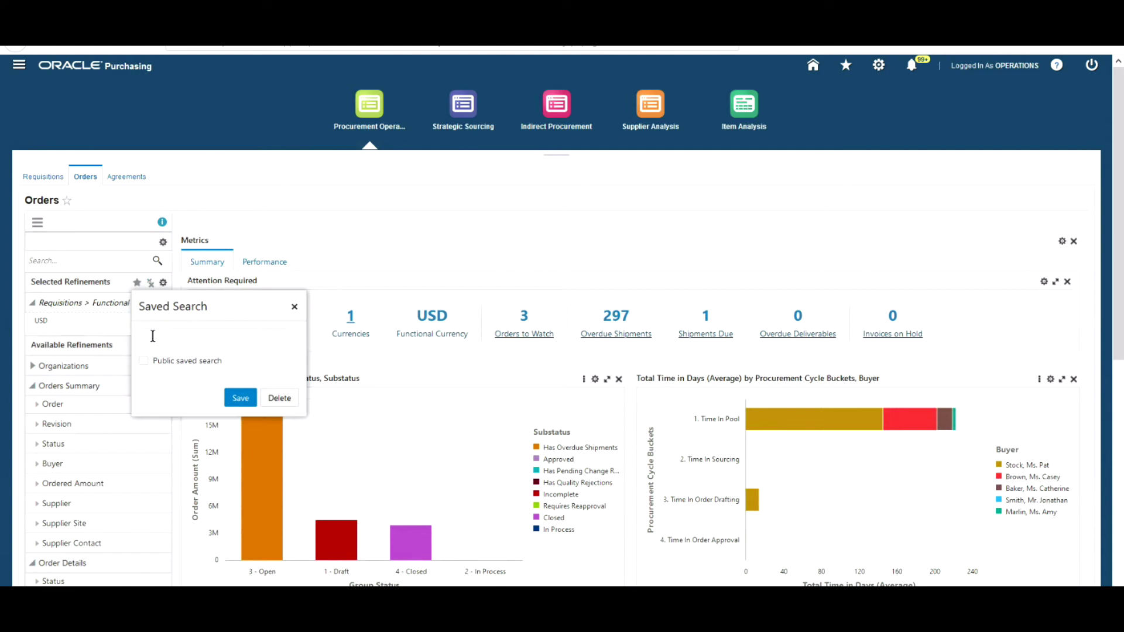
pyautogui.write('Month End Issue Investigation')
pyautogui.click(239, 399)
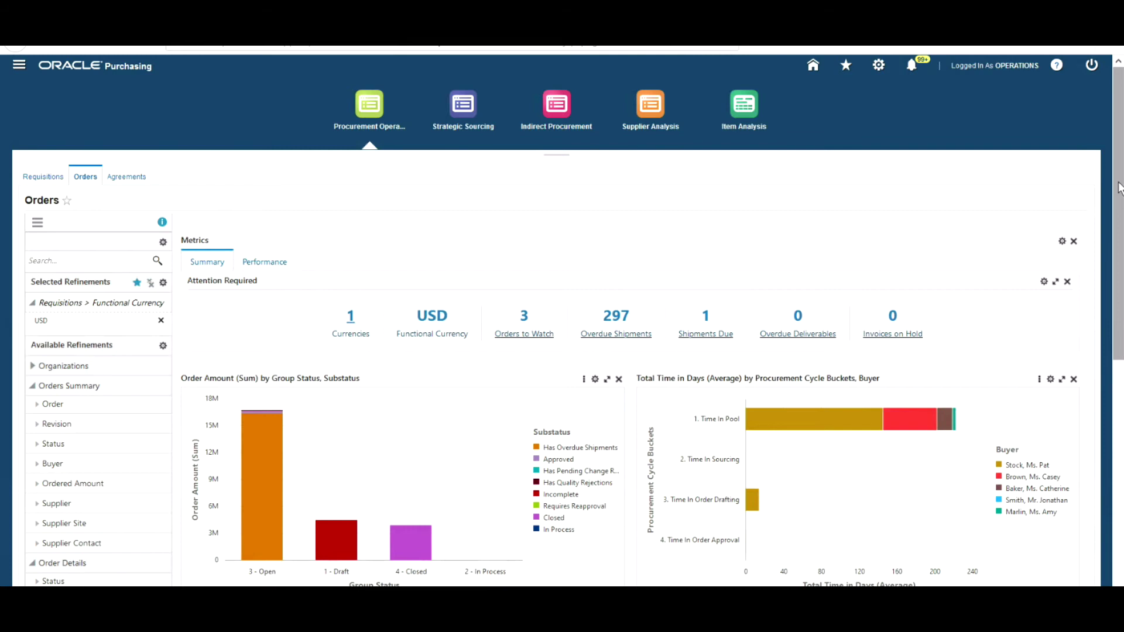
# Step: Change the Total Time in Days by Procurement Cycle Buckets, Buyer chart to vertical, side-by-side bars
pyautogui.scroll(-2, 1121, 217)
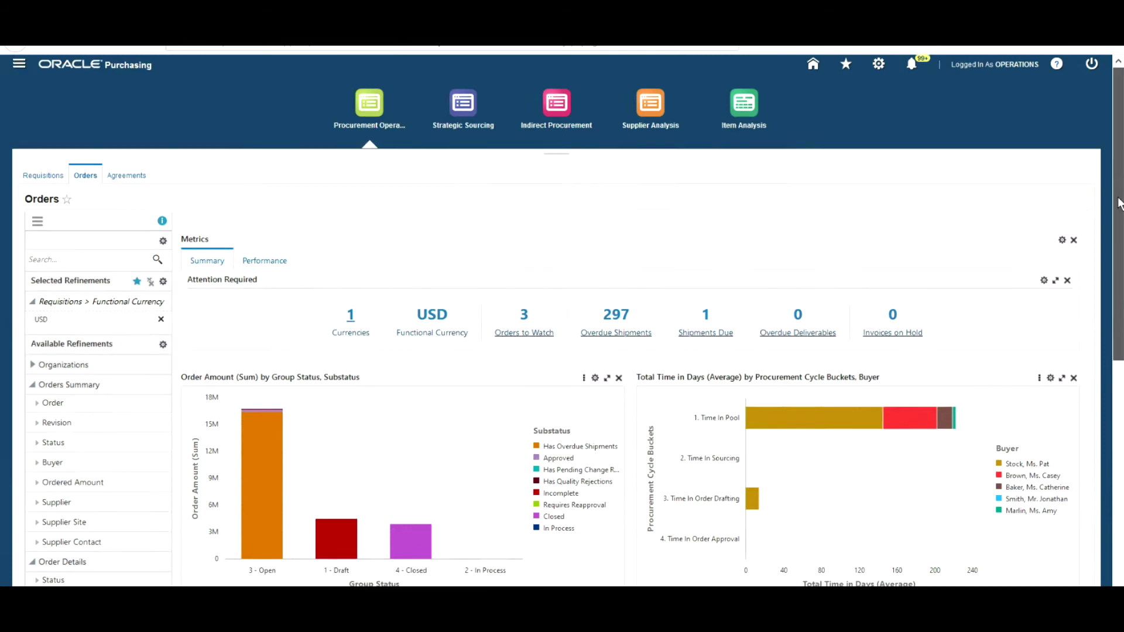
pyautogui.scroll(-3, 1121, 218)
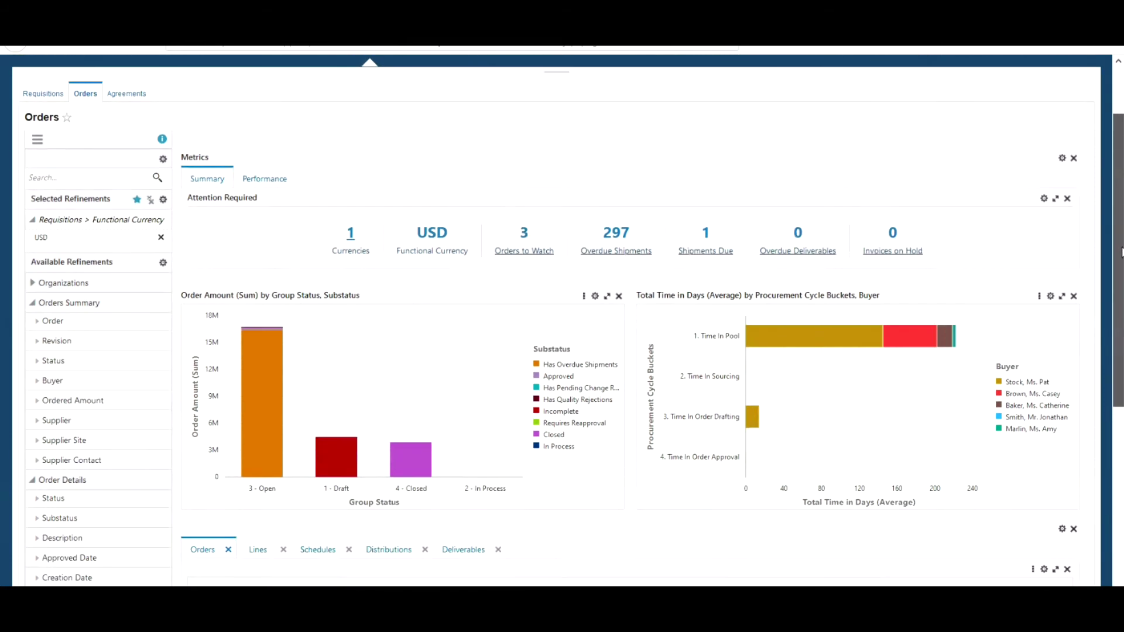
pyautogui.scroll(-4, 1121, 269)
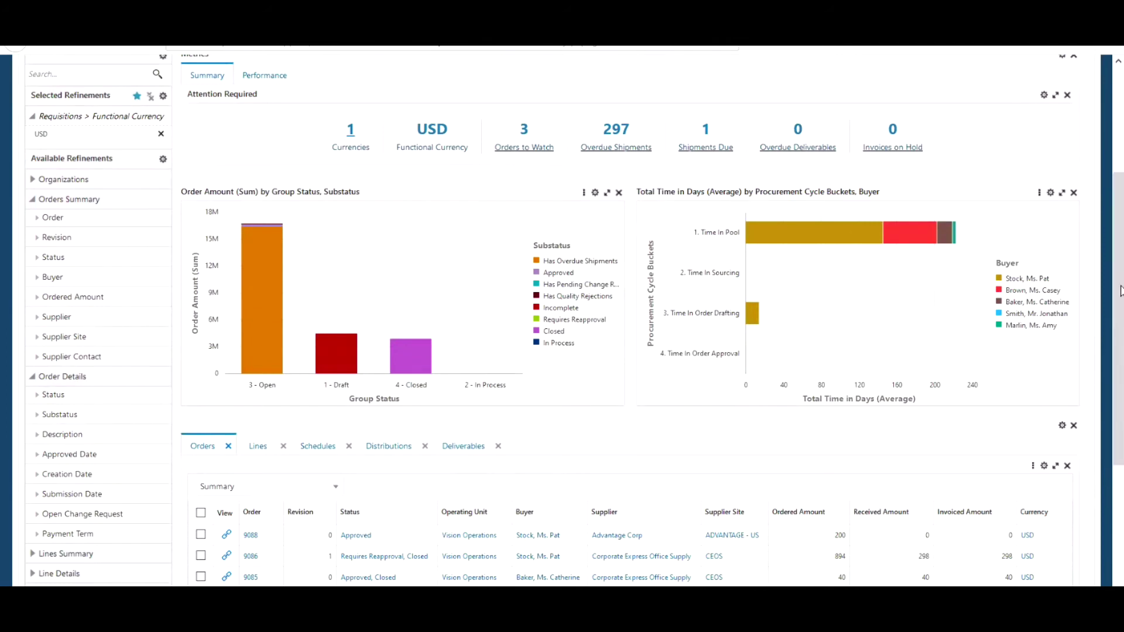
pyautogui.click(1041, 193)
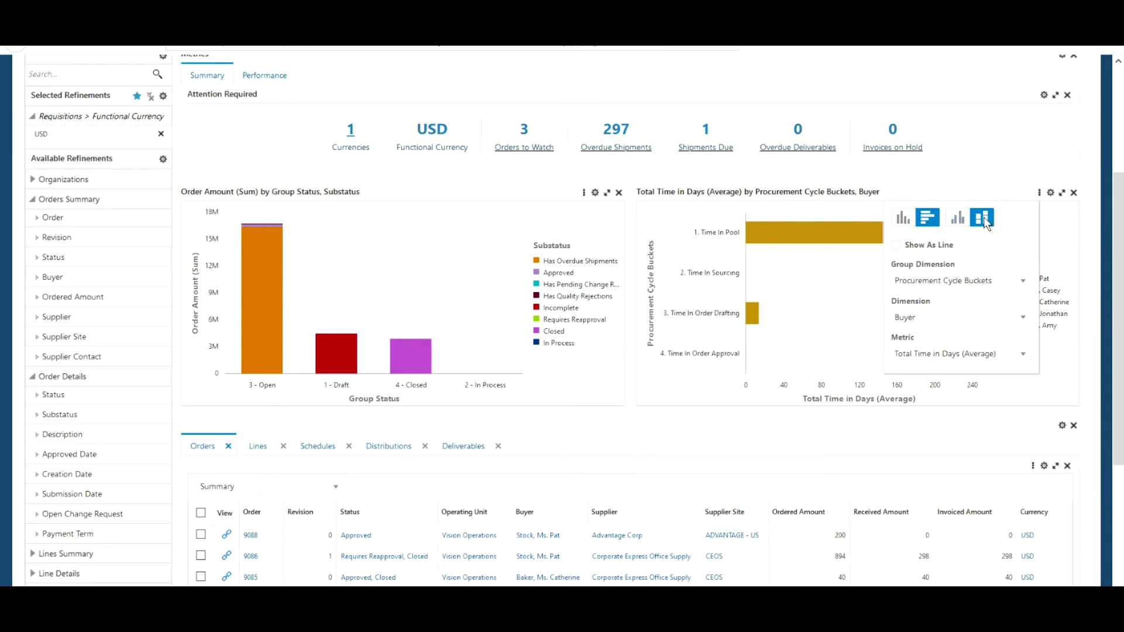
pyautogui.click(903, 218)
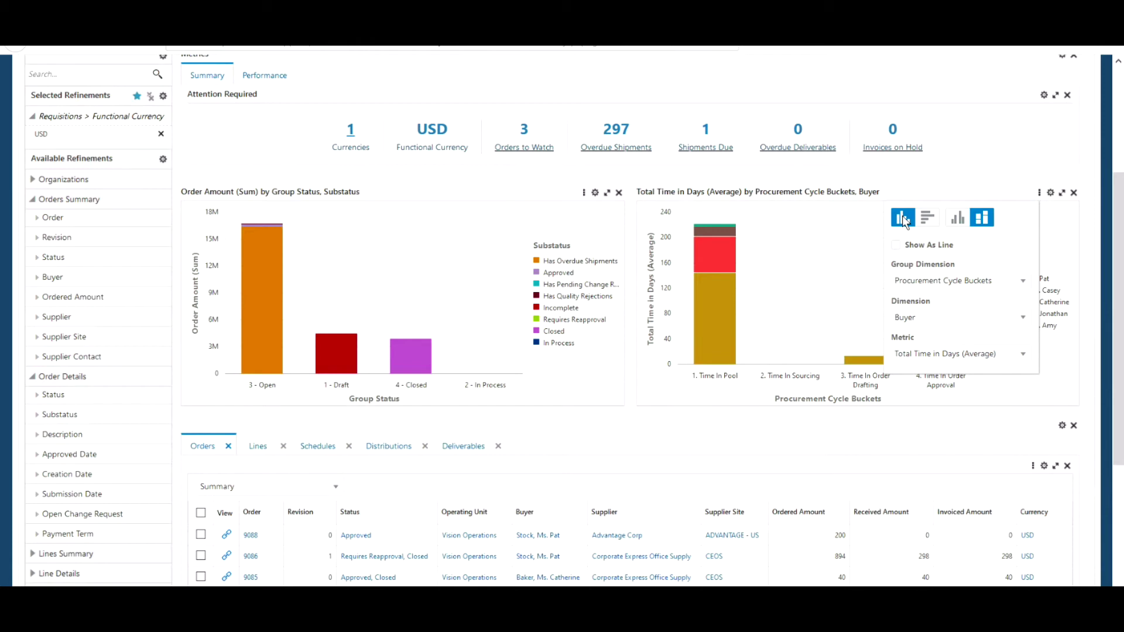
pyautogui.click(957, 216)
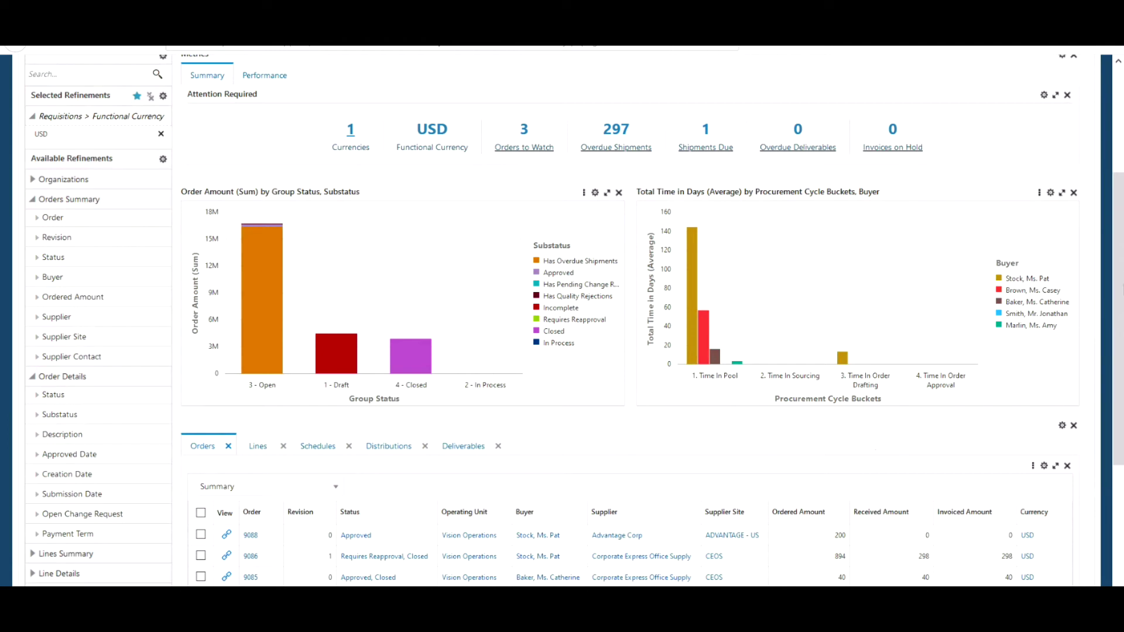
# Step: Review the header details of the first Advantage Corp purchase order in the orders list and return to the dashboard
pyautogui.scroll(-4, 701, 347)
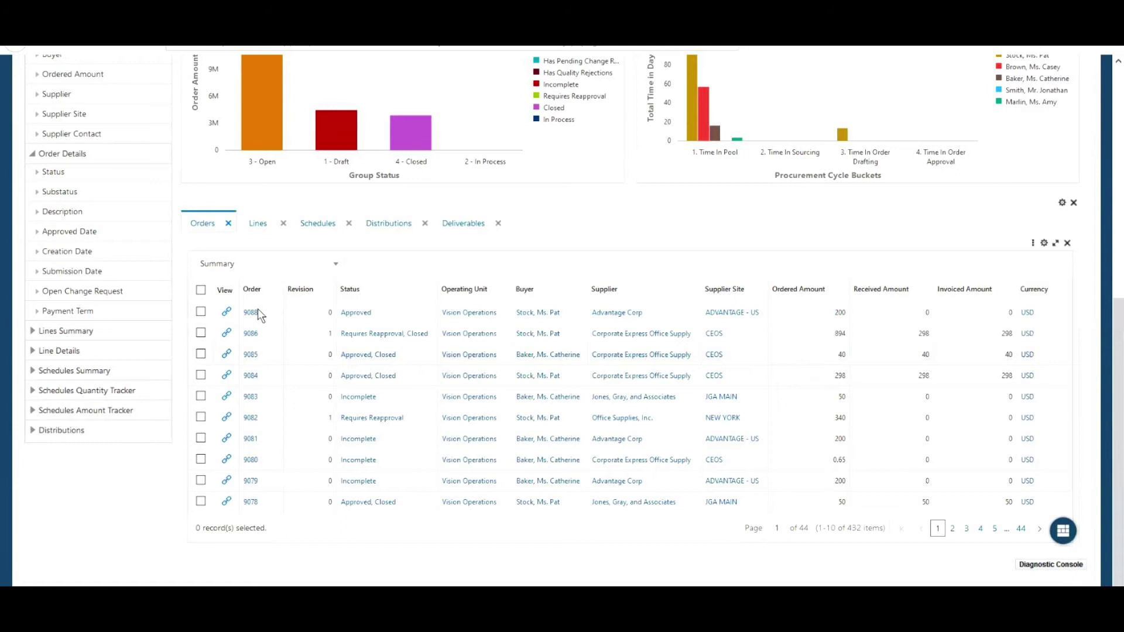
pyautogui.click(227, 315)
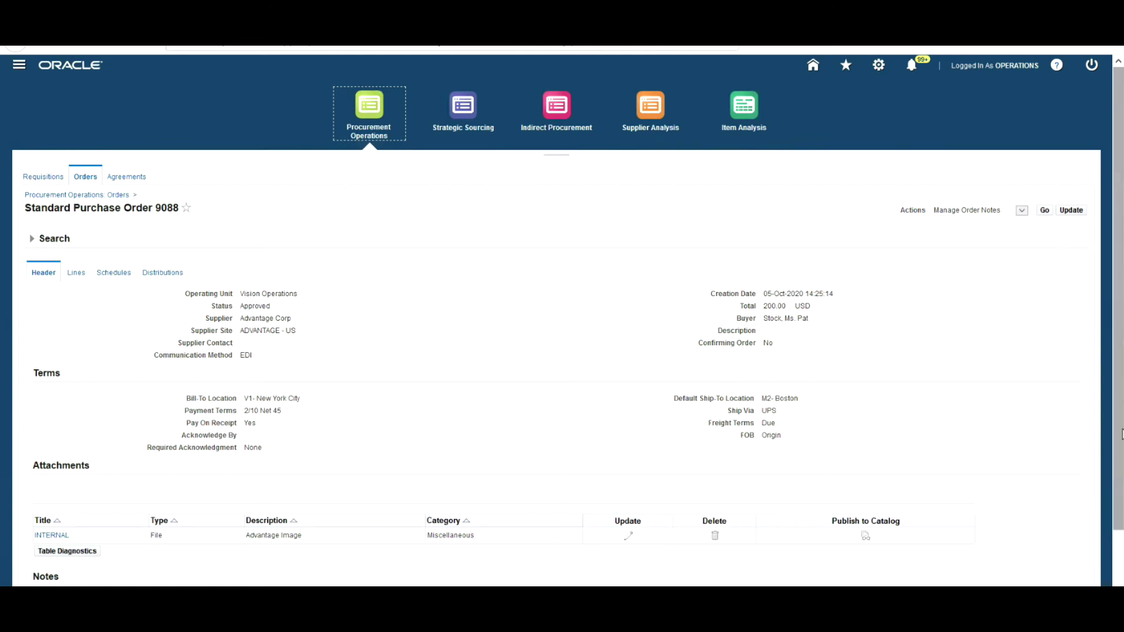
pyautogui.moveTo(1121, 434); pyautogui.dragTo(1114, 549)
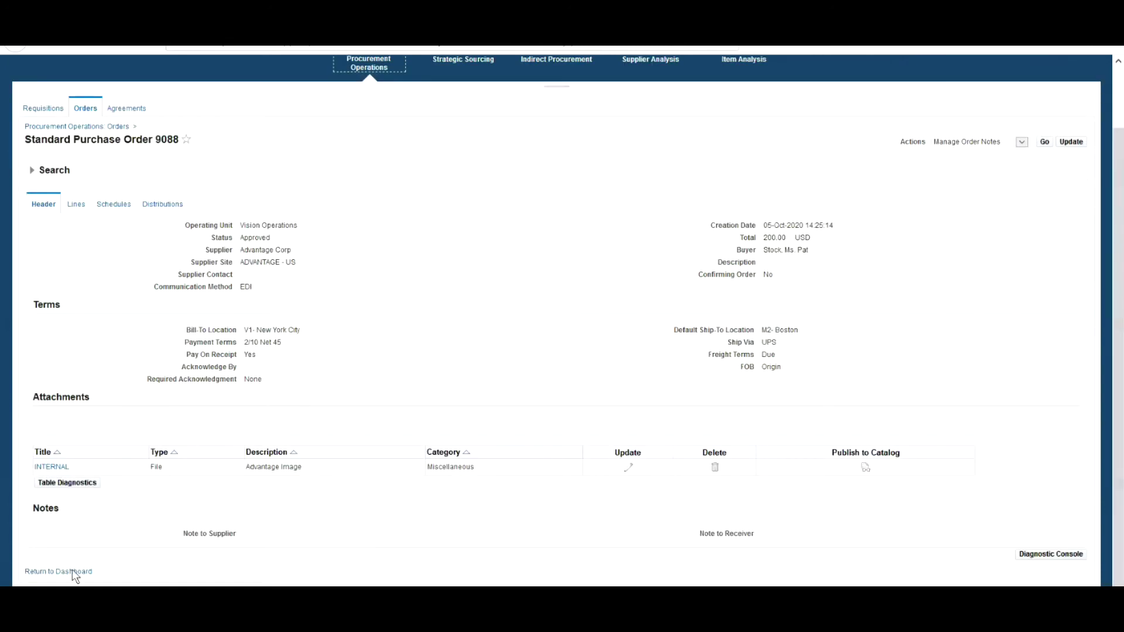
pyautogui.scroll(2, 567, 351)
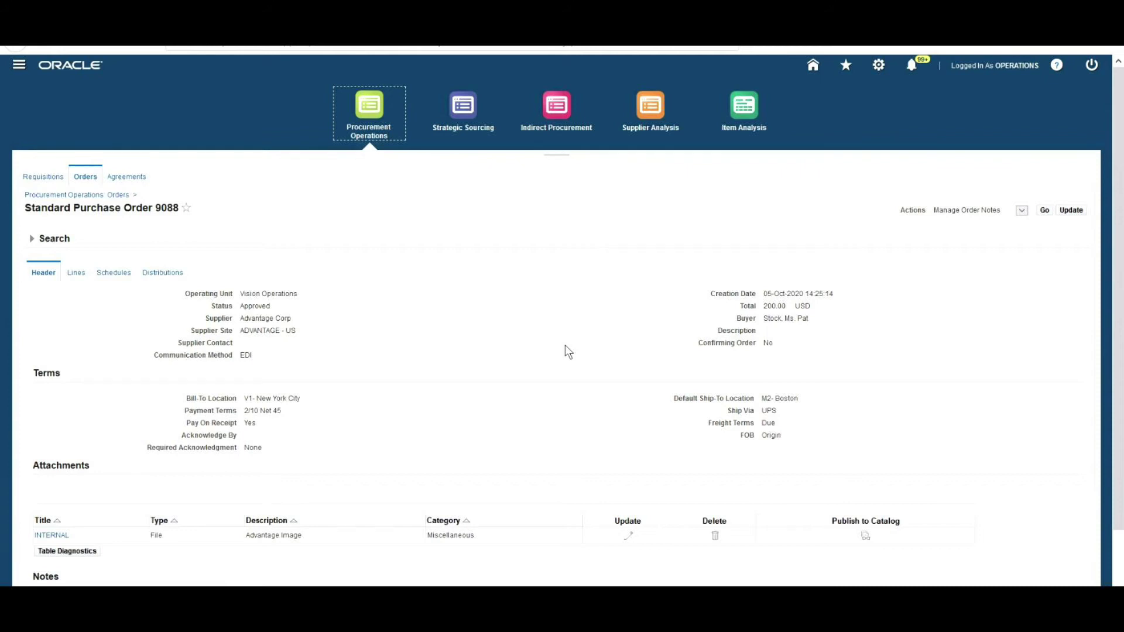
pyautogui.scroll(-2, 565, 346)
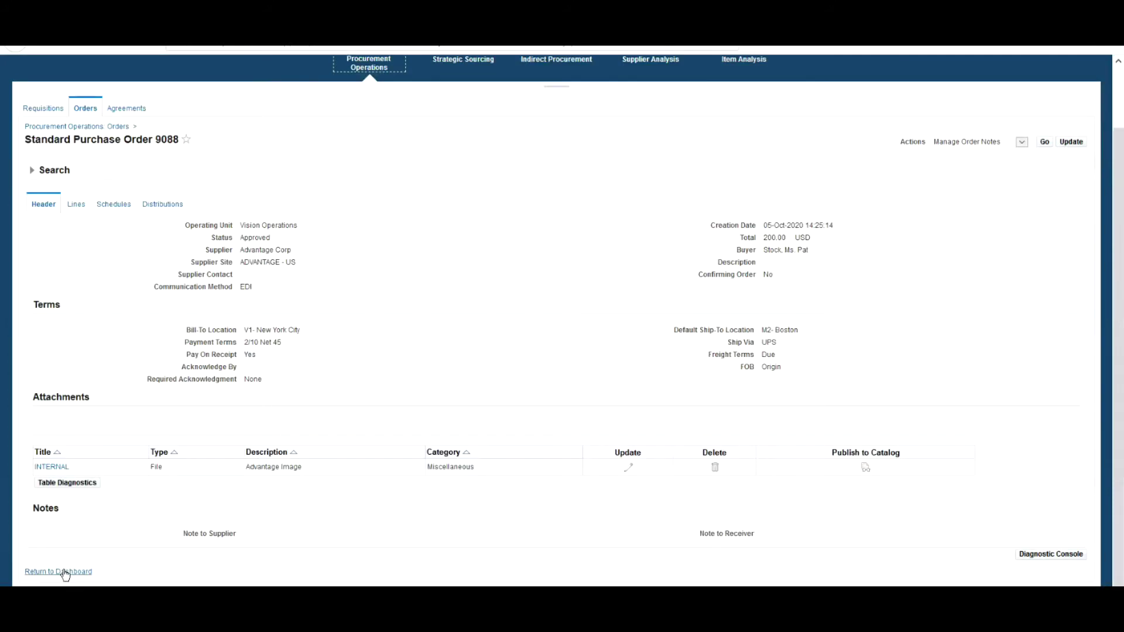
pyautogui.click(63, 575)
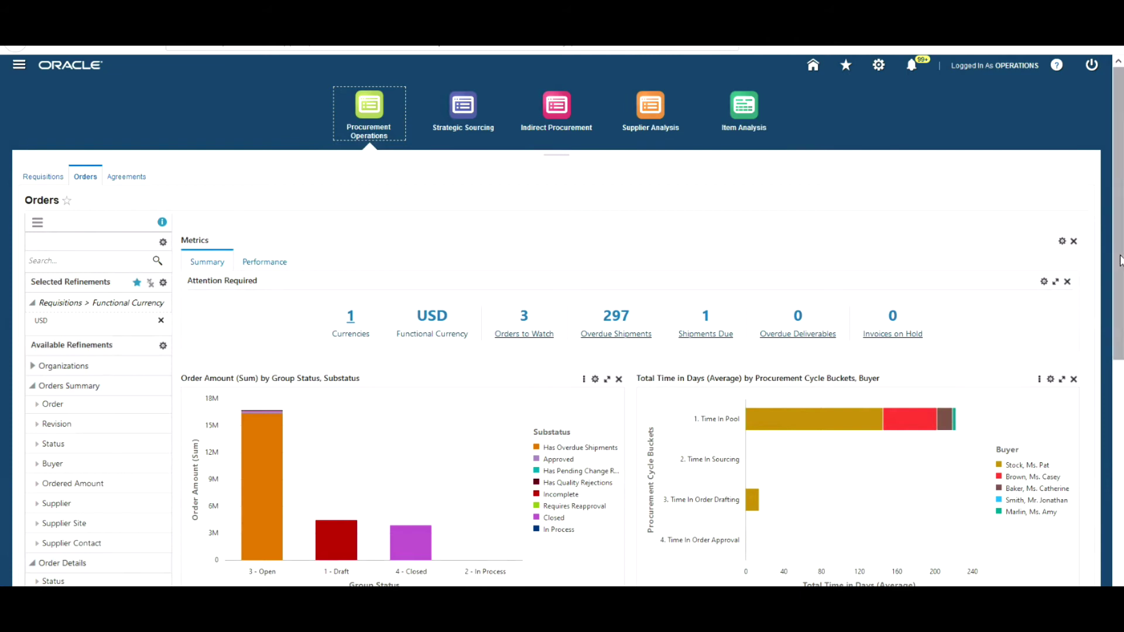
# Step: List the order schedules and refine the dashboard to the EM1 - Seattle Maintenance ship-to location
pyautogui.scroll(-5, 1120, 261)
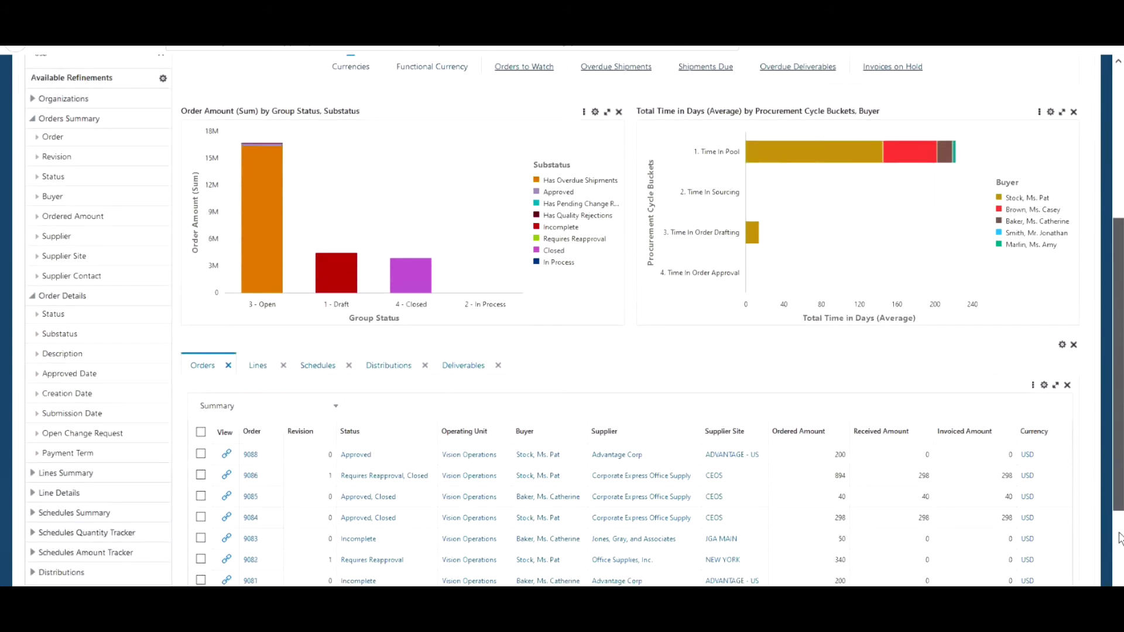
pyautogui.scroll(-3, 1120, 539)
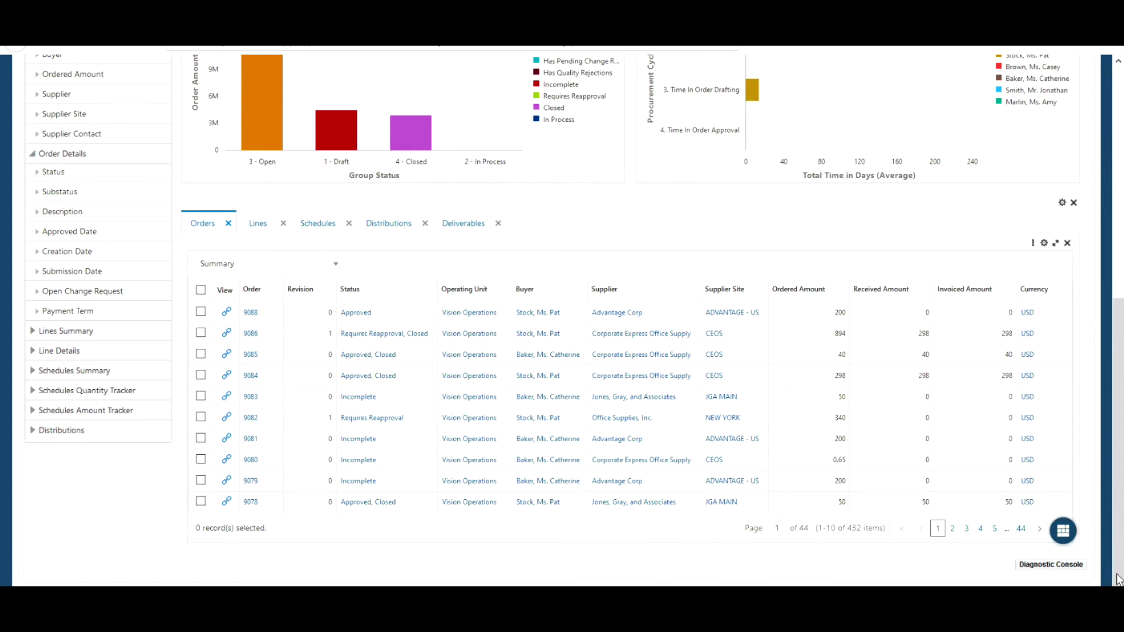
pyautogui.click(320, 226)
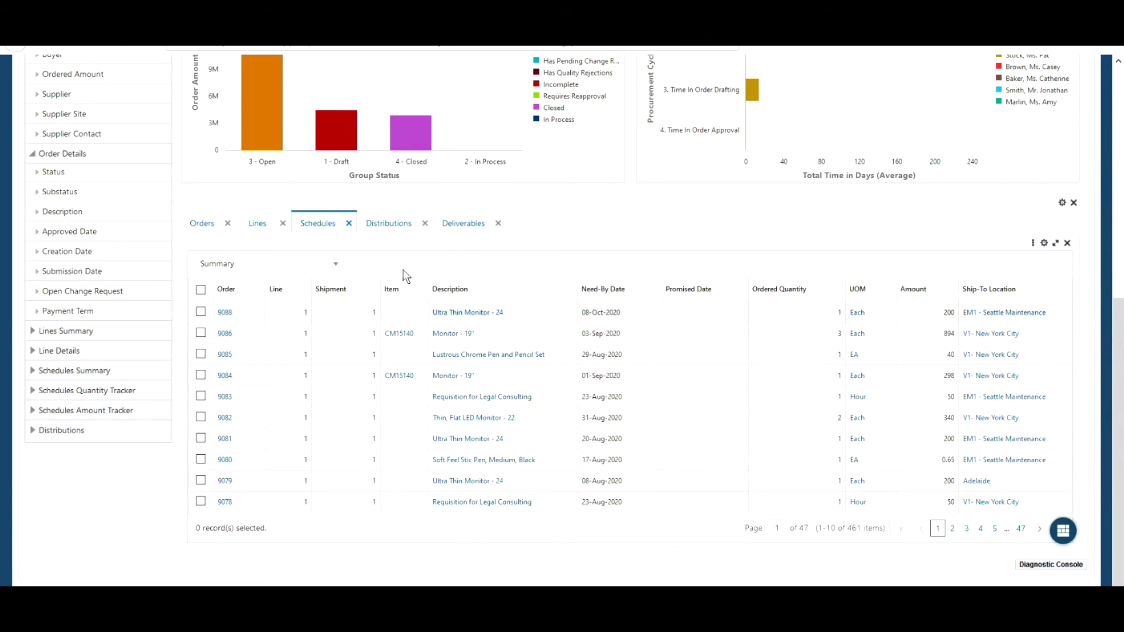
pyautogui.click(386, 229)
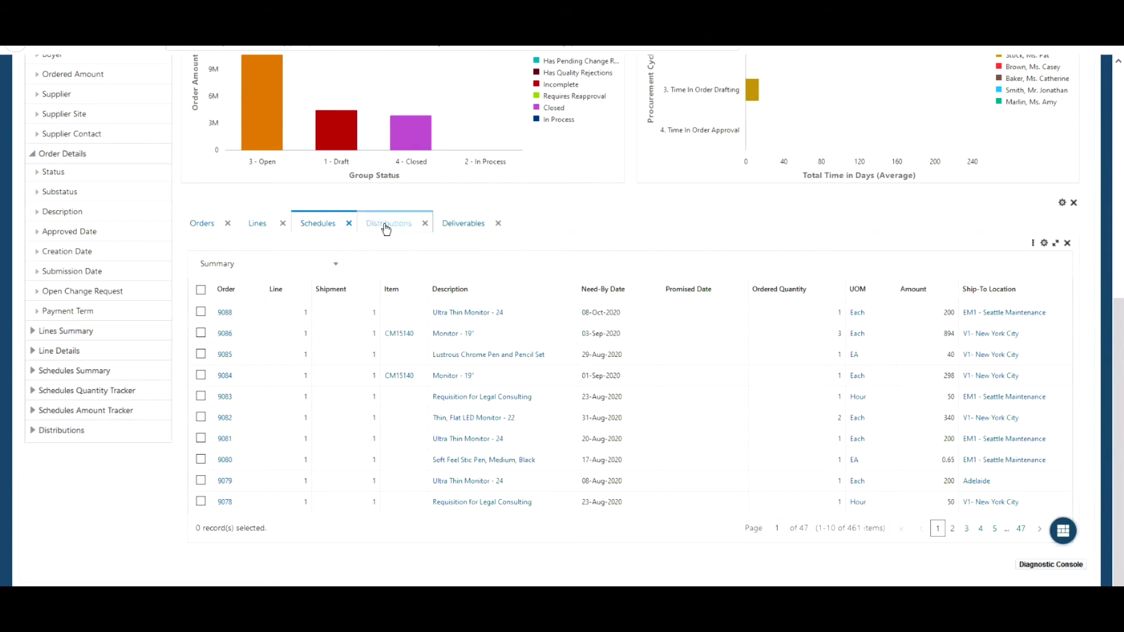
pyautogui.click(993, 315)
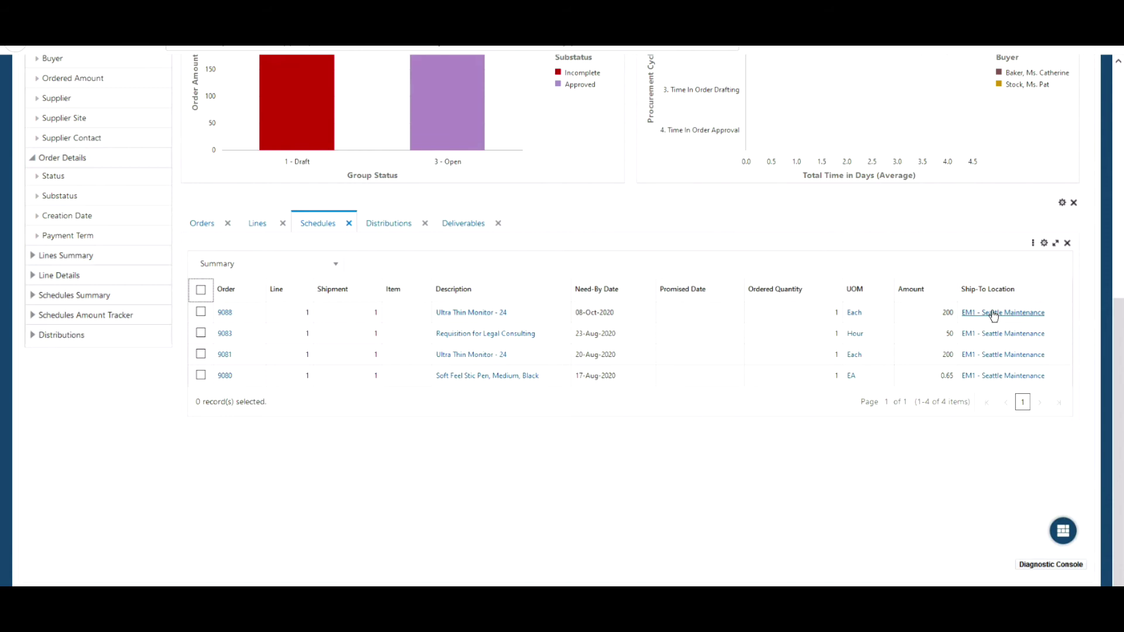
pyautogui.click(993, 313)
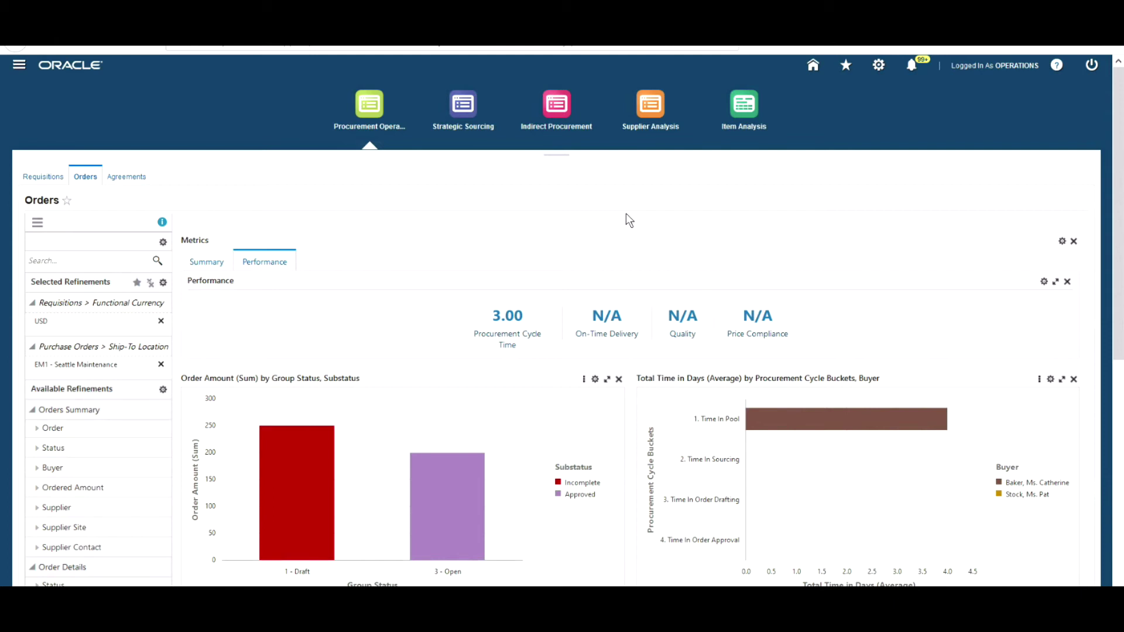
# Step: Open the Supplier Analysis dashboard and examine individual suppliers' ratings and spend in the Overall Supplier Performance chart
pyautogui.click(648, 110)
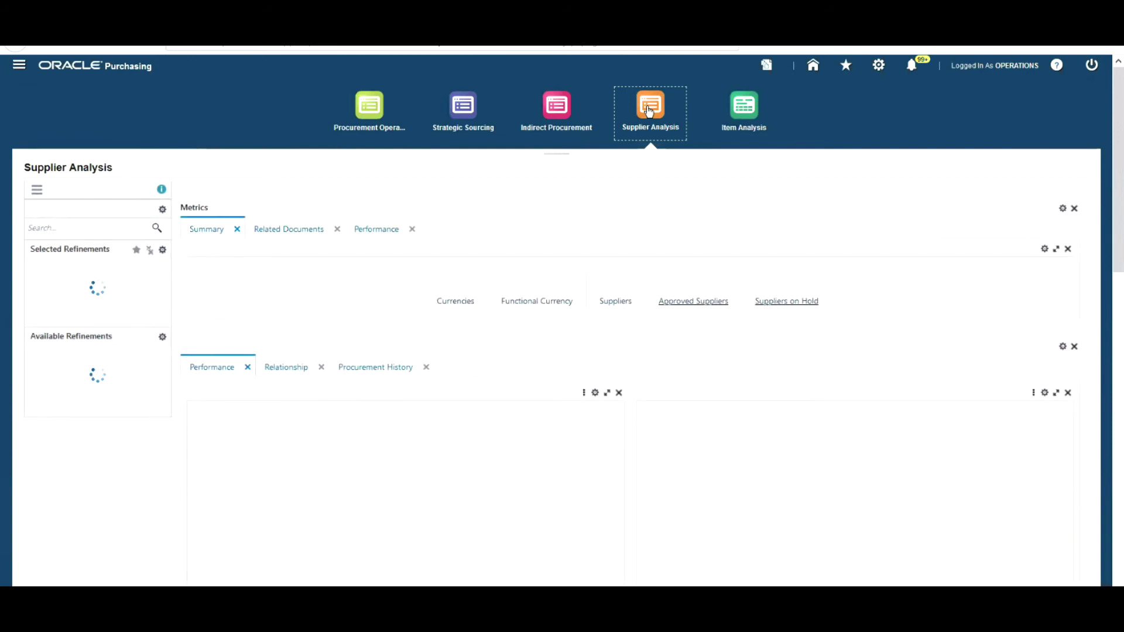
pyautogui.scroll(-2, 158, 259)
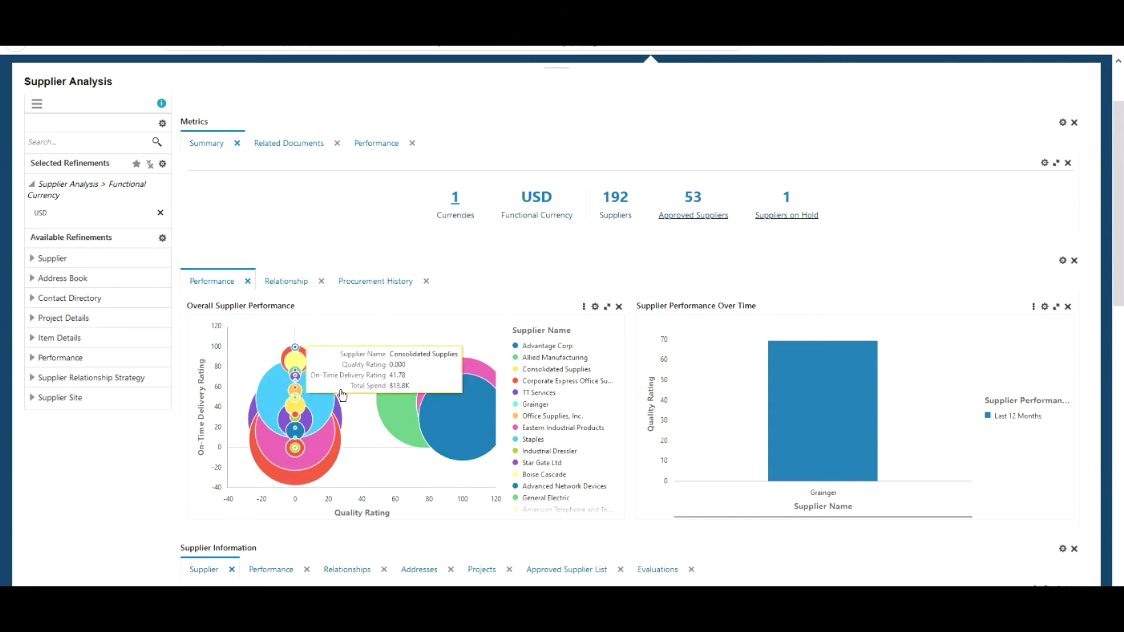
pyautogui.moveTo(309, 362)
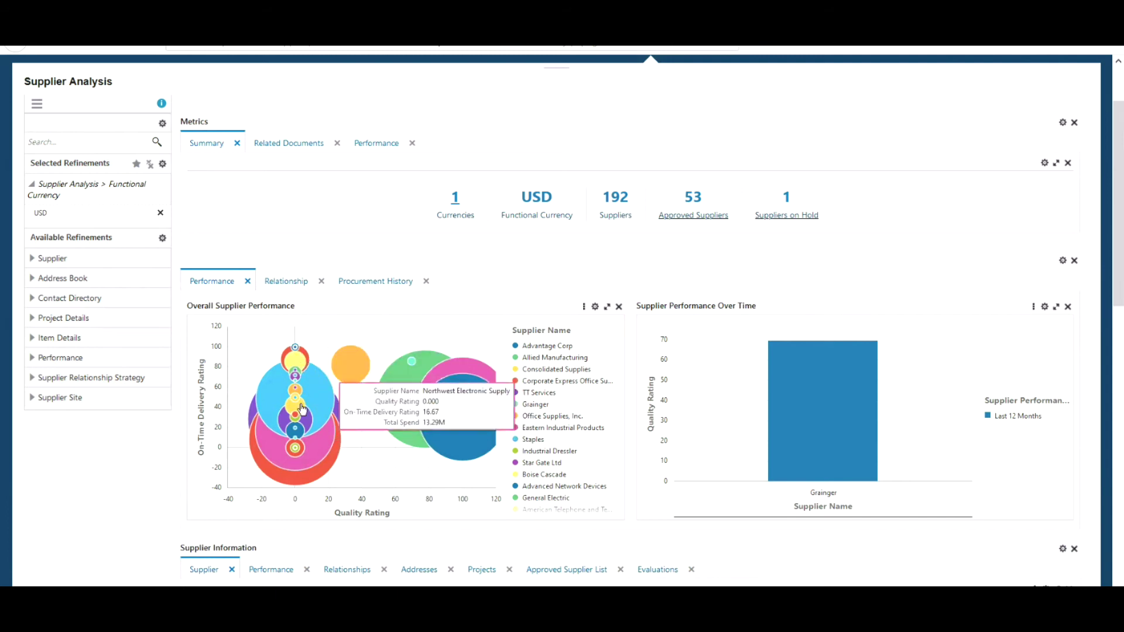
pyautogui.moveTo(297, 419)
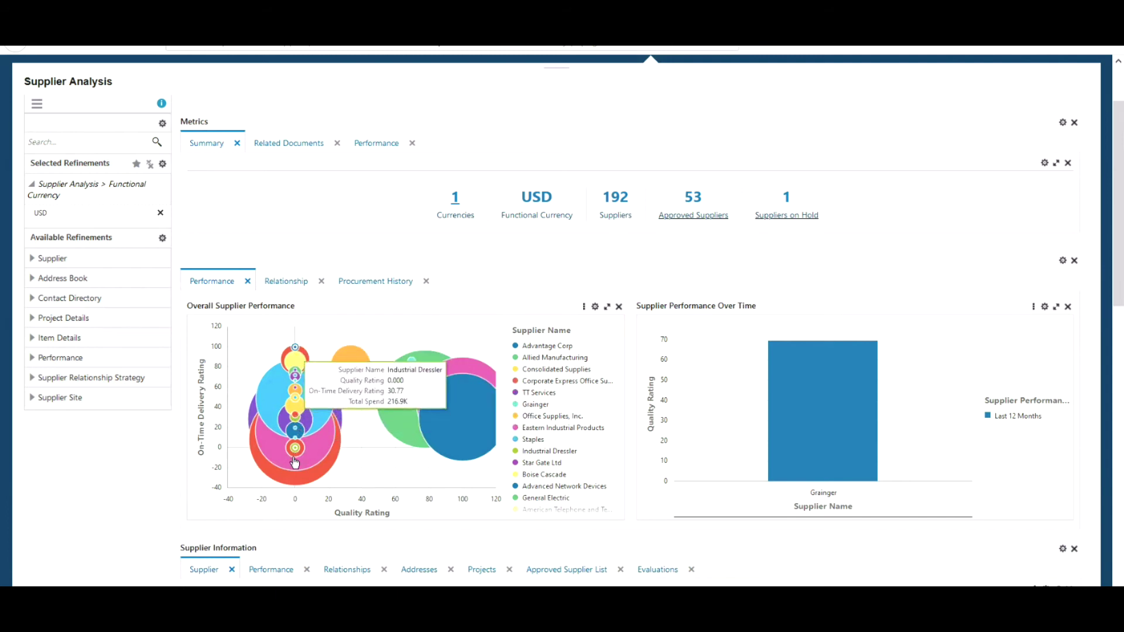
pyautogui.moveTo(297, 456)
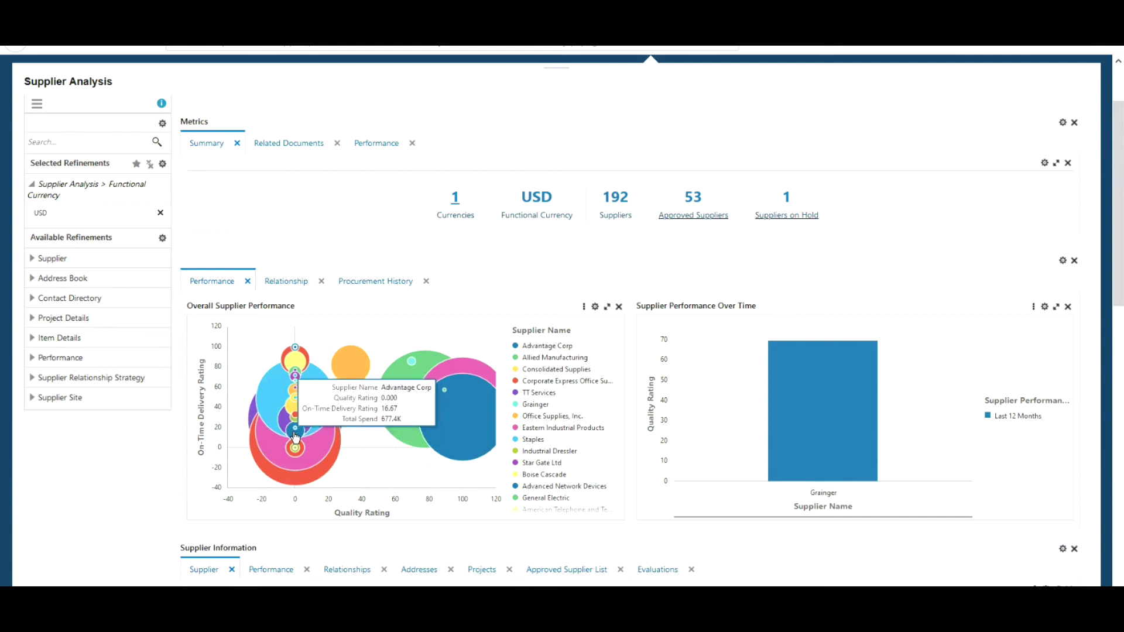
pyautogui.click(355, 395)
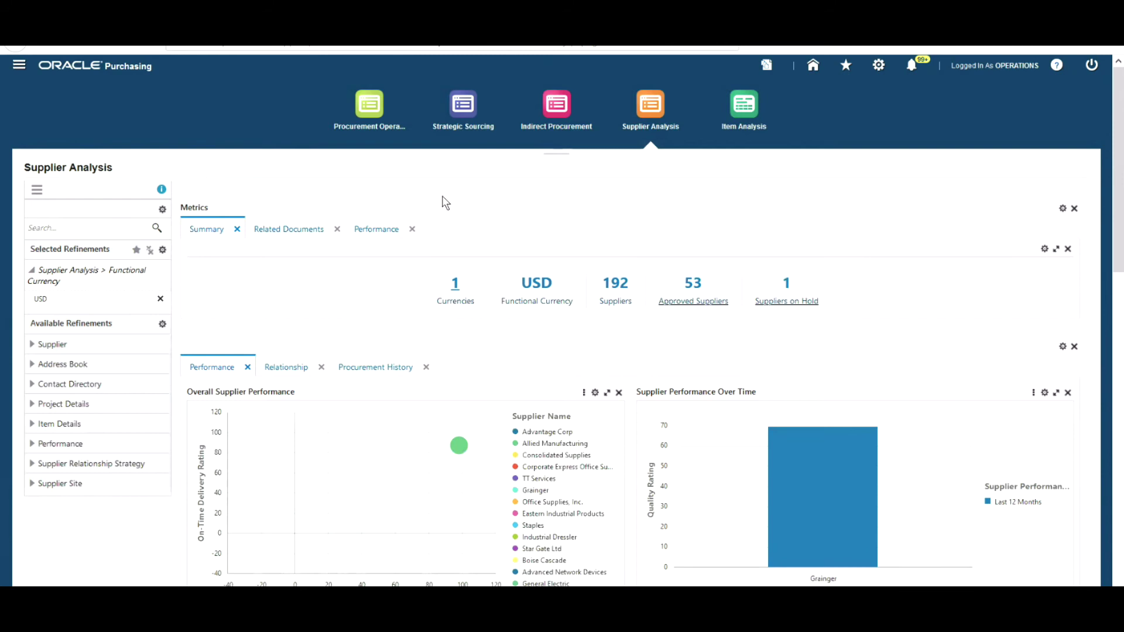
# Step: Return to the Procurement Operations requisitions, refine them to urgent requisitions and review the matching list
pyautogui.click(367, 107)
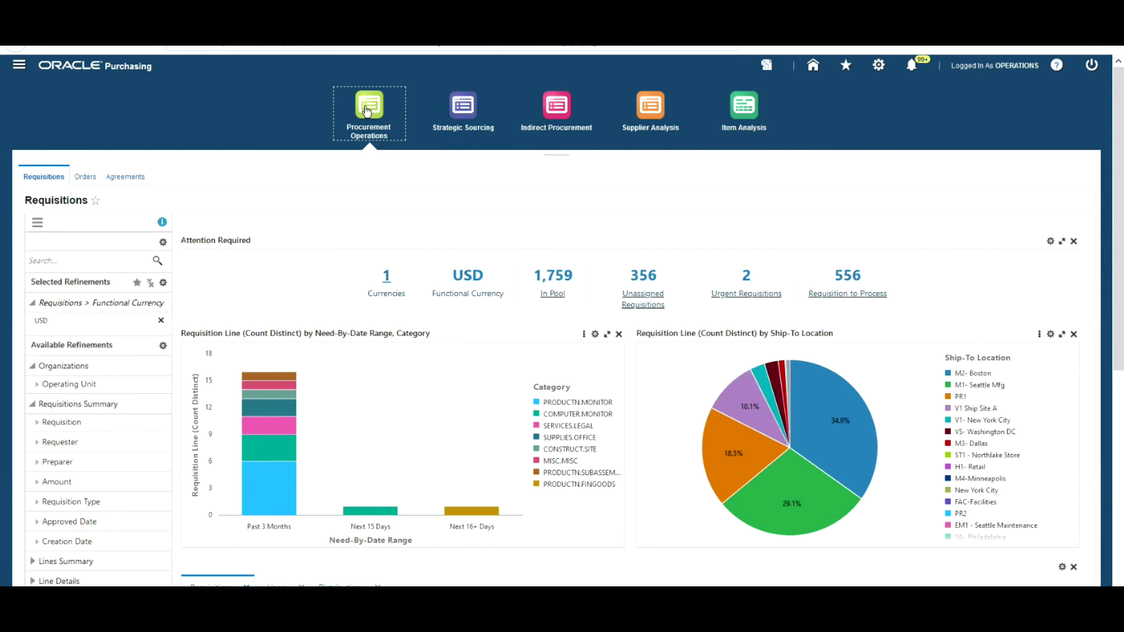
pyautogui.click(747, 279)
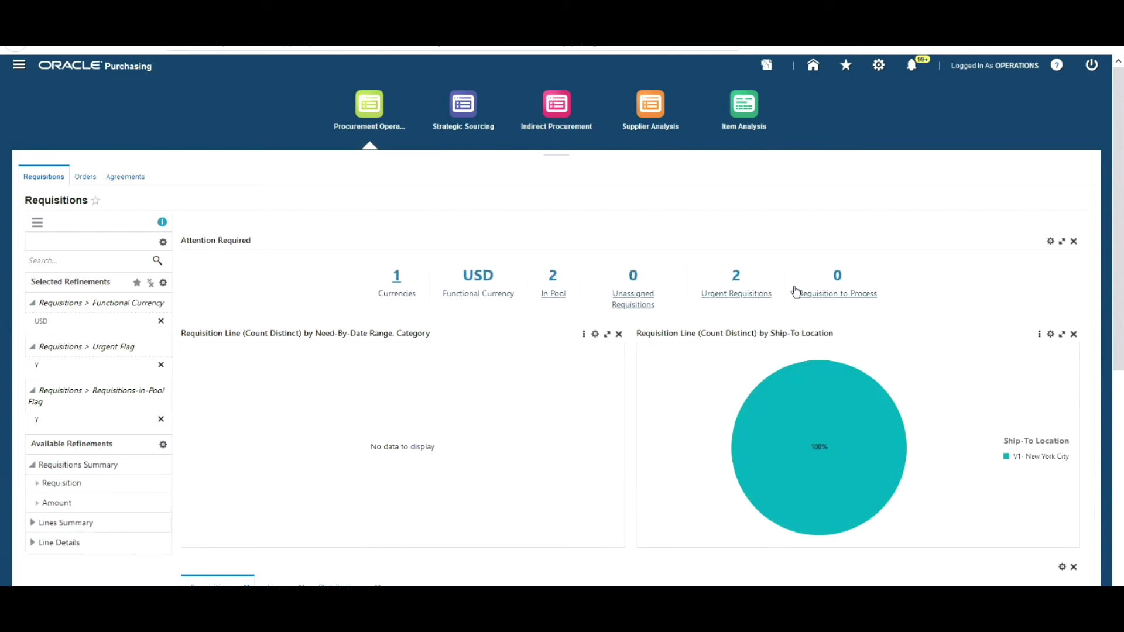
pyautogui.moveTo(1119, 295); pyautogui.dragTo(1115, 479)
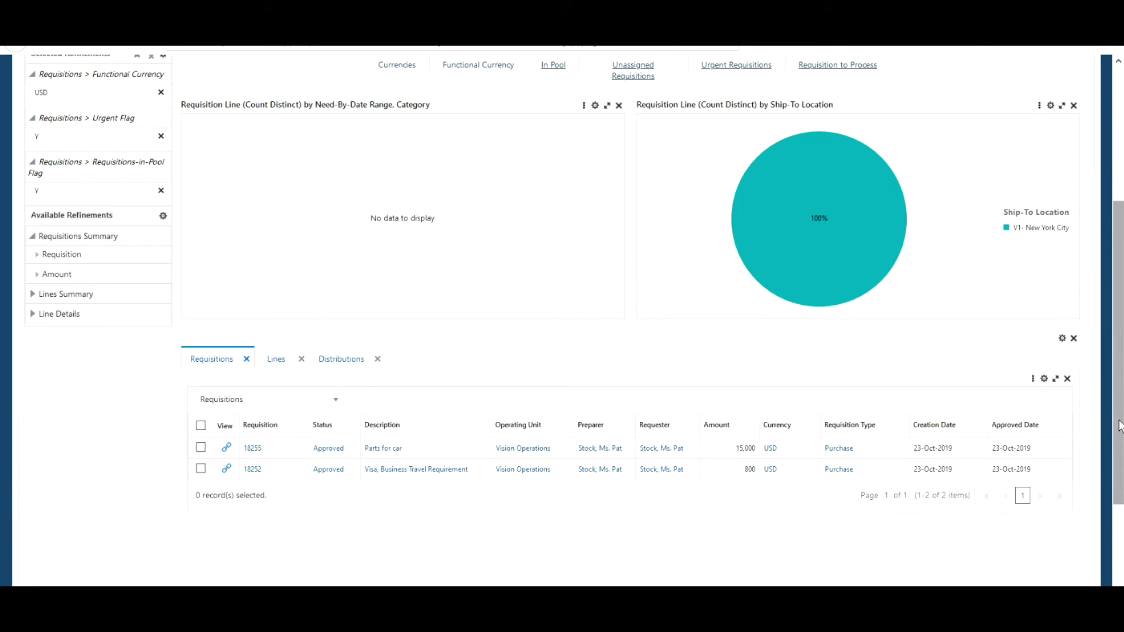
pyautogui.moveTo(1119, 425); pyautogui.dragTo(1115, 366)
pyautogui.scroll(3, 1115, 364)
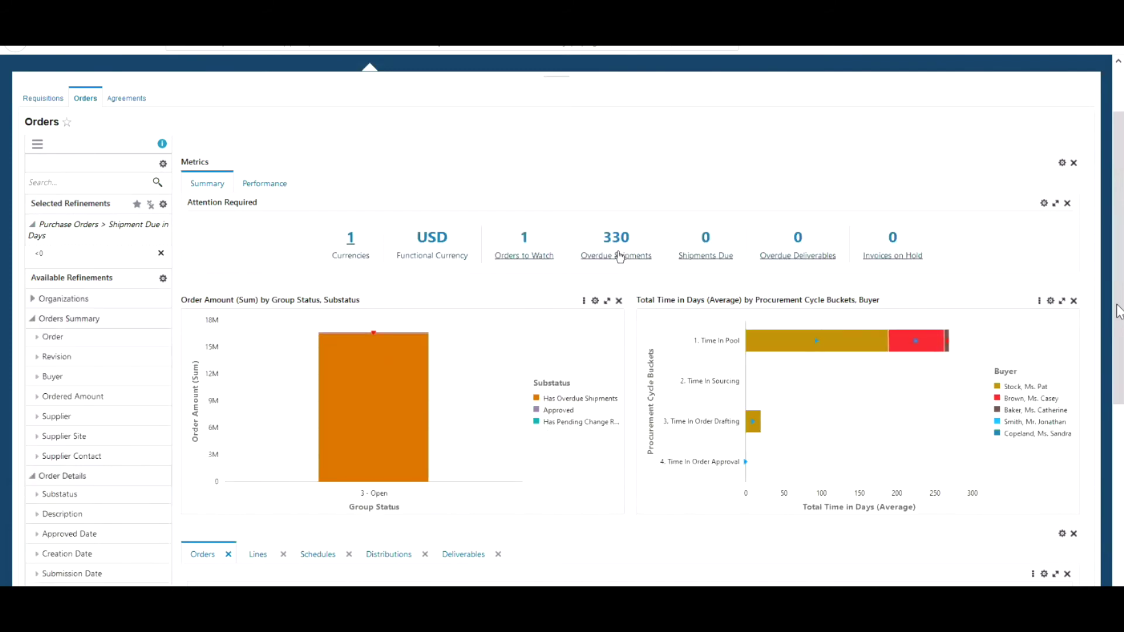
# Step: Examine the orders with overdue shipments and the need-by and promised dates of their schedules
pyautogui.scroll(-3, 618, 252)
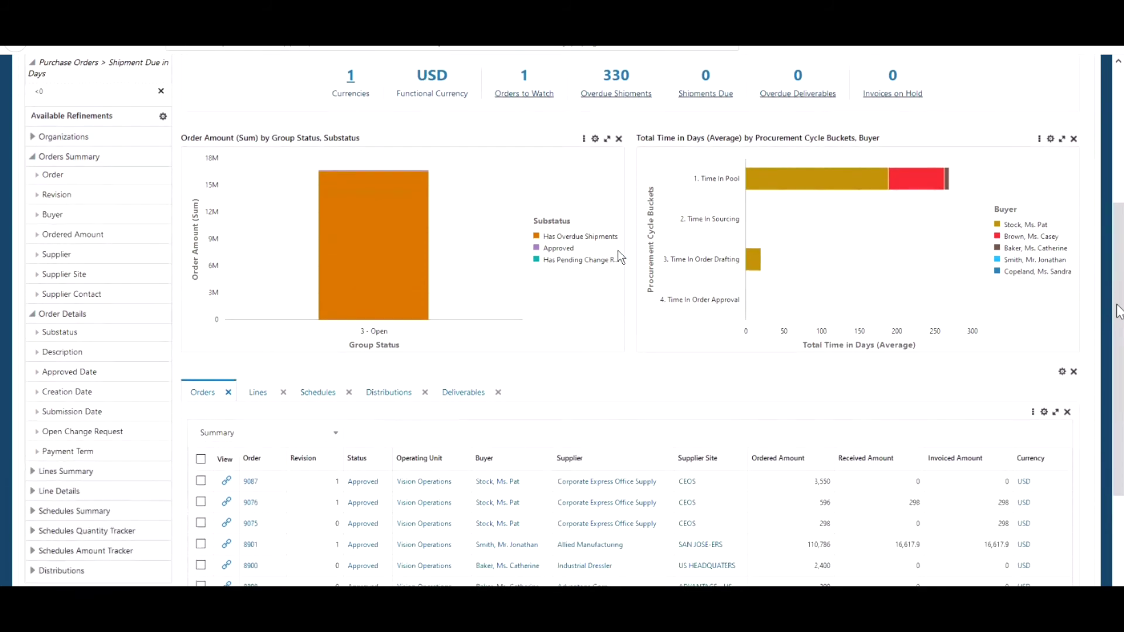
pyautogui.scroll(-2, 621, 258)
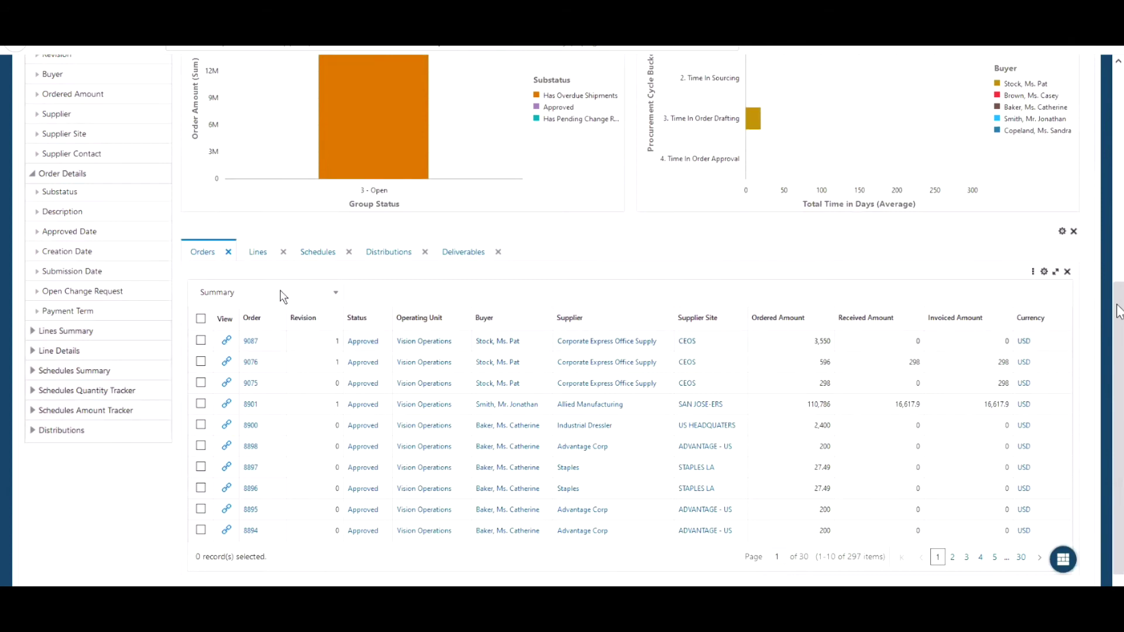
pyautogui.click(318, 253)
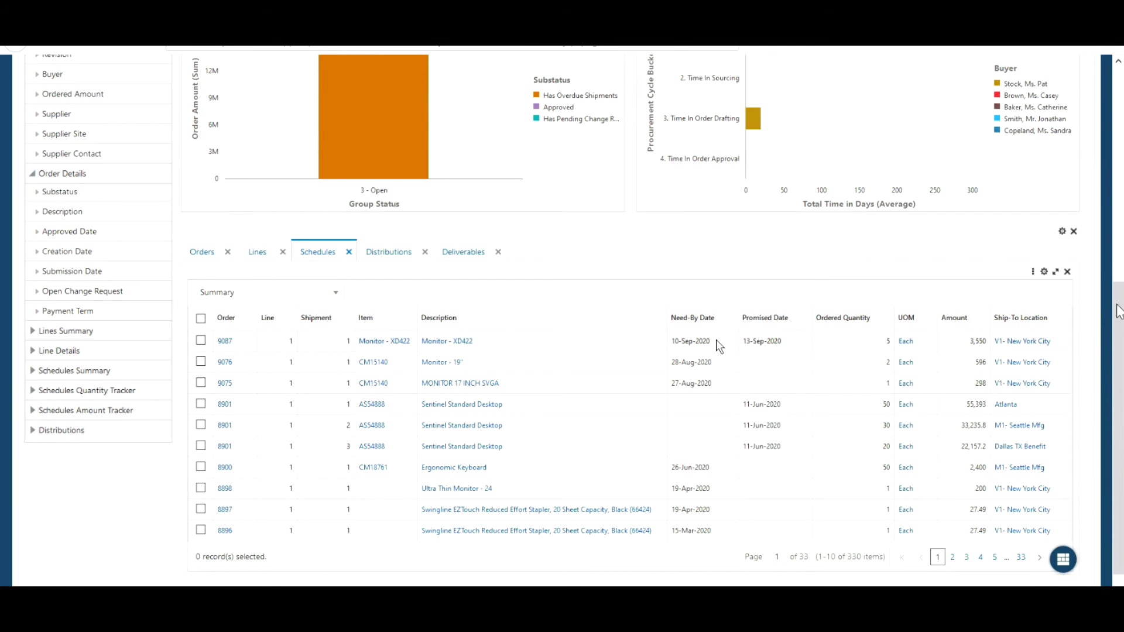
pyautogui.scroll(1, 776, 387)
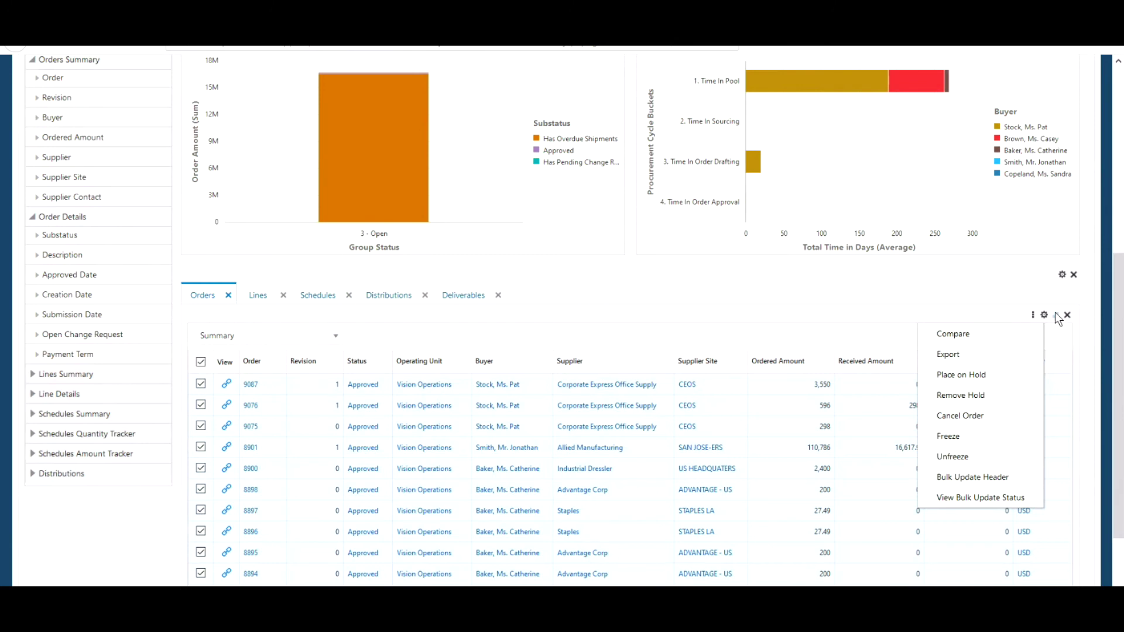
# Step: Maximize the overdue orders list, look through its rows and restore it to normal size
pyautogui.click(1056, 317)
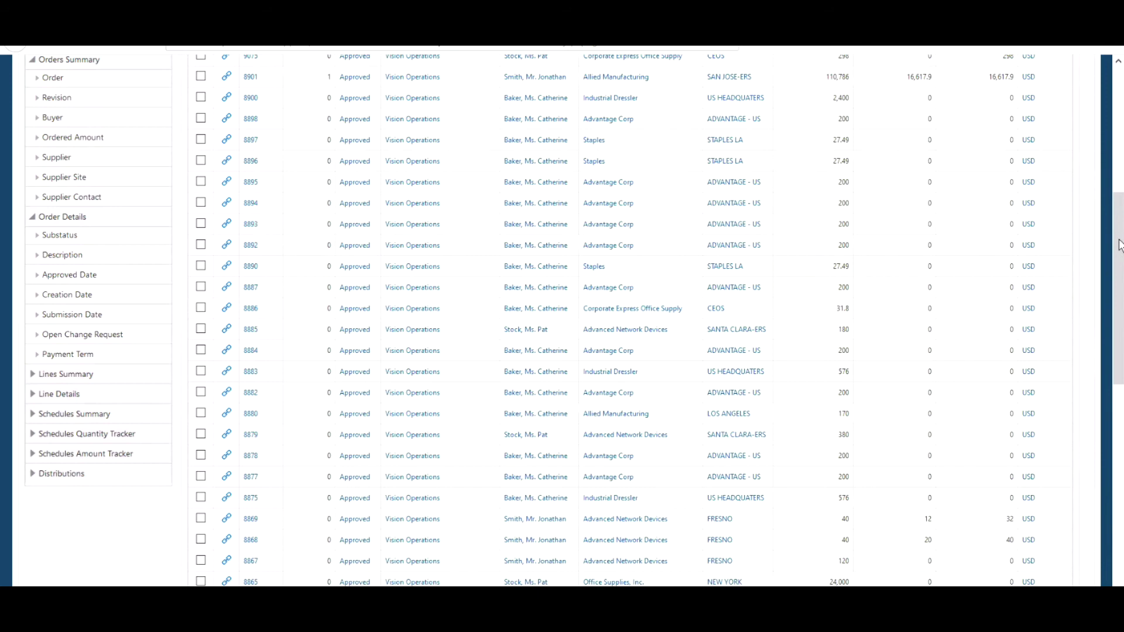
pyautogui.moveTo(1119, 244); pyautogui.dragTo(1119, 242)
pyautogui.scroll(4, 1121, 204)
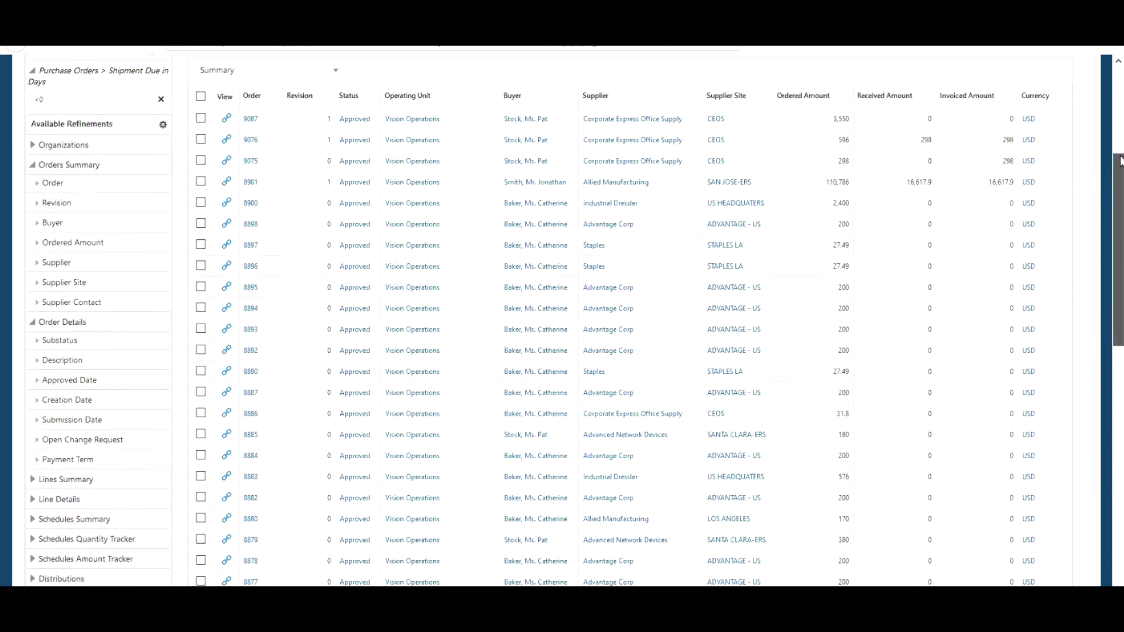
pyautogui.scroll(1, 1119, 156)
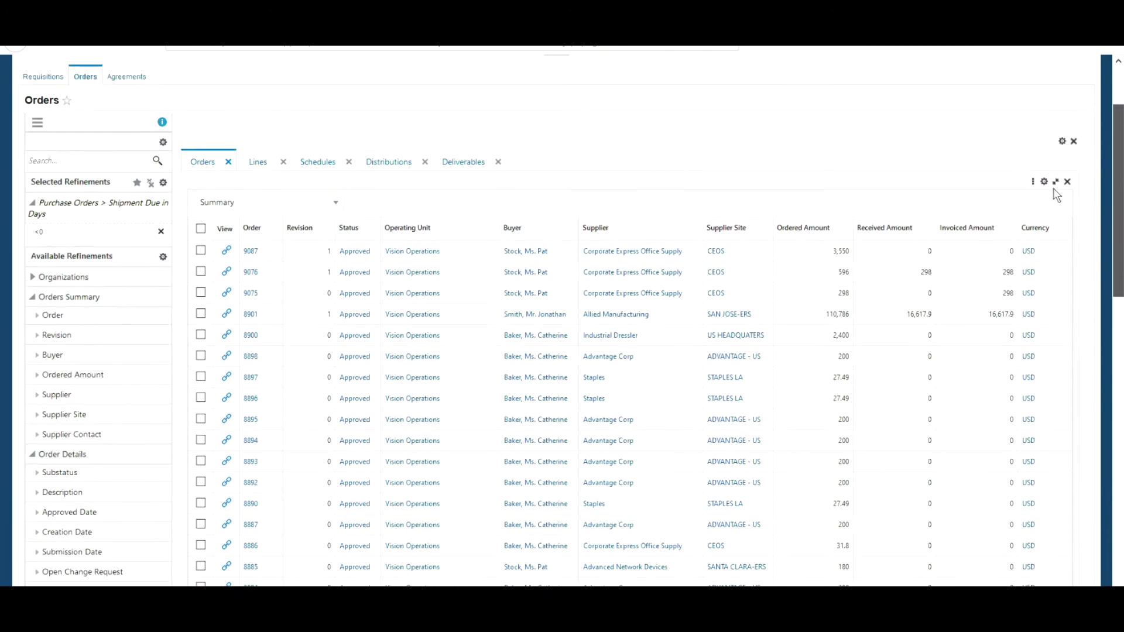
pyautogui.click(1056, 183)
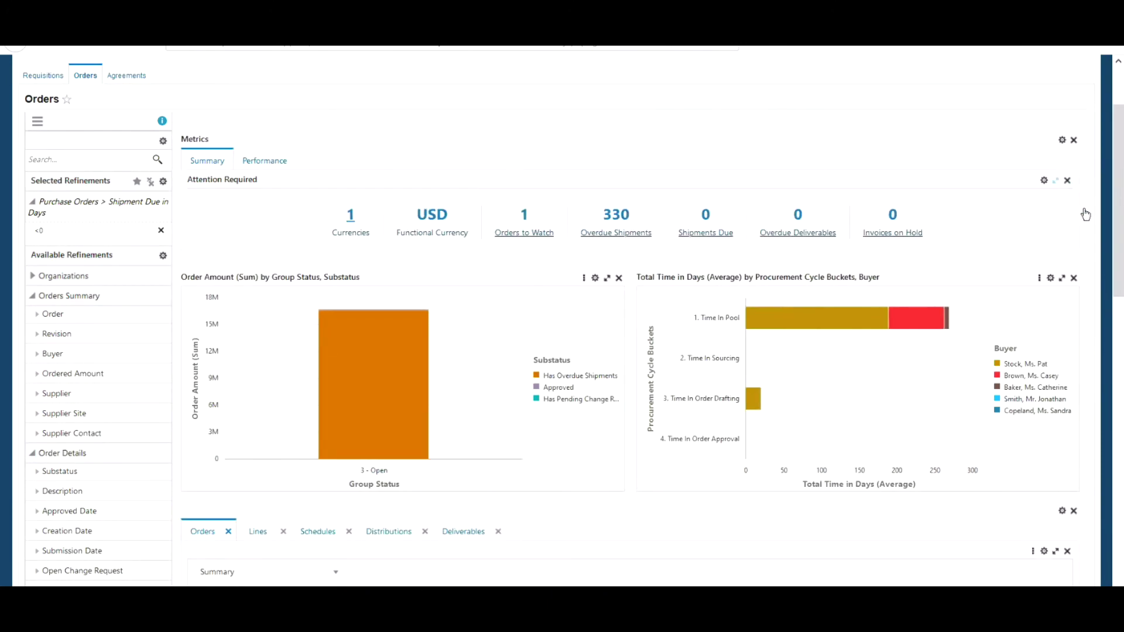
# Step: Export all ten overdue purchase orders on the first page as a comma-separated CSV and open the file in Excel
pyautogui.scroll(-7, 1119, 316)
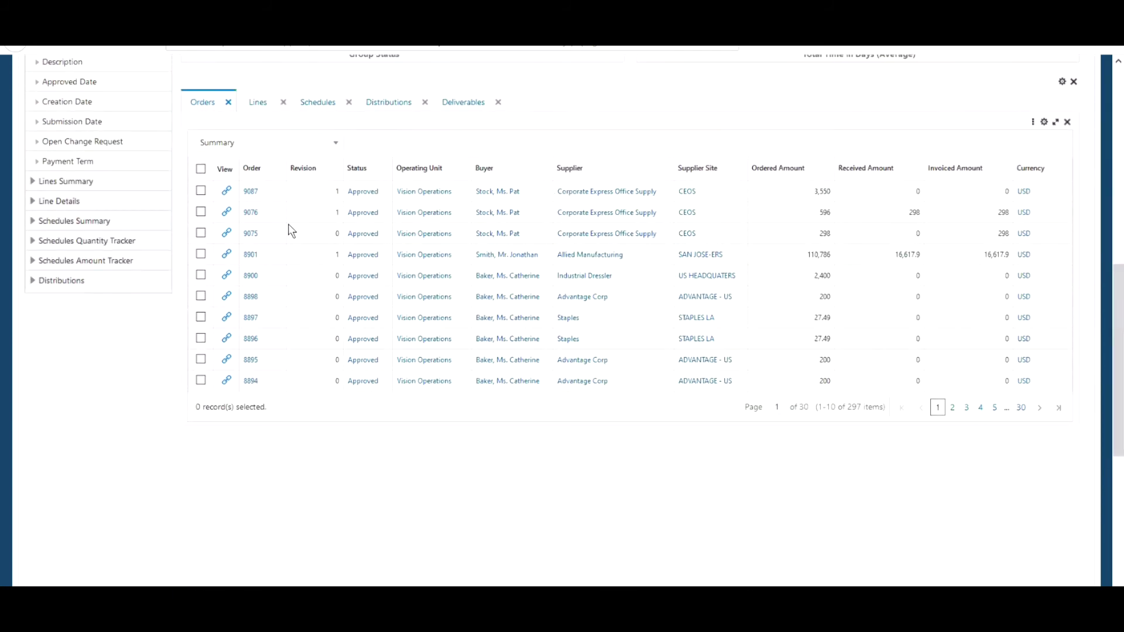
pyautogui.click(201, 169)
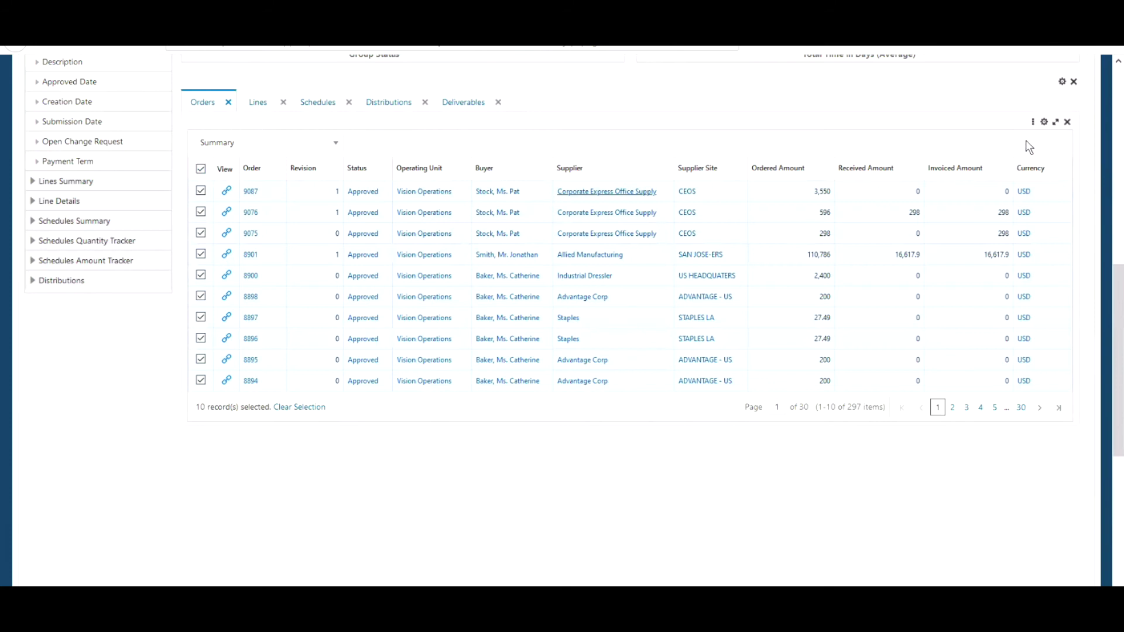
pyautogui.click(1034, 123)
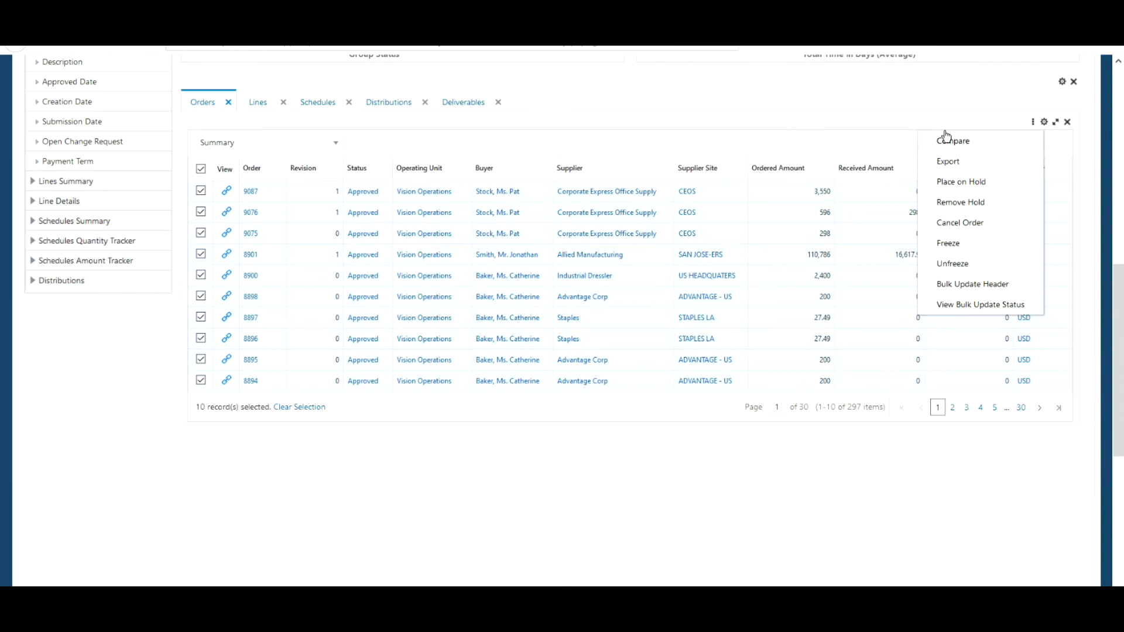
pyautogui.click(942, 163)
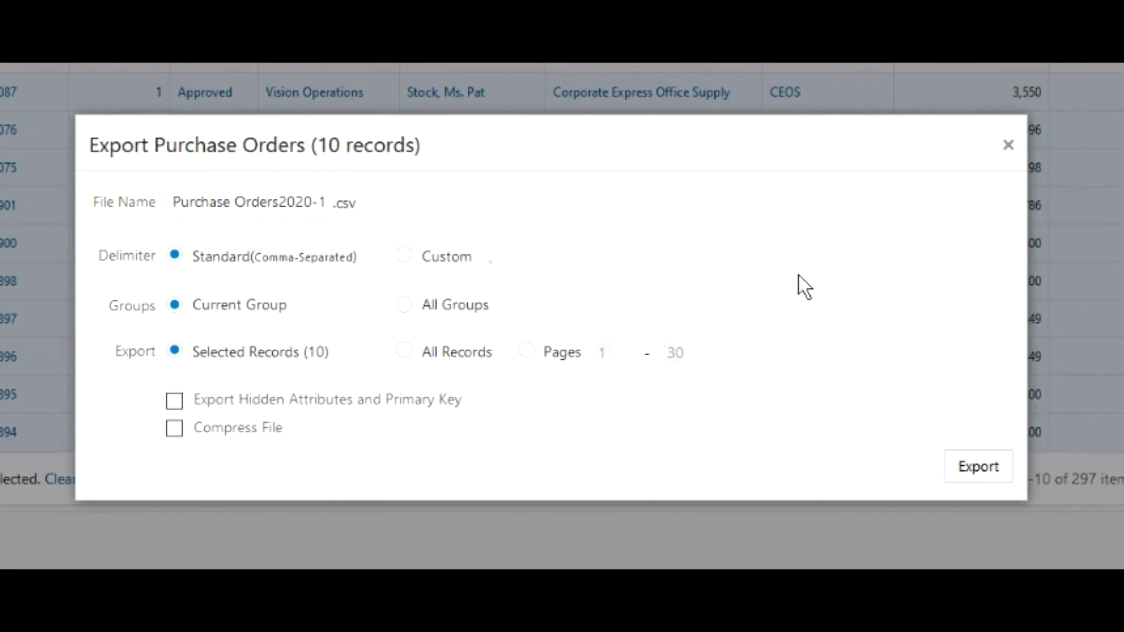
pyautogui.click(974, 467)
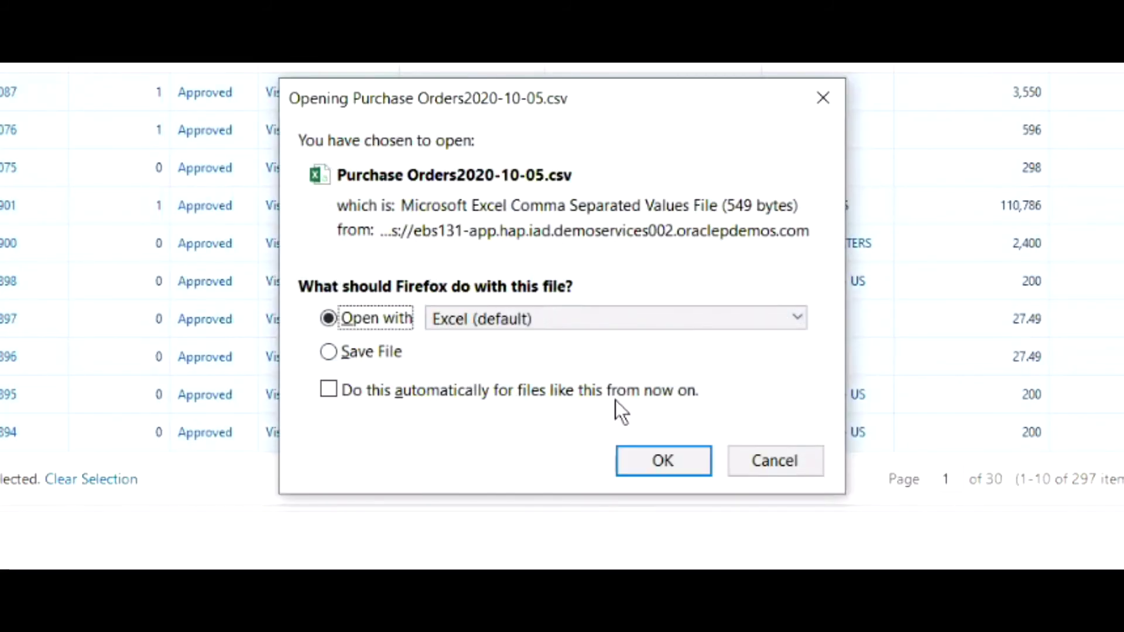
pyautogui.click(656, 459)
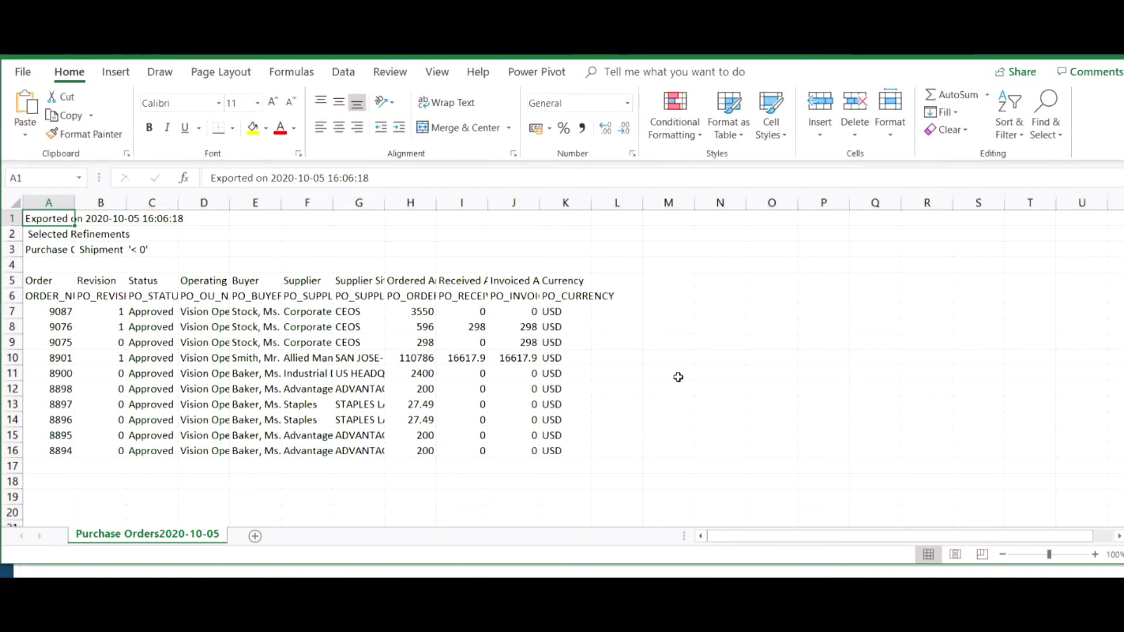
pyautogui.scroll(8, 562, 317)
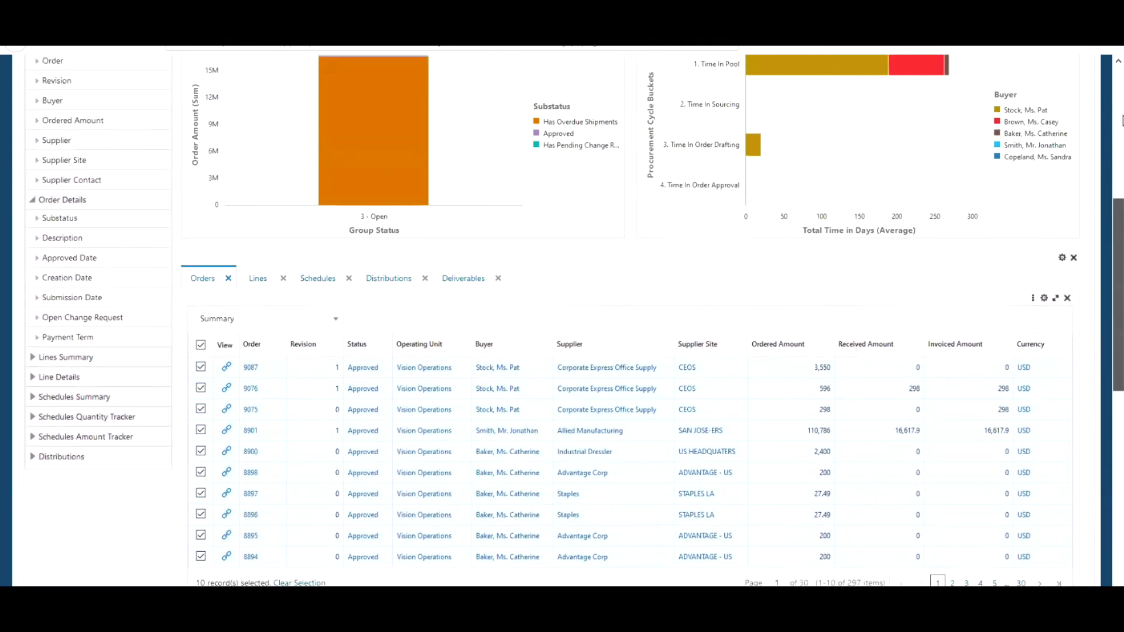
pyautogui.scroll(2, 809, 221)
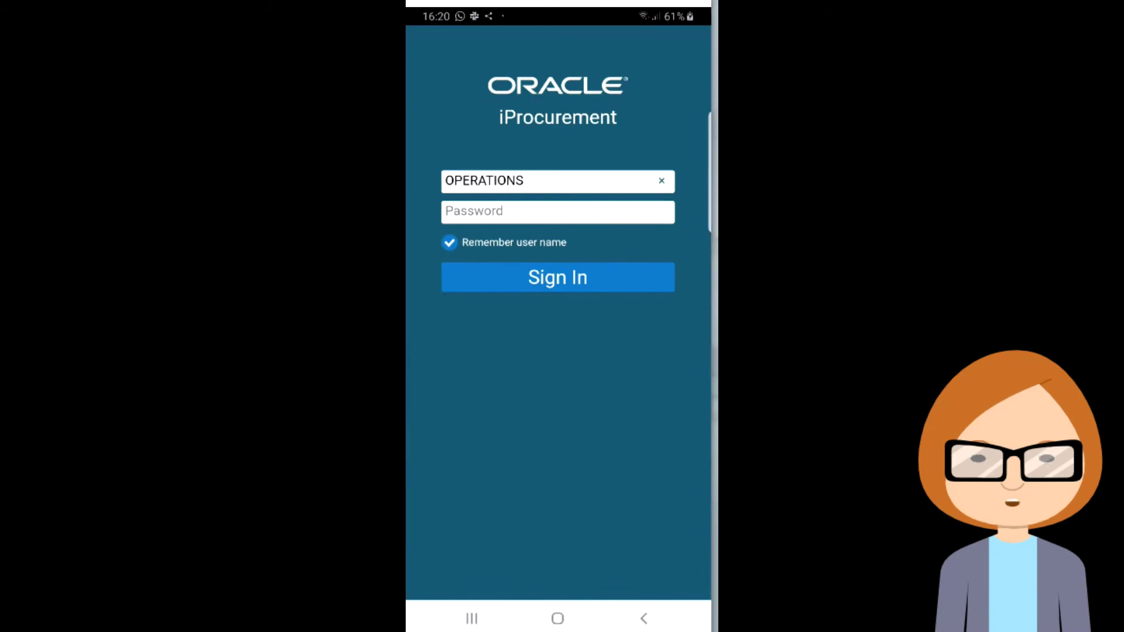
# Step: Sign in to the Oracle iProcurement mobile app as OPERATIONS by entering the account password
pyautogui.click(557, 211)
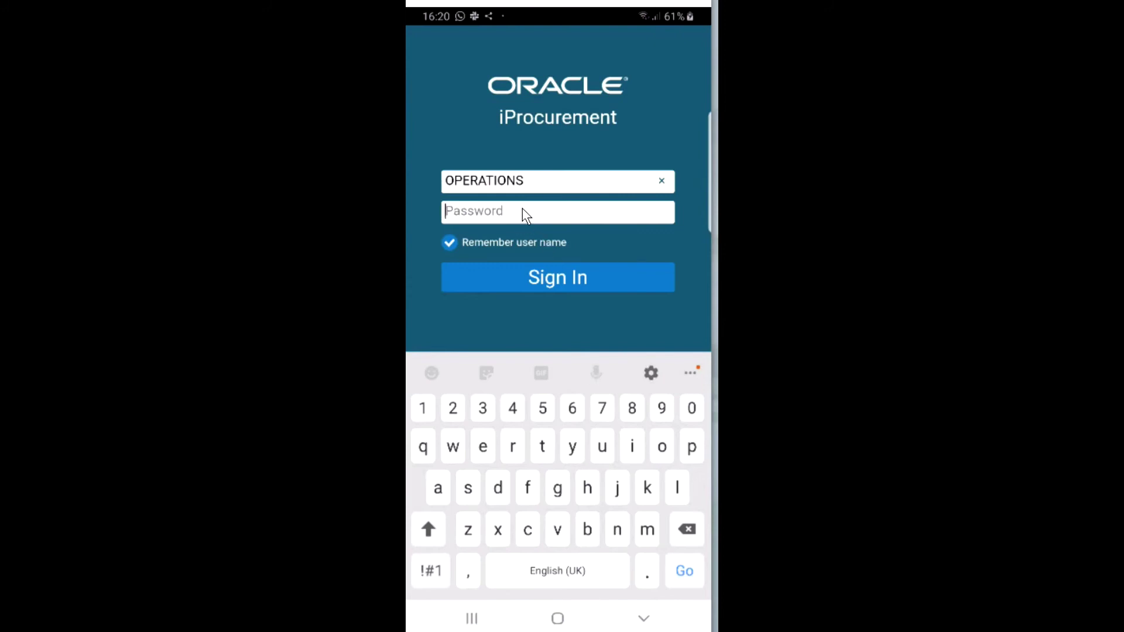
pyautogui.hotkey('ctrl', 'v')
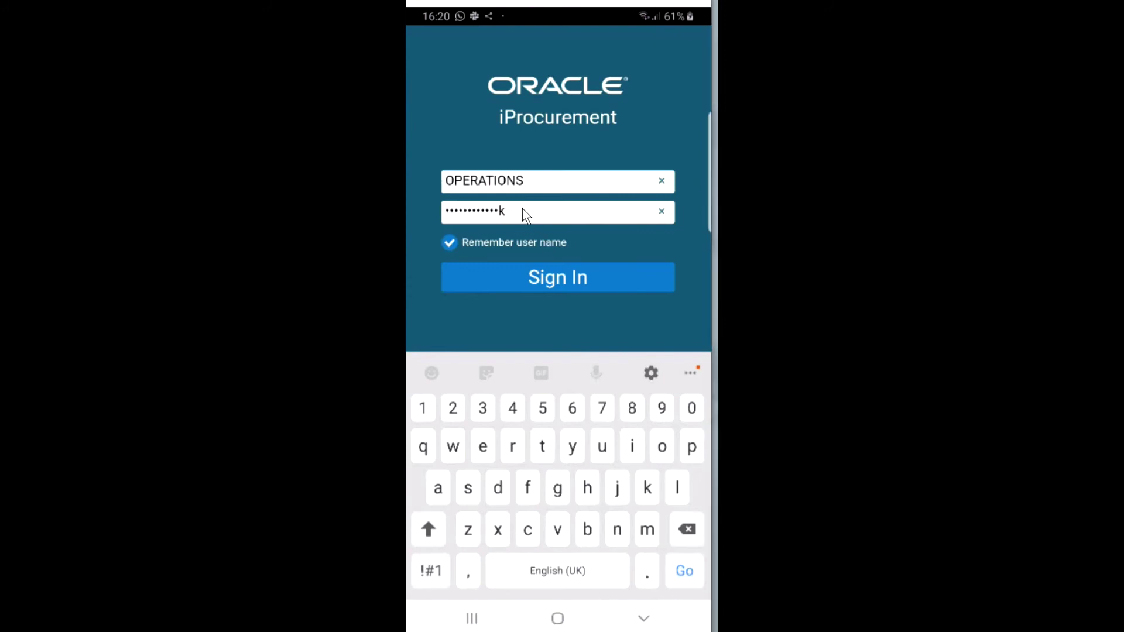
pyautogui.click(528, 278)
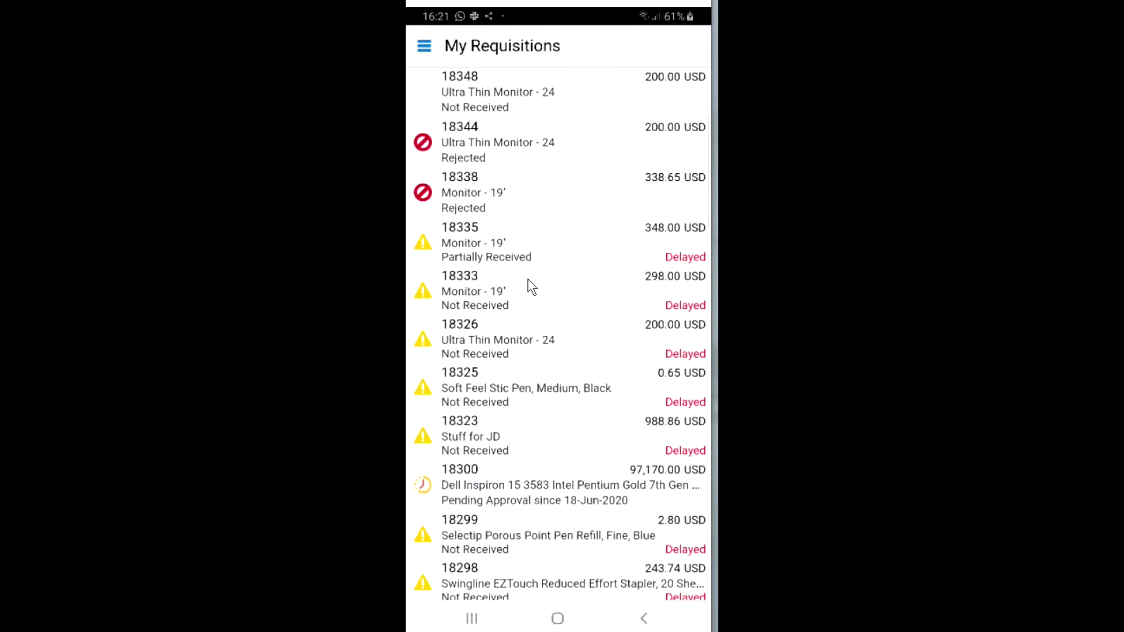
# Step: Look through the My Requisitions list and view the details of the OnePlus 7 Pro requisition pending approval, returning to the list
pyautogui.scroll(-2, 531, 287)
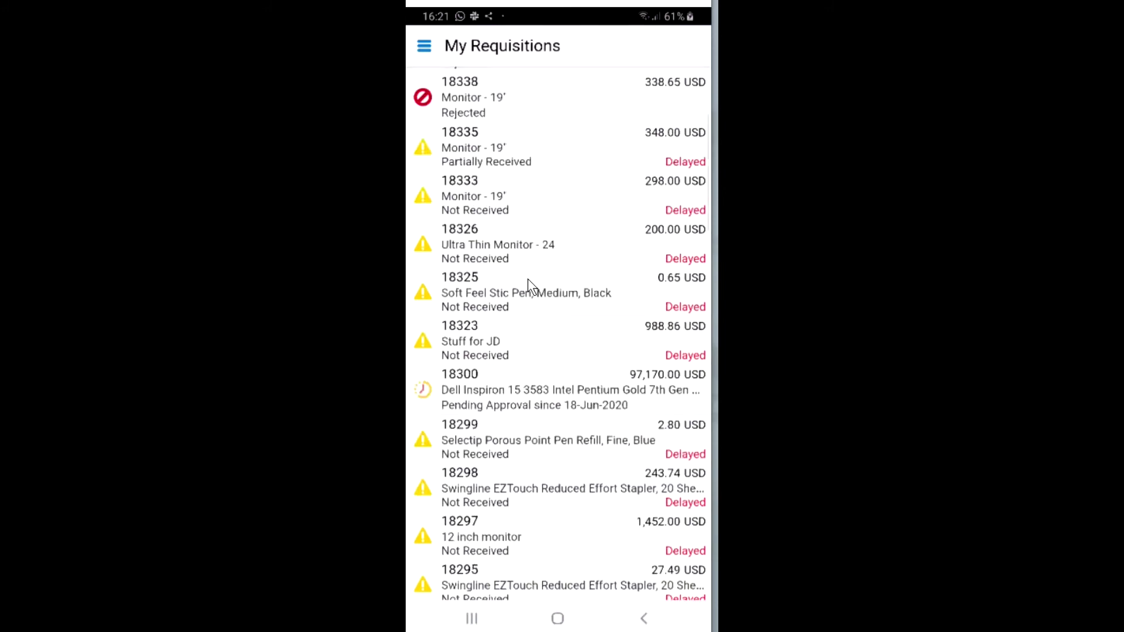
pyautogui.scroll(-6, 532, 286)
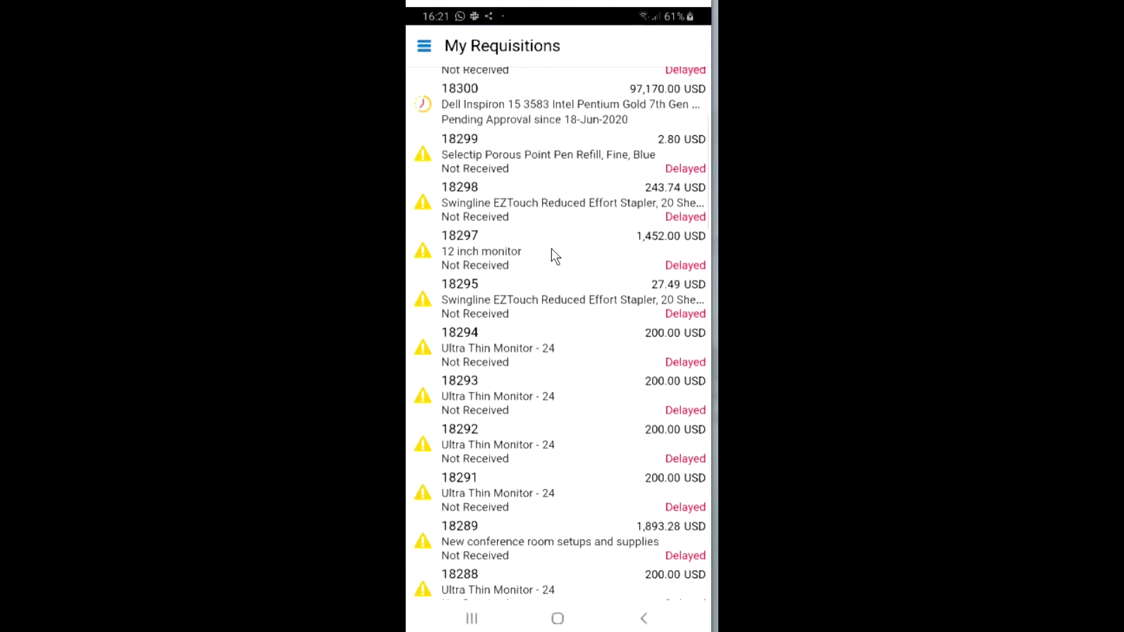
pyautogui.scroll(-3, 555, 256)
pyautogui.scroll(-3, 553, 256)
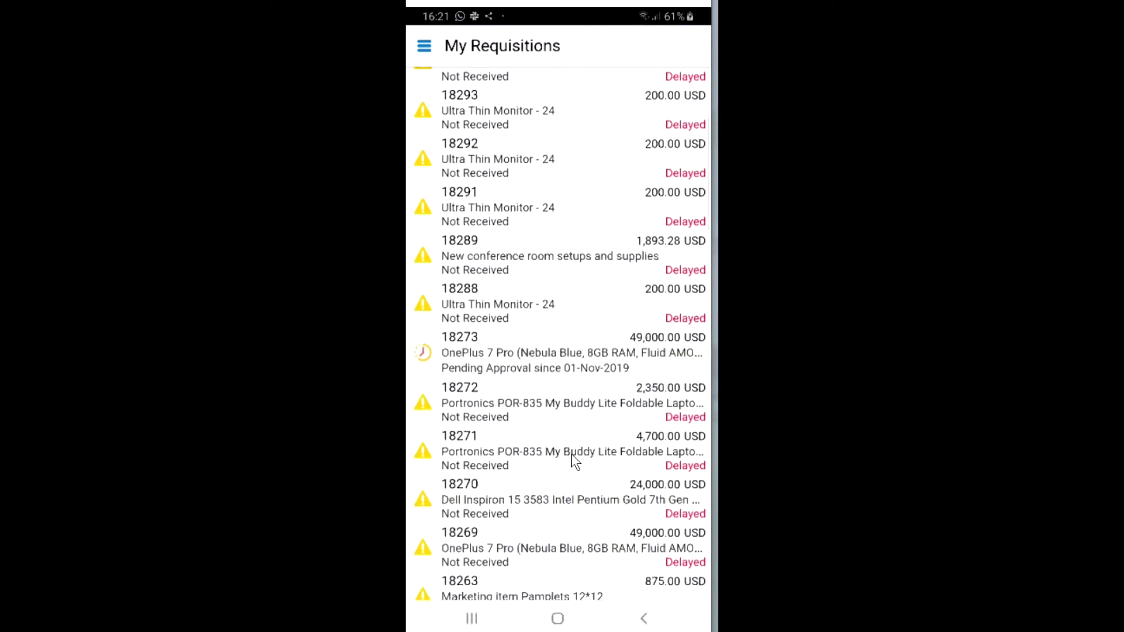
pyautogui.click(559, 376)
pyautogui.click(514, 346)
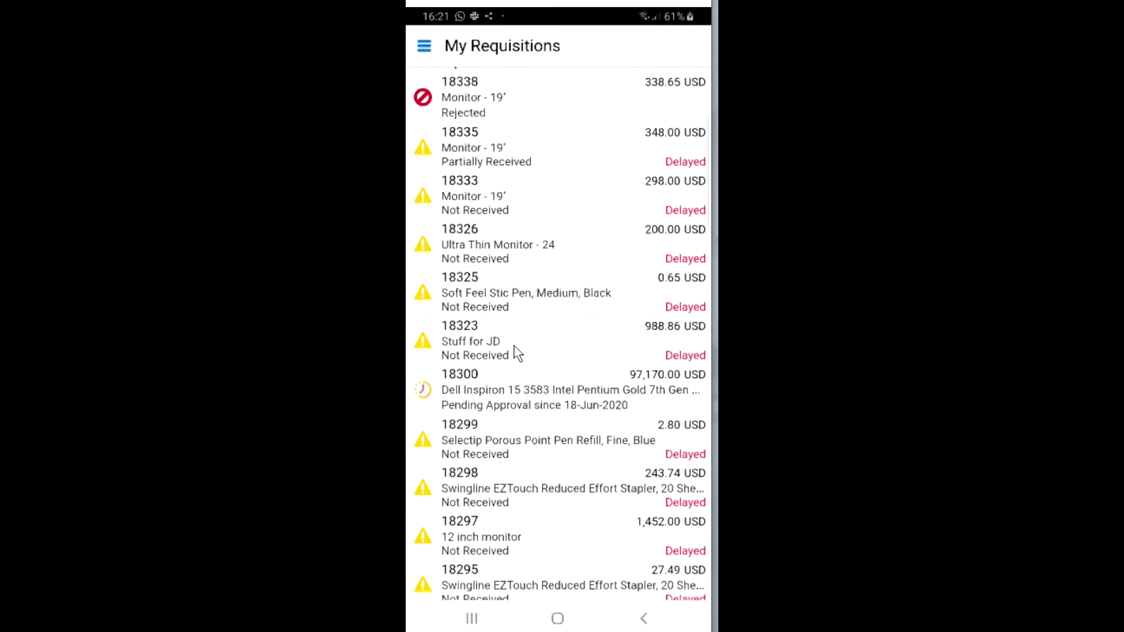
pyautogui.press('Escape')
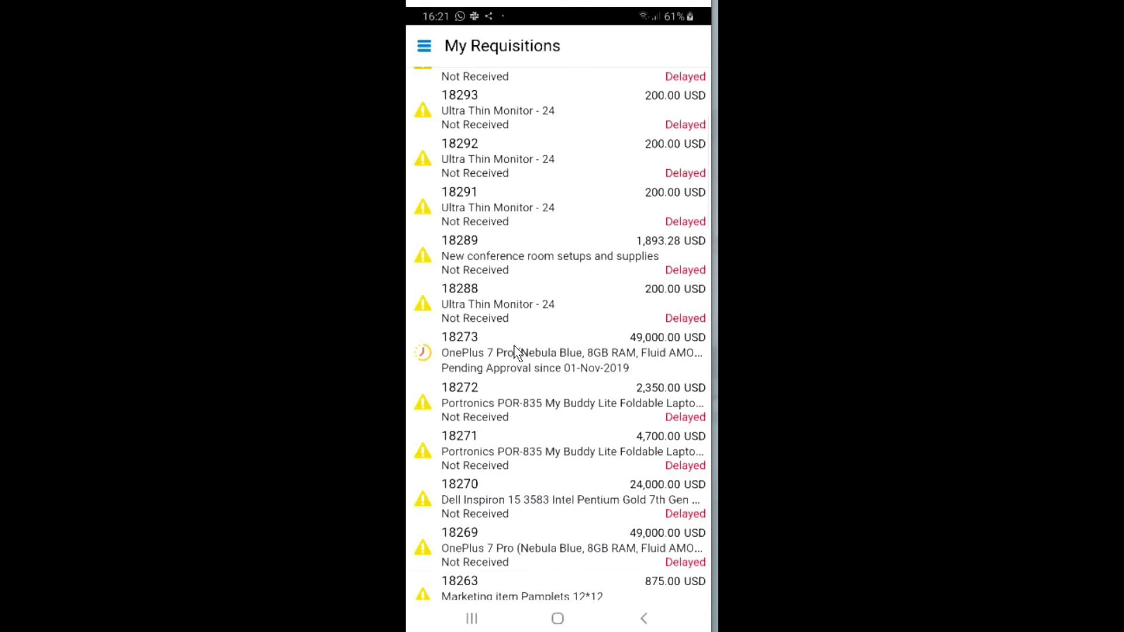
pyautogui.click(514, 347)
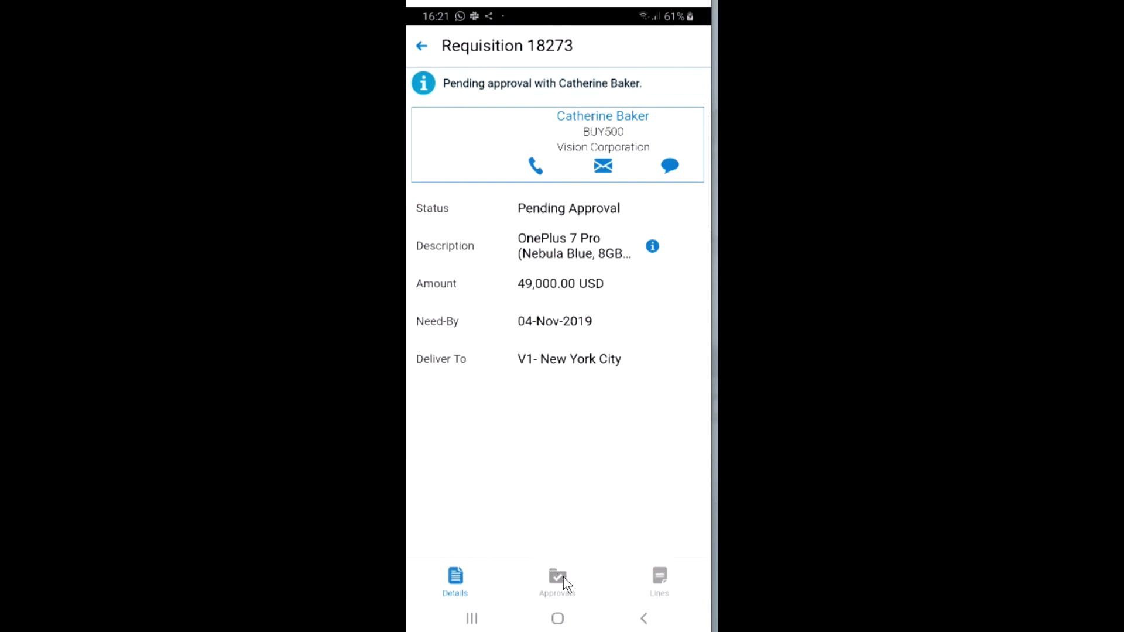
pyautogui.click(420, 45)
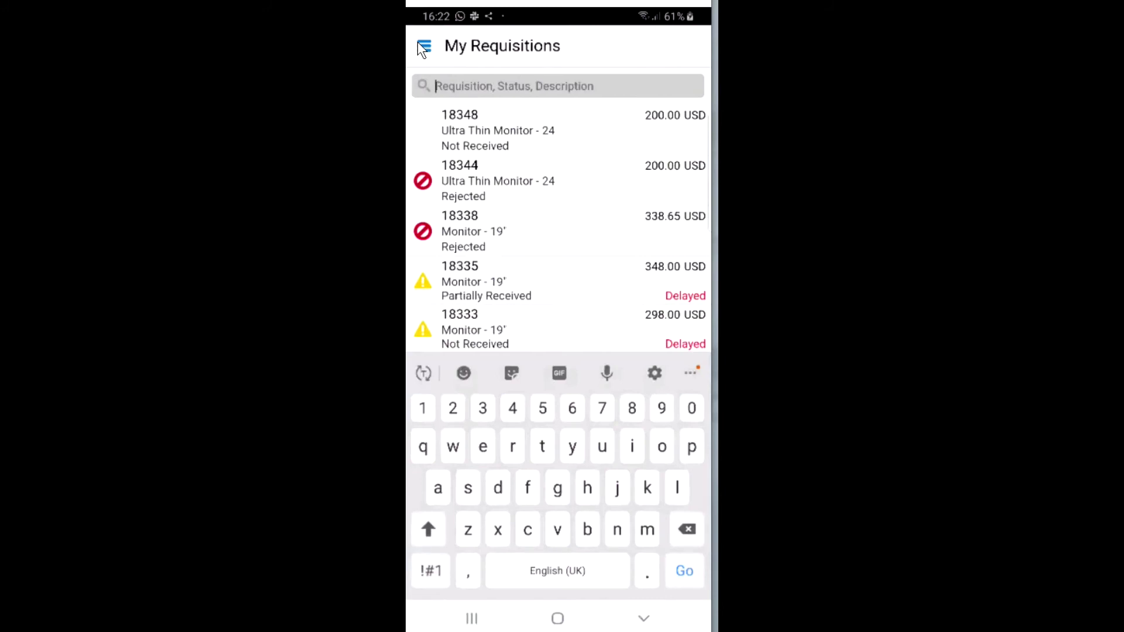
# Step: Search My Requisitions for the newest Ultra Thin Monitor - 24 requisition by its requisition number
pyautogui.write('18348')
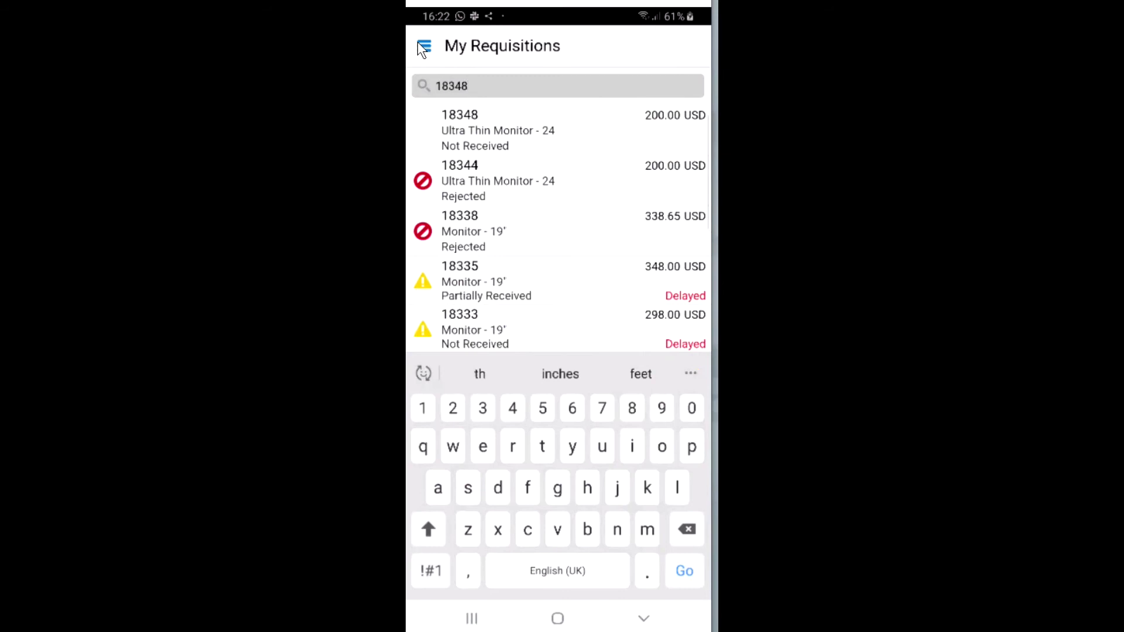
pyautogui.press('Return')
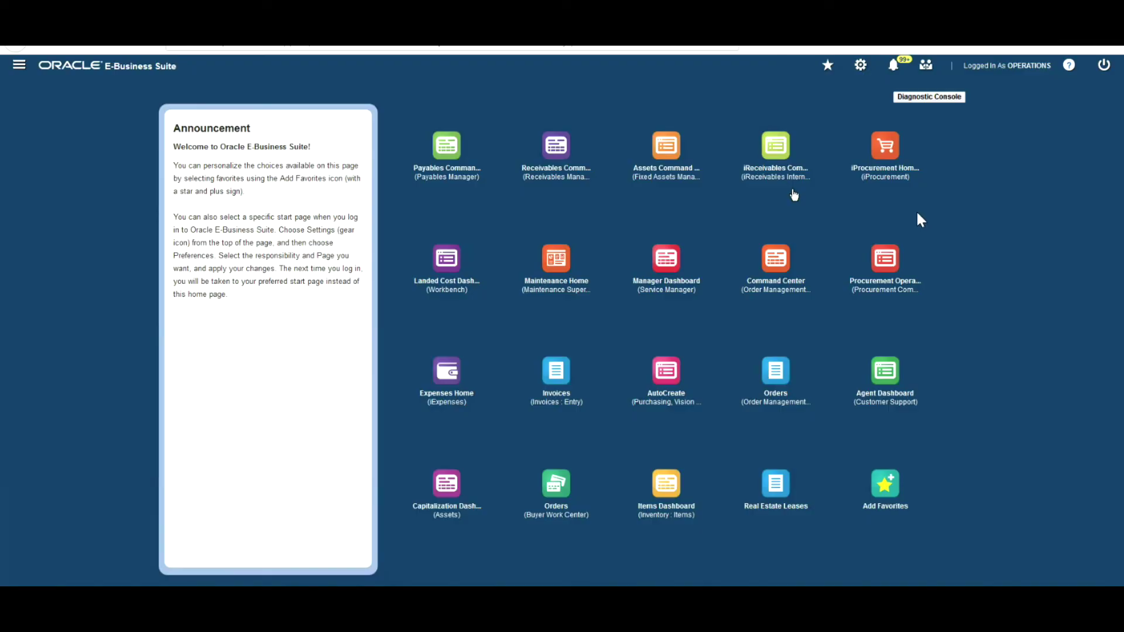
# Step: Switch to iProcurement in Oracle E-Business Suite and view all my requisitions
pyautogui.click(883, 156)
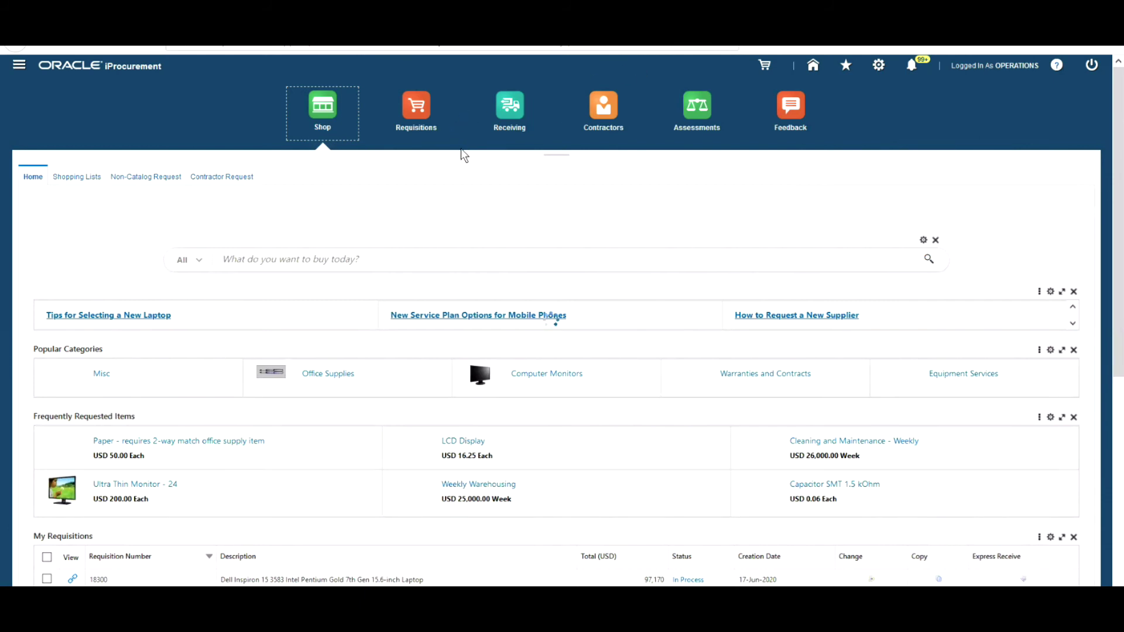
pyautogui.click(416, 111)
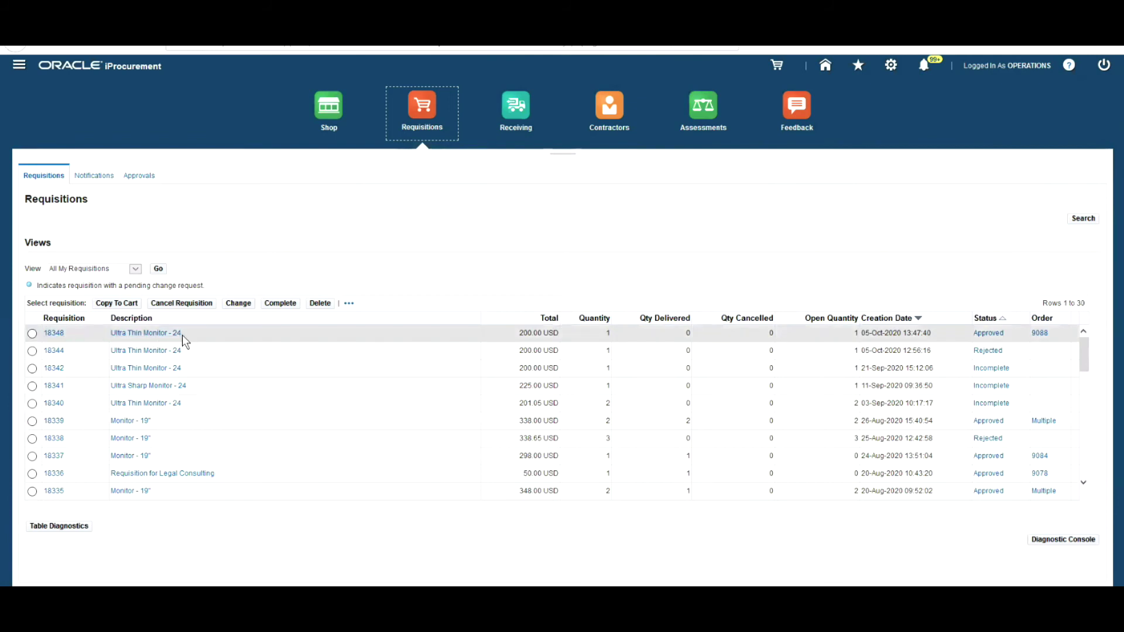
# Step: Open the Ultra Thin Monitor - 24 requisition supplied by Advantage Corp from the requisitions to receive and start receiving its items
pyautogui.click(514, 115)
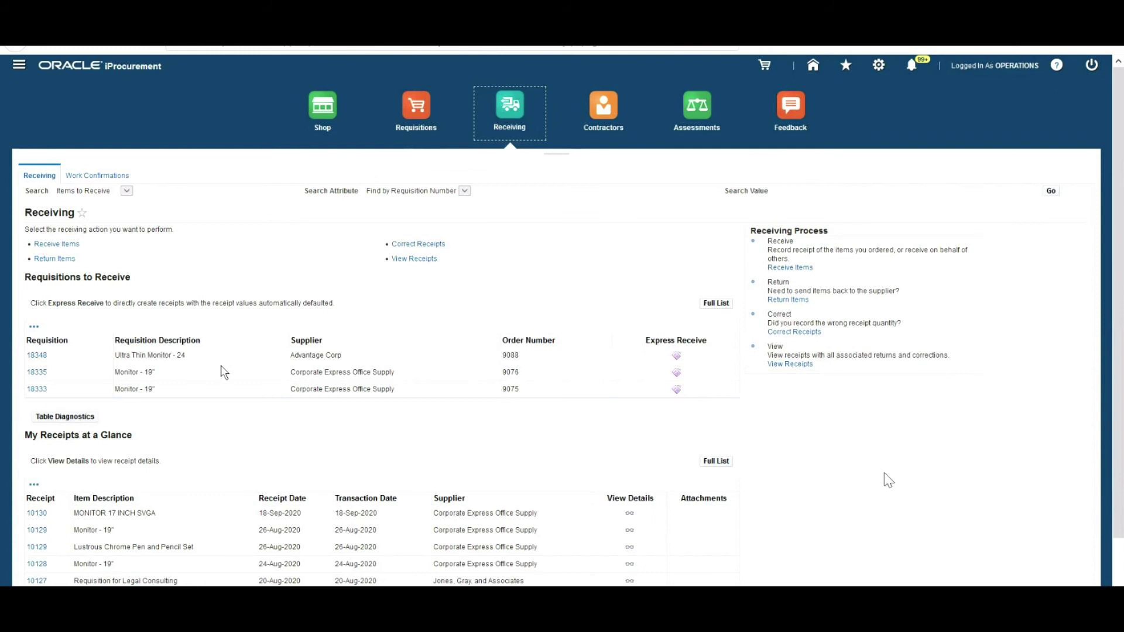
pyautogui.scroll(-1, 610, 316)
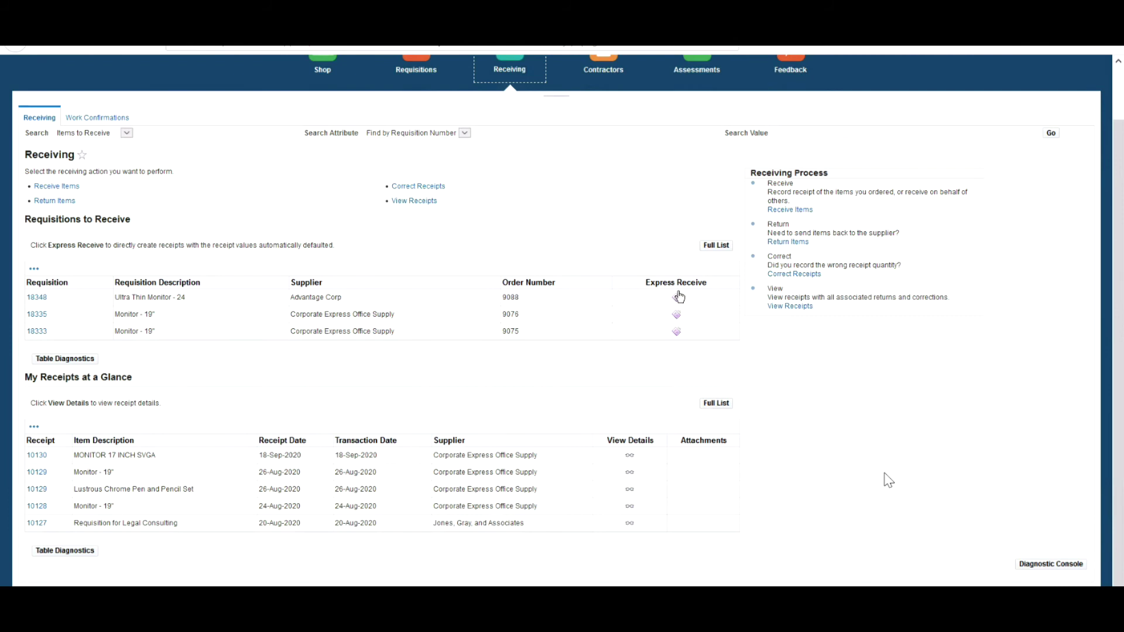
pyautogui.click(37, 300)
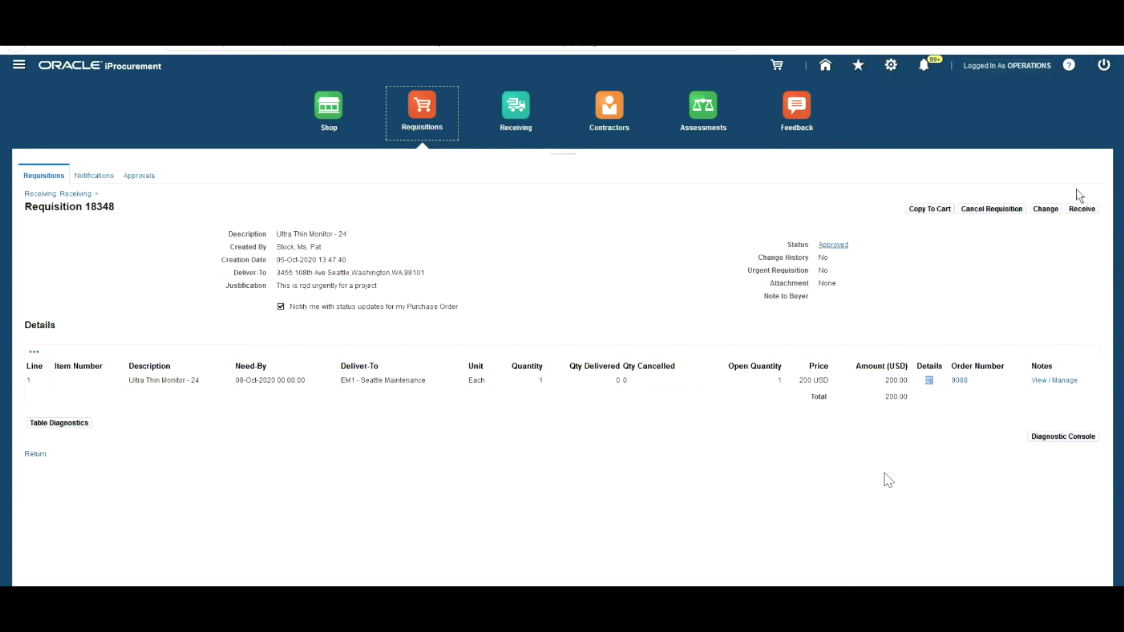
pyautogui.click(1090, 211)
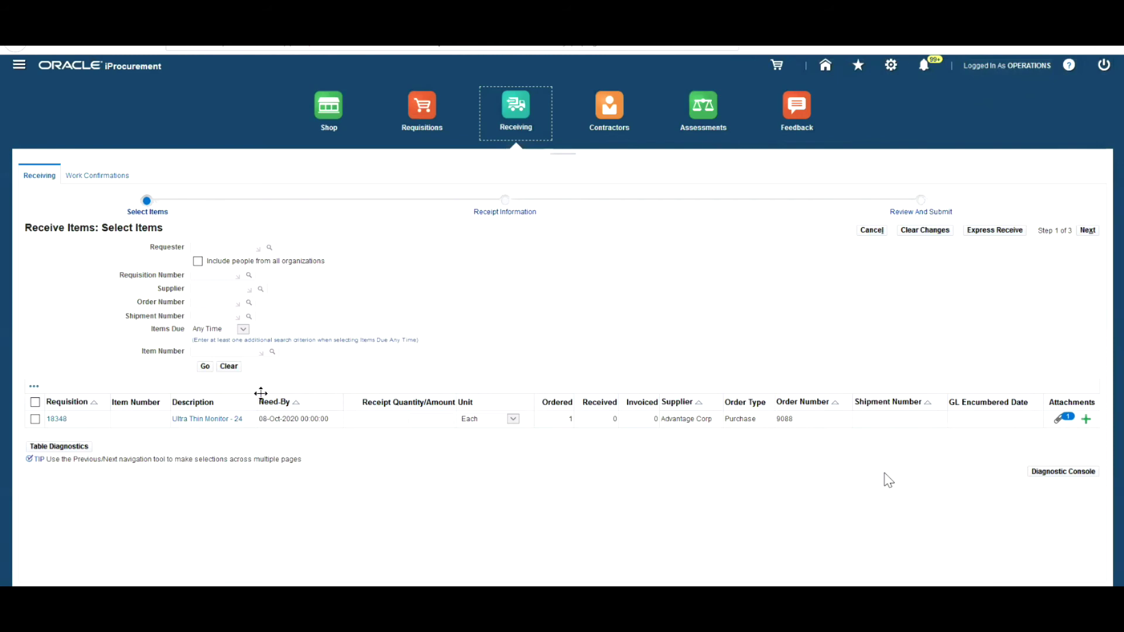
# Step: Select the Ultra Thin Monitor - 24 line with a receipt quantity of 1, keep the default receipt information and submit the receipt
pyautogui.click(429, 417)
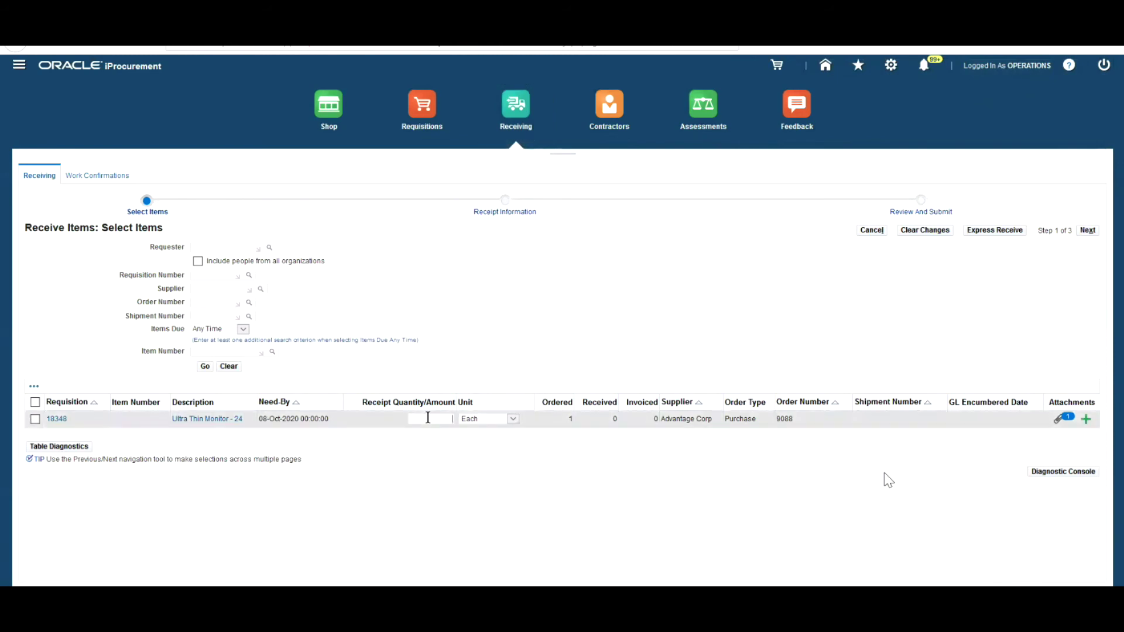
pyautogui.press('Tab')
pyautogui.click(1087, 230)
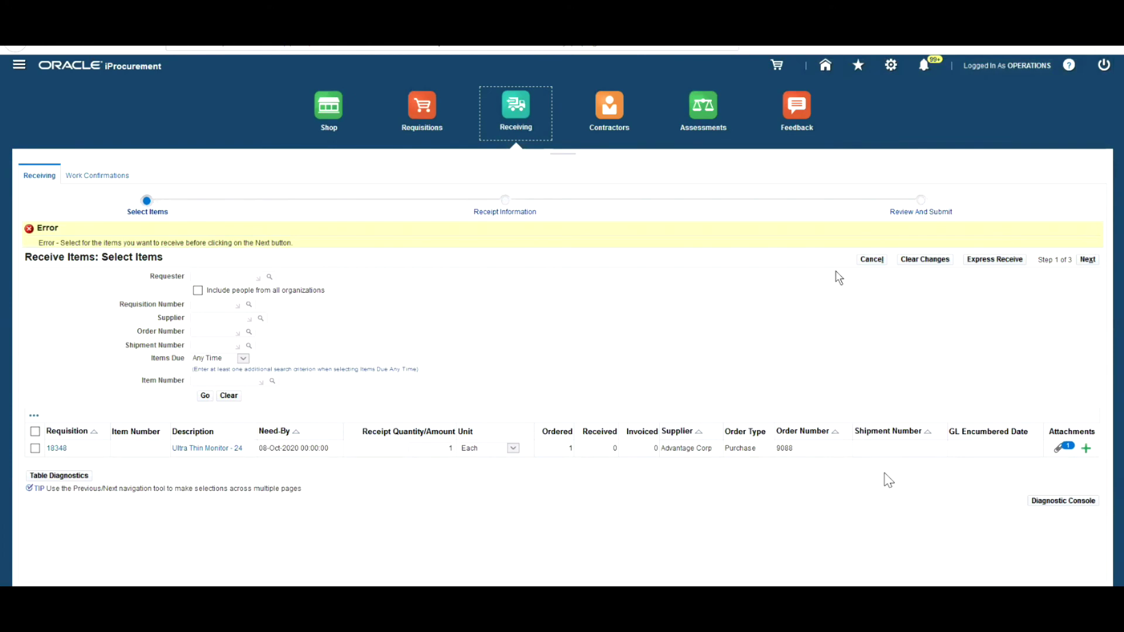
pyautogui.click(34, 449)
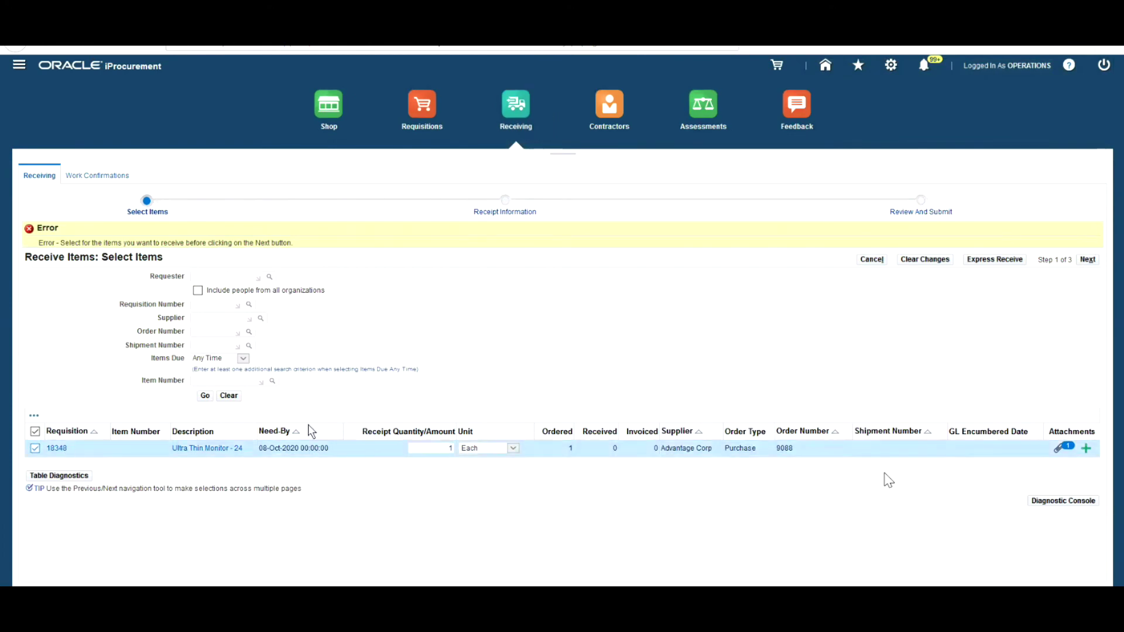
pyautogui.click(1090, 260)
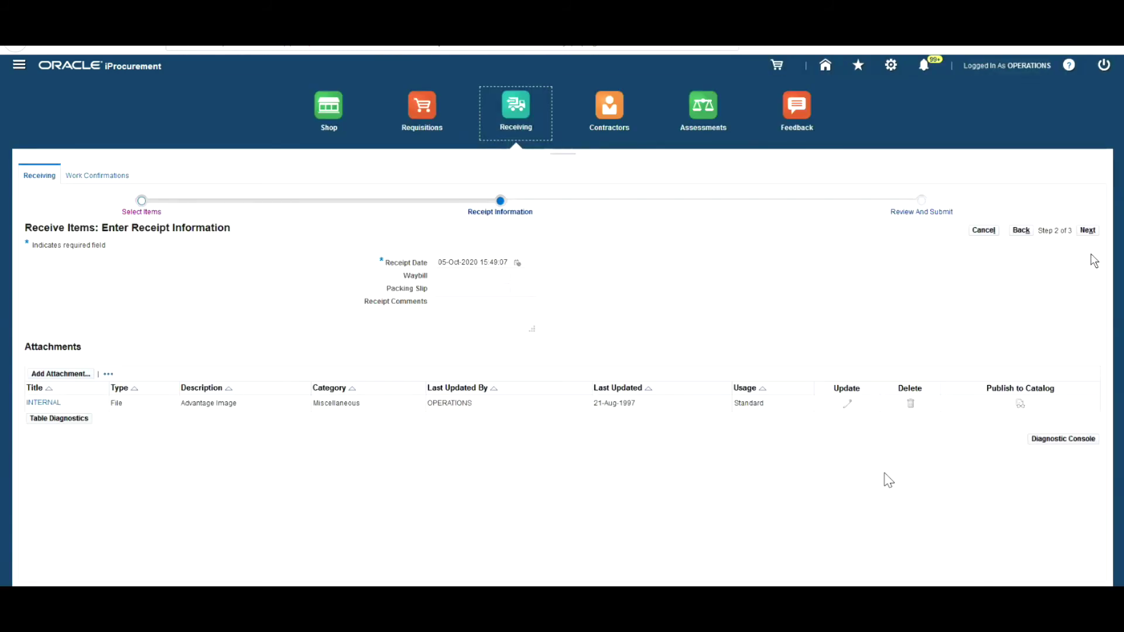
pyautogui.click(1091, 233)
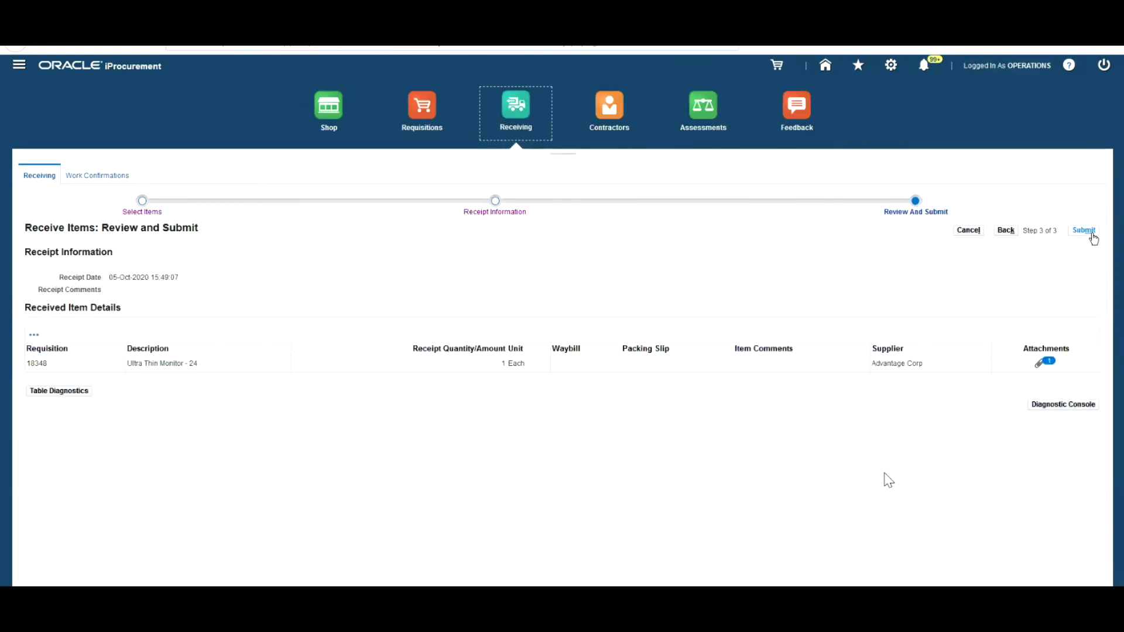
pyautogui.click(1092, 235)
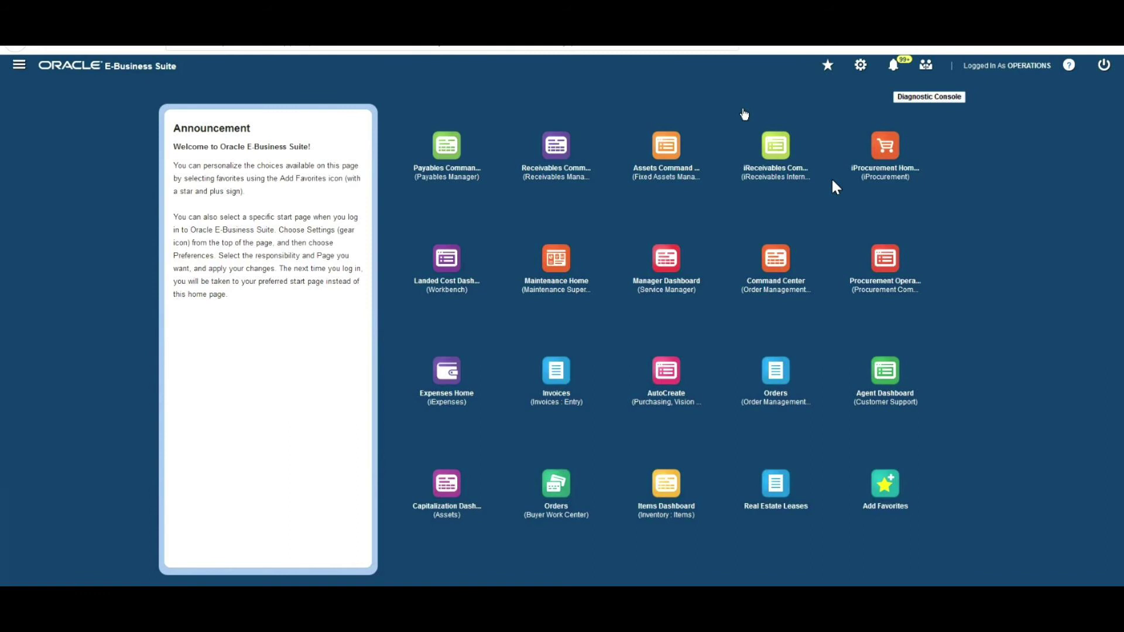
# Step: Switch to the Payables Command Center and filter the supplier balance by the Vision Operations (USA) ledger
pyautogui.click(447, 146)
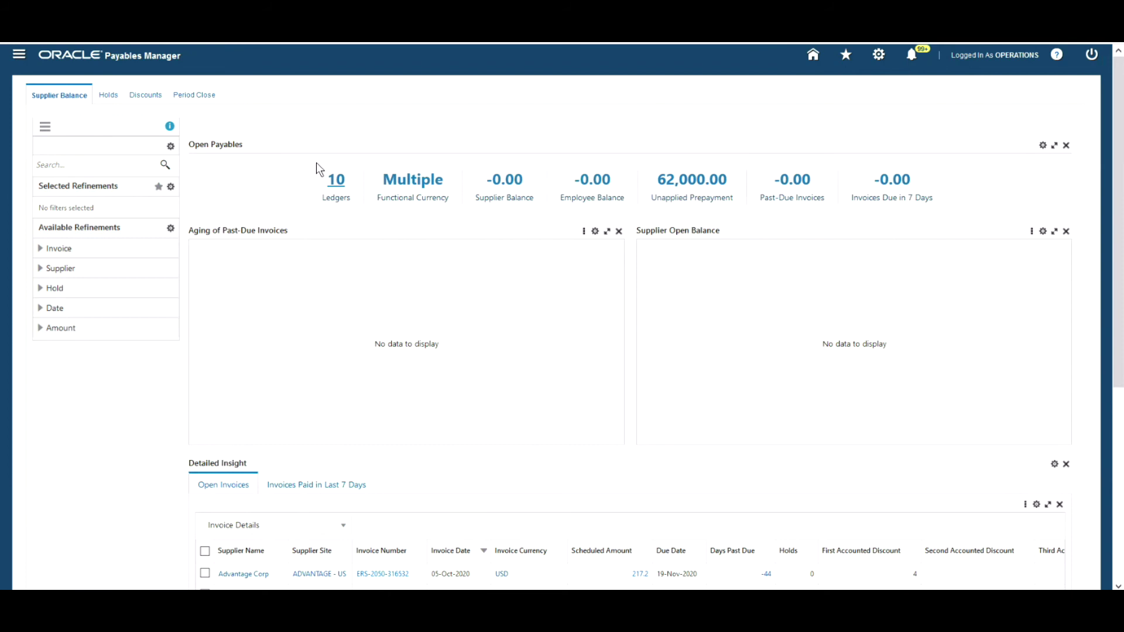
pyautogui.click(340, 183)
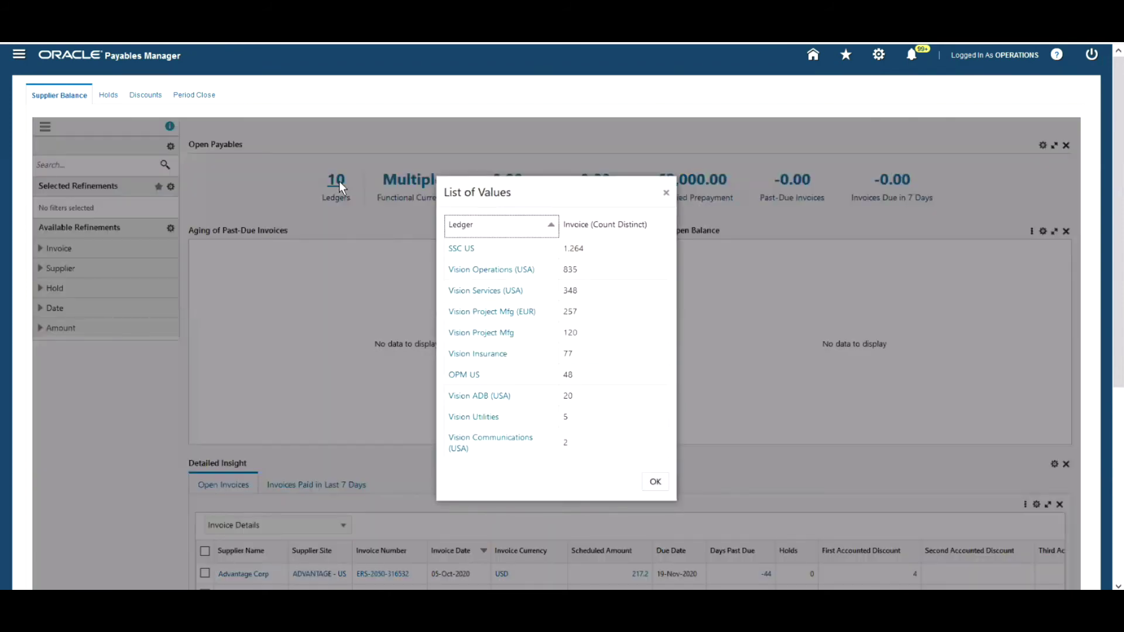
pyautogui.click(485, 273)
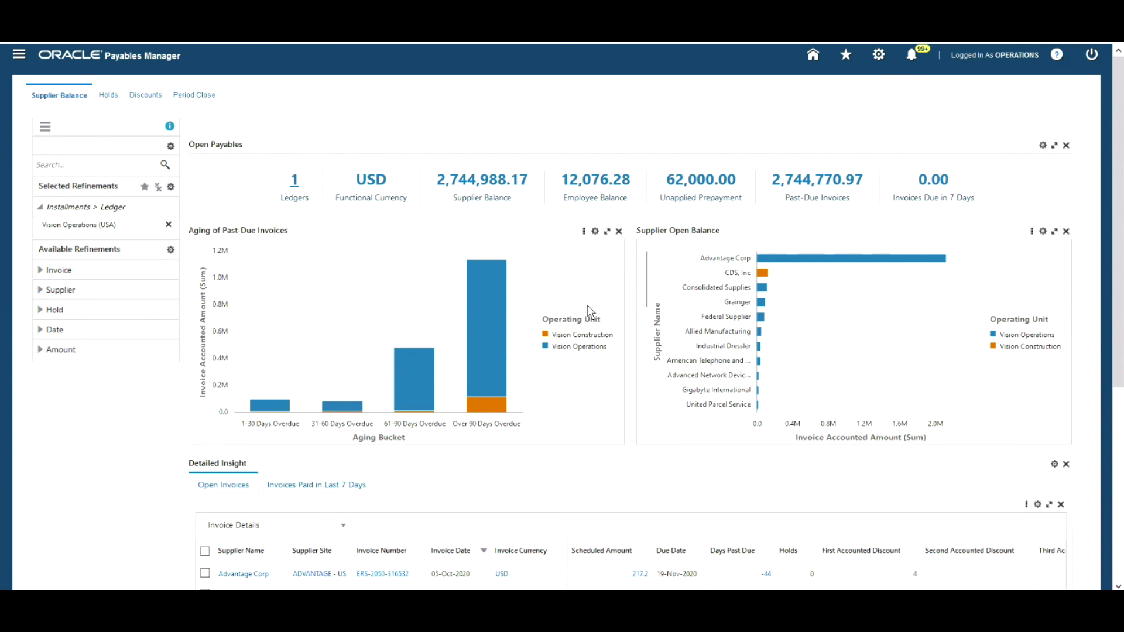
# Step: Narrow the open payables to supplier Advantage Corp in Vision Operations and check its amount over 90 days overdue
pyautogui.moveTo(836, 264)
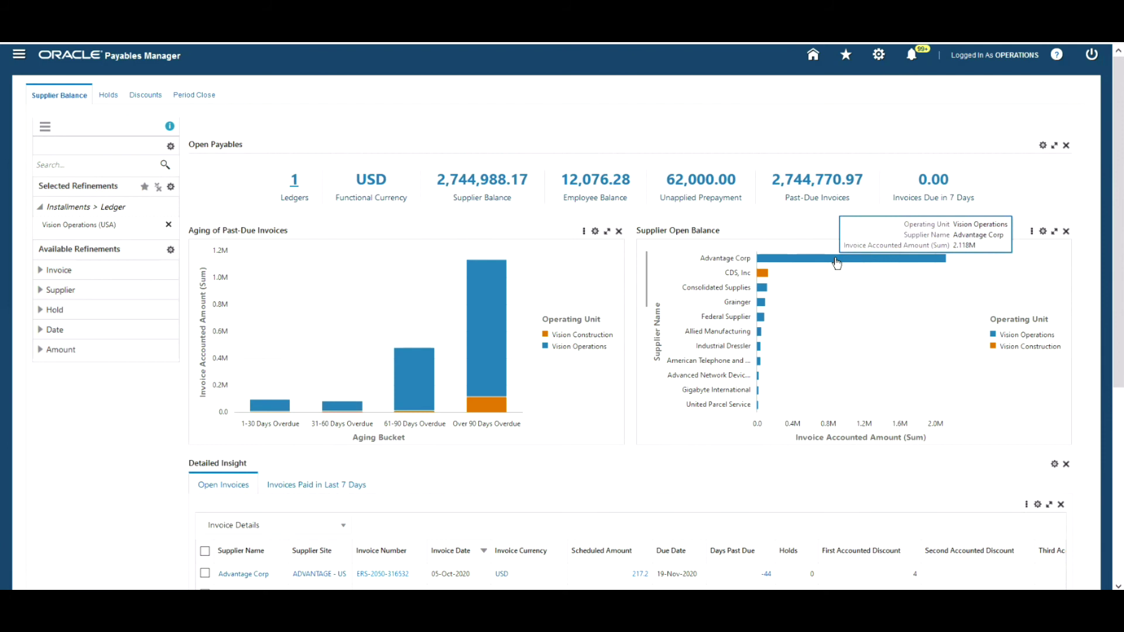
pyautogui.click(835, 258)
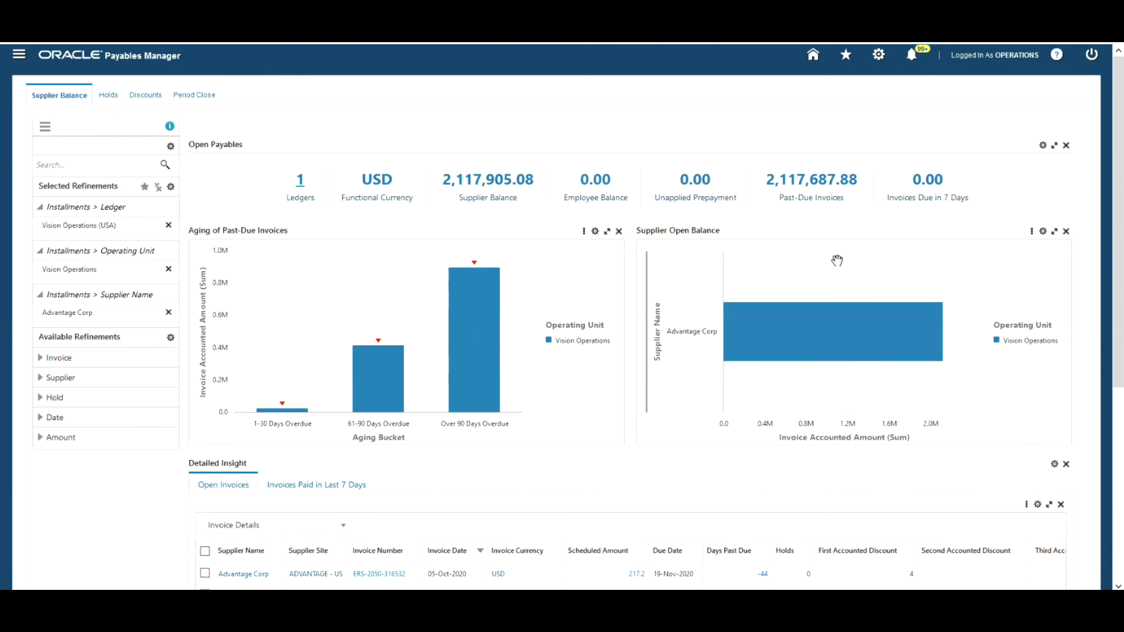
pyautogui.moveTo(475, 301)
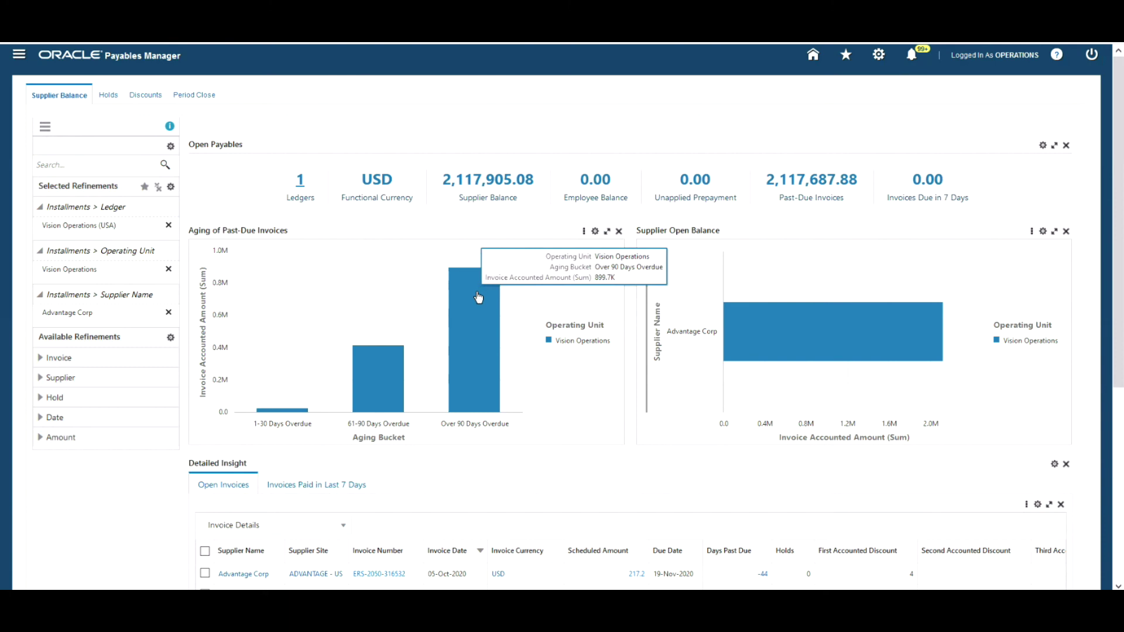
# Step: Refine the Advantage Corp payables by the monitor's purchase order number
pyautogui.click(47, 168)
pyautogui.write('9078')
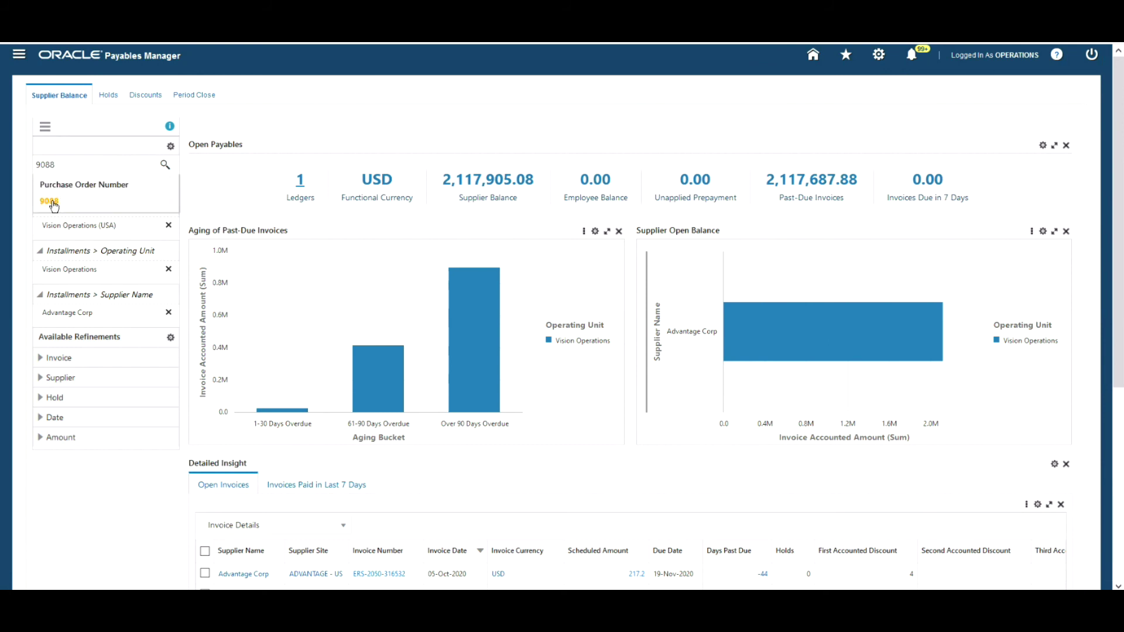
pyautogui.click(54, 205)
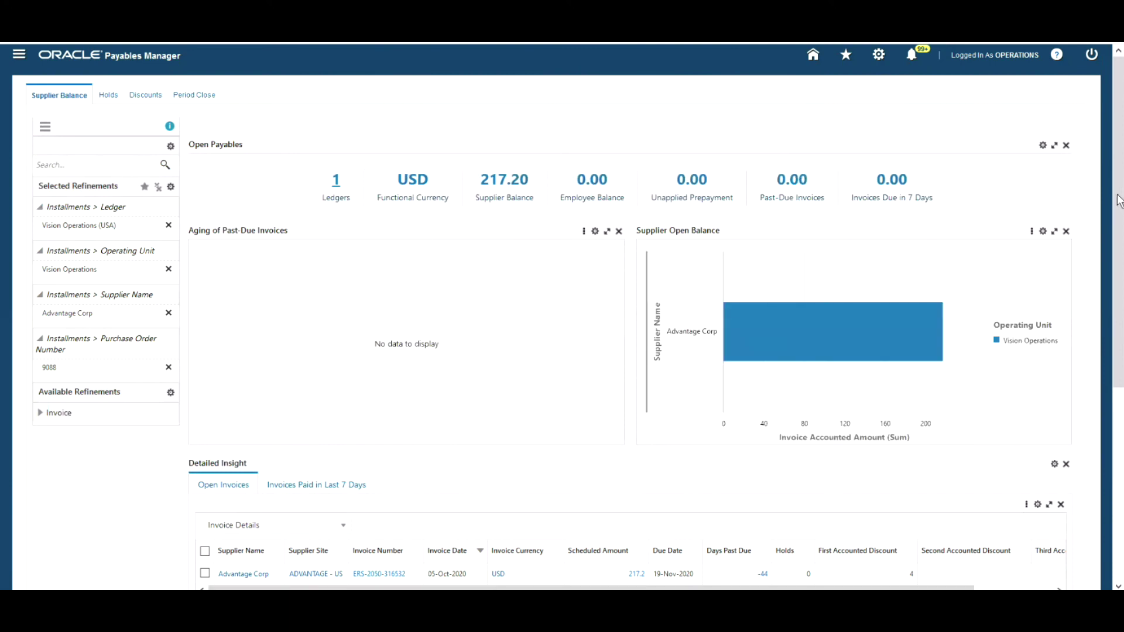
# Step: Examine the open invoice for the monitor order, including its scheduled amount, due date, holds and accounted discounts
pyautogui.moveTo(1119, 285); pyautogui.dragTo(1120, 337)
pyautogui.scroll(-3, 1119, 337)
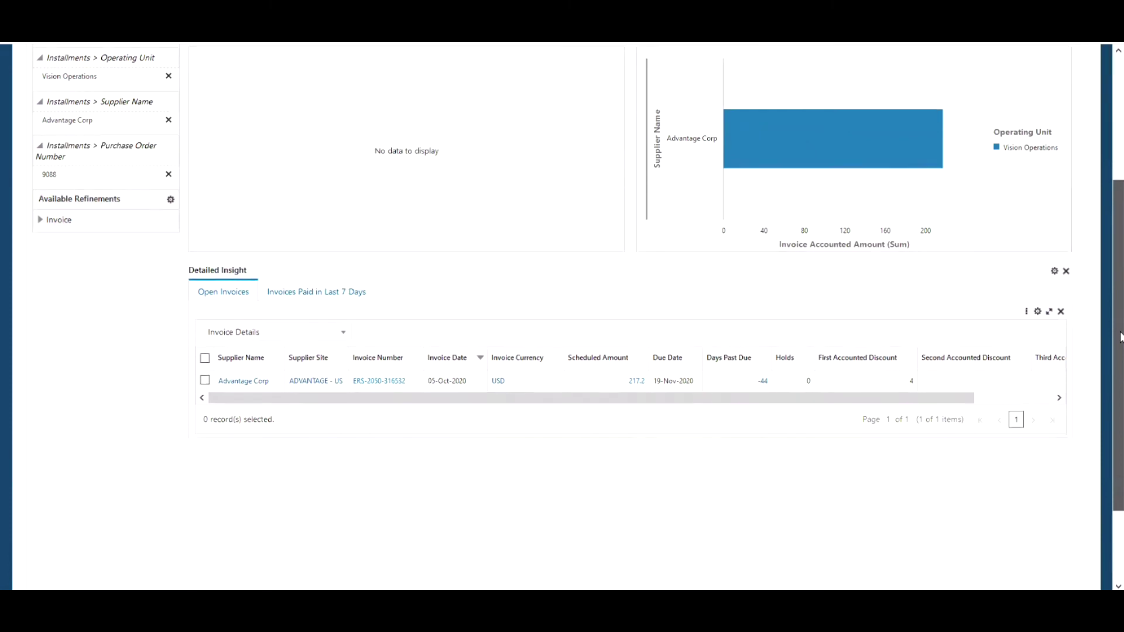
pyautogui.scroll(1, 1118, 320)
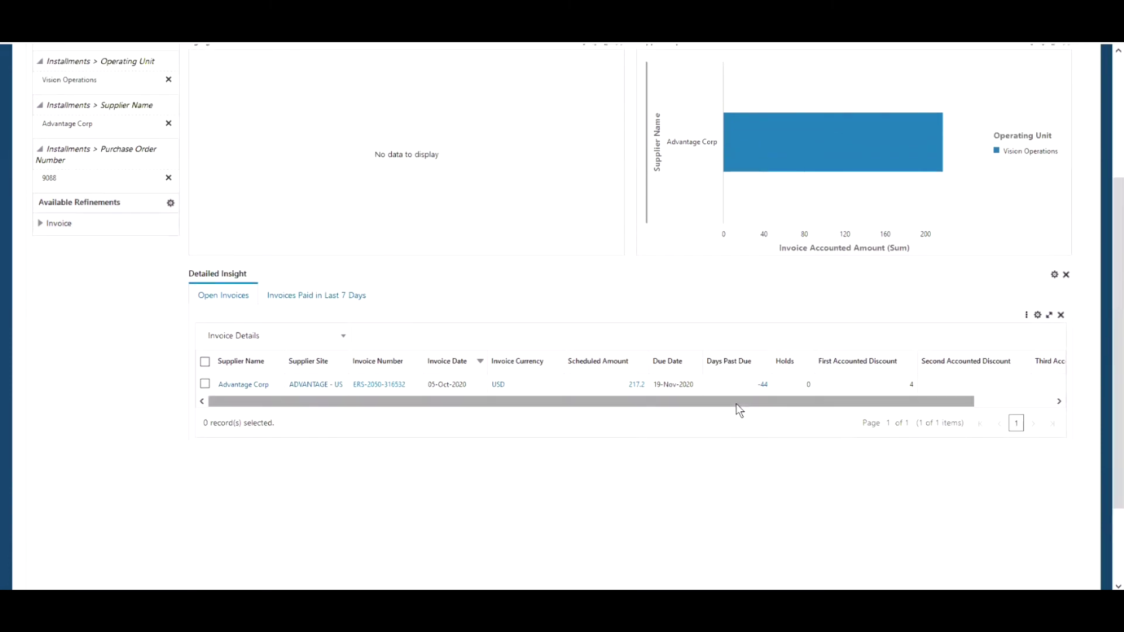
pyautogui.moveTo(754, 406); pyautogui.dragTo(898, 423)
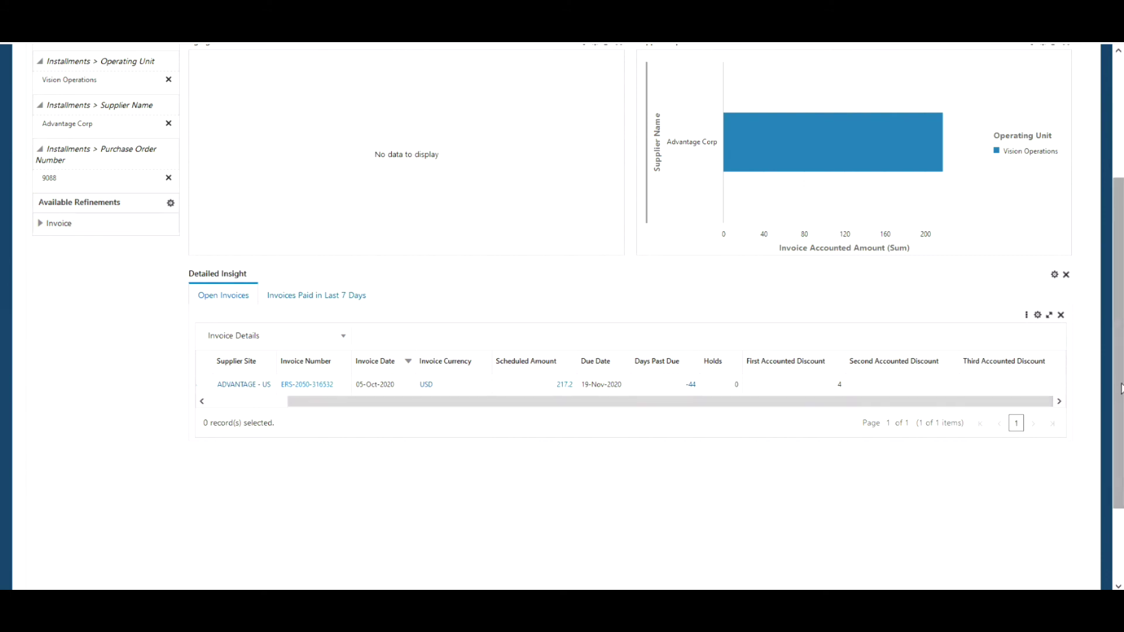
# Step: View the available discounts for Advantage Corp, including the discount charts and the payment schedules with discounts
pyautogui.scroll(4, 1118, 340)
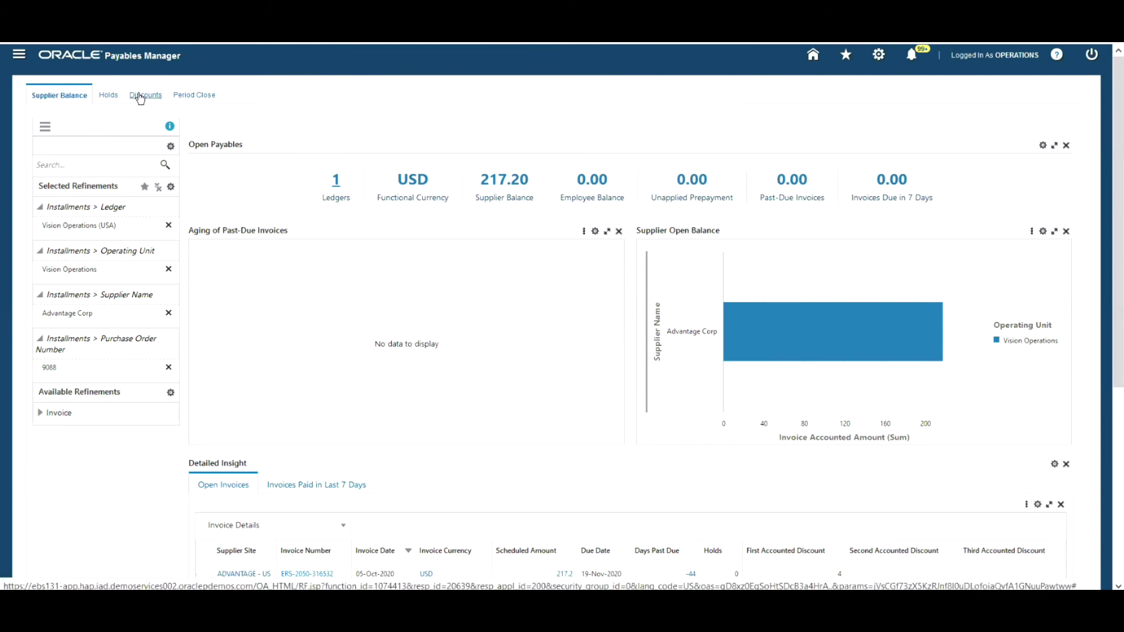
pyautogui.click(140, 98)
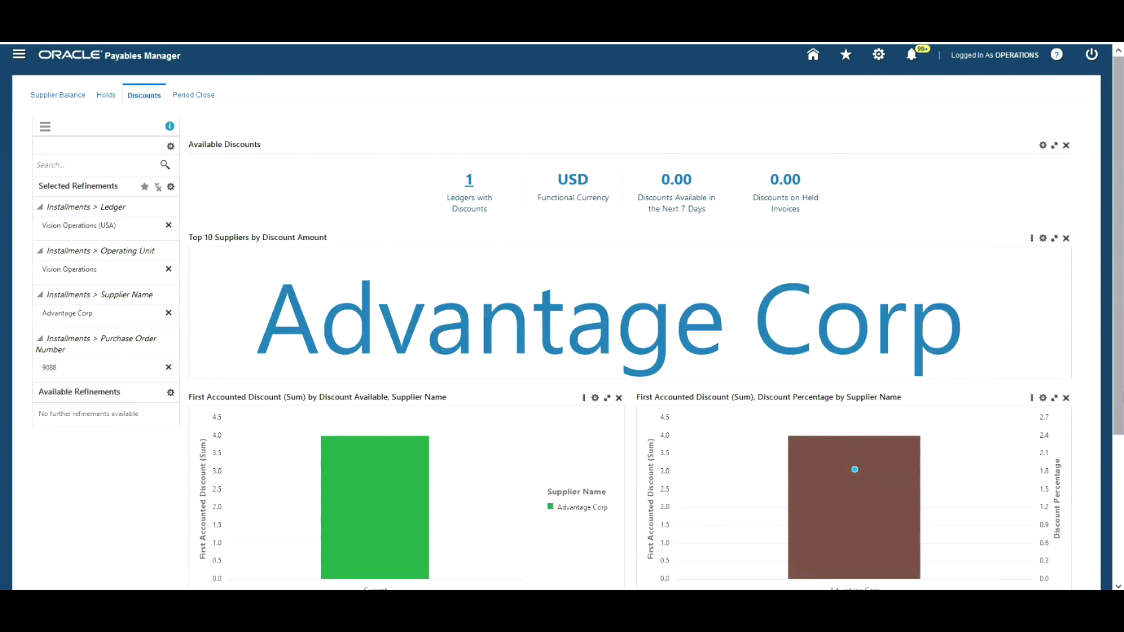
pyautogui.scroll(-3, 1061, 408)
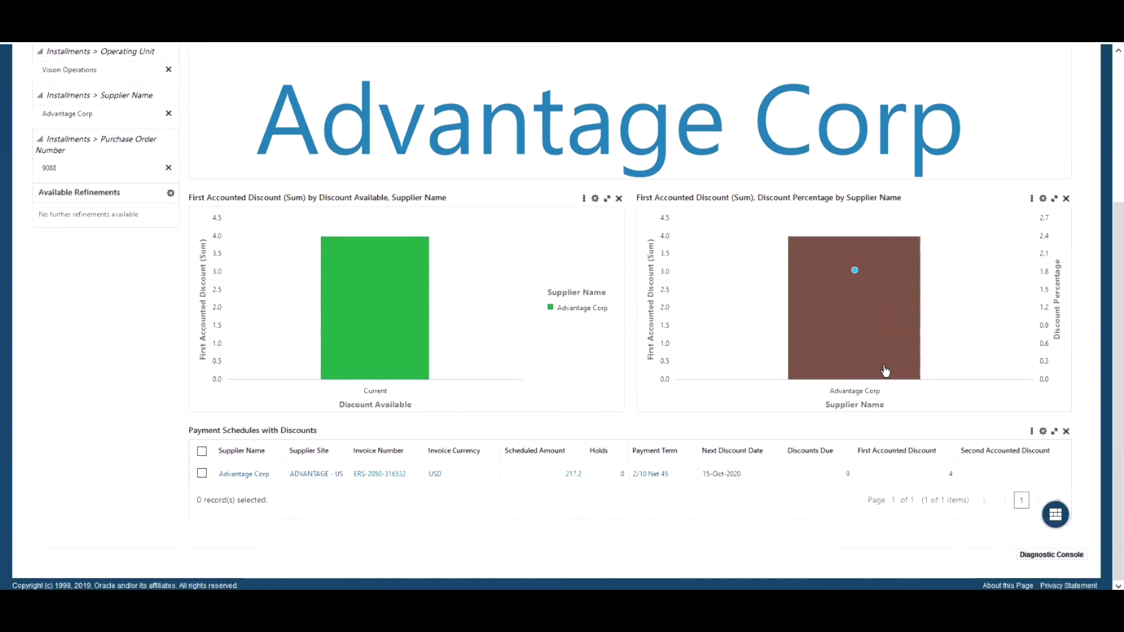
# Step: Split the Y axis of the discount percentage chart and inspect Advantage Corp's first accounted discount and discount percentage
pyautogui.moveTo(855, 271)
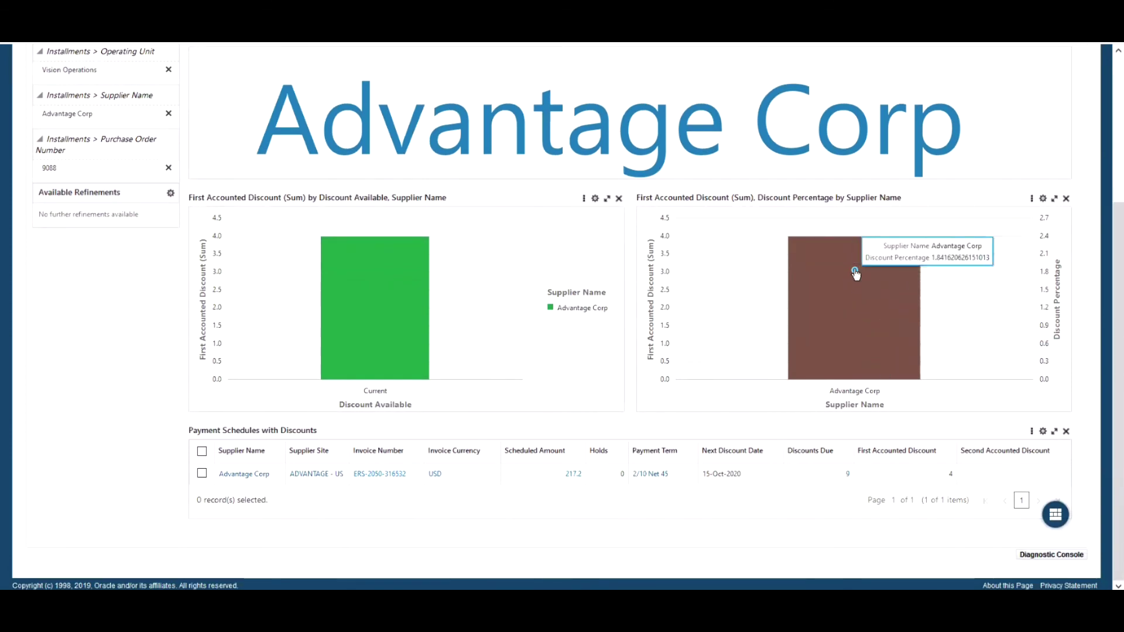
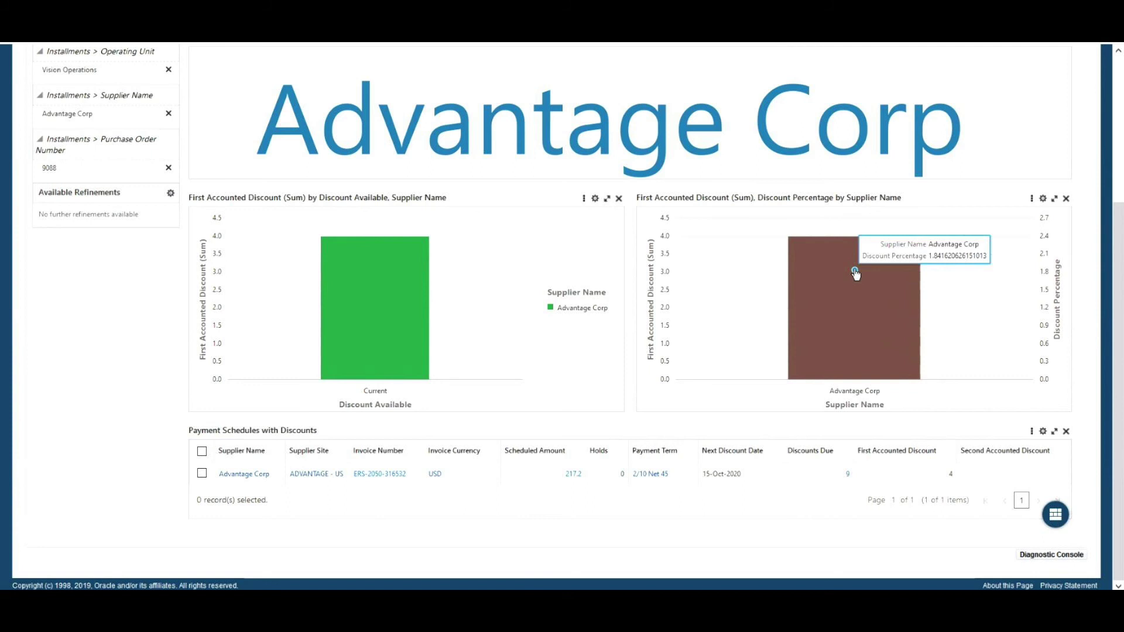
pyautogui.click(1032, 199)
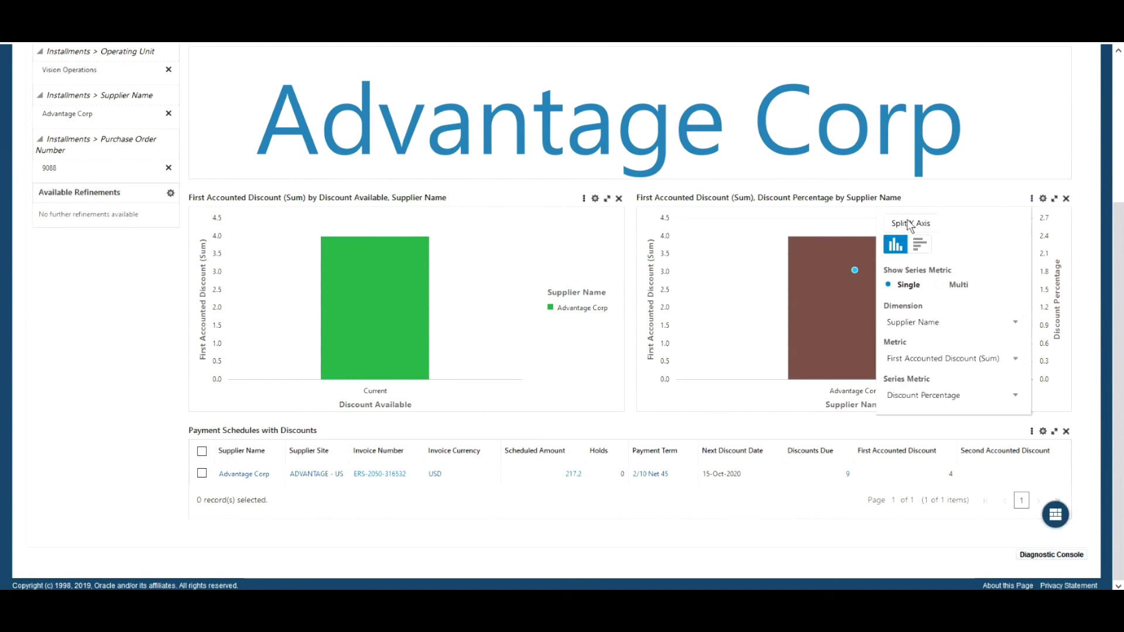
pyautogui.click(908, 221)
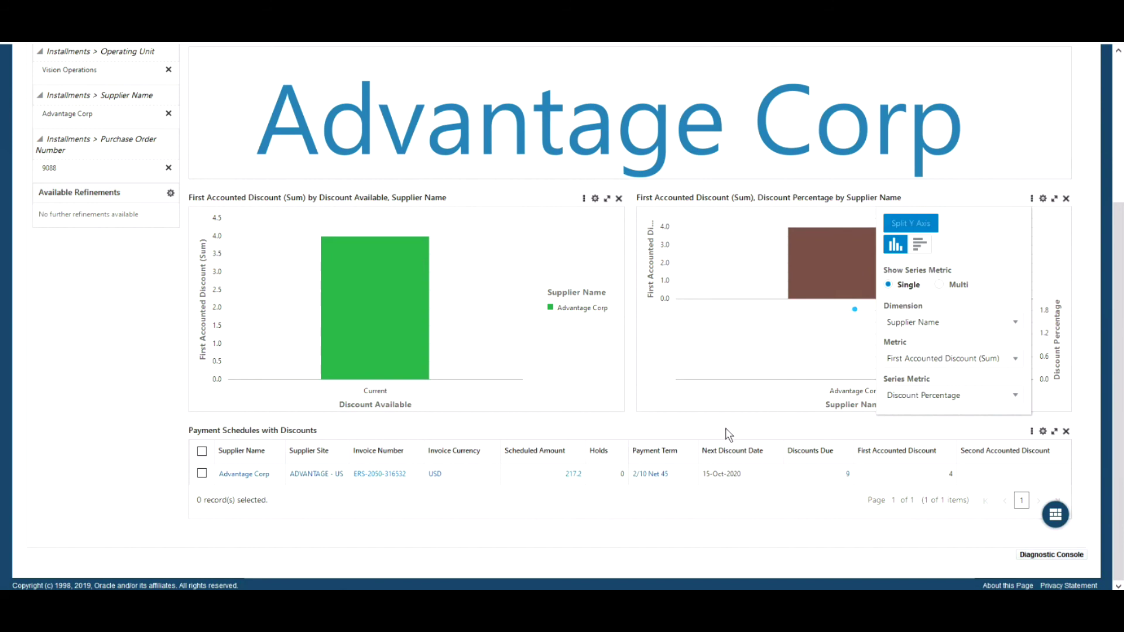
pyautogui.click(695, 428)
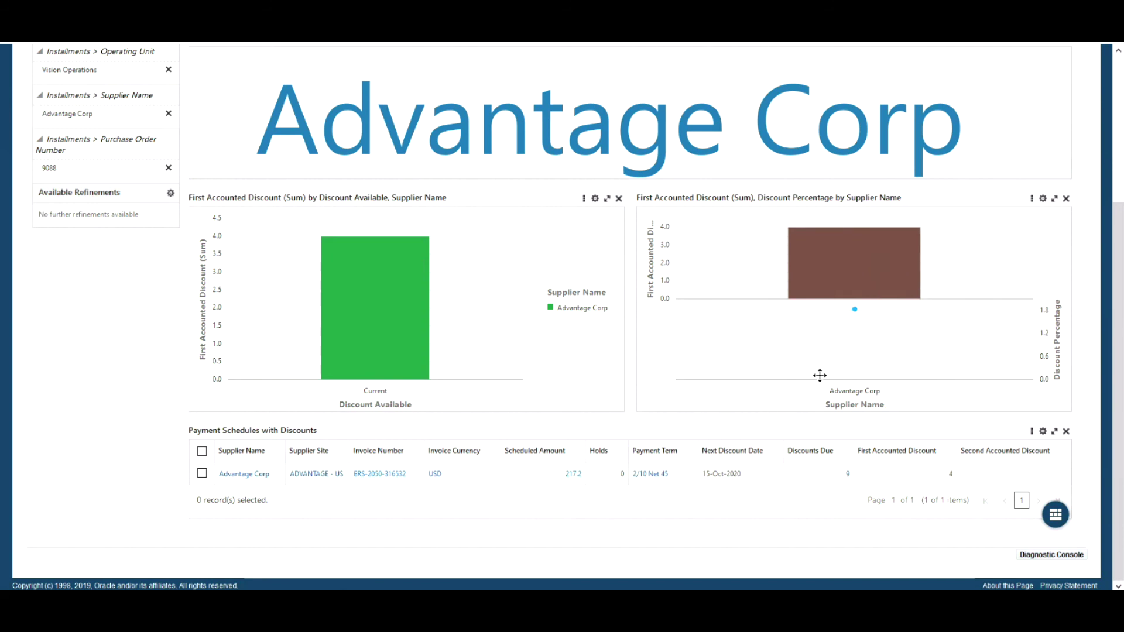
pyautogui.moveTo(853, 269)
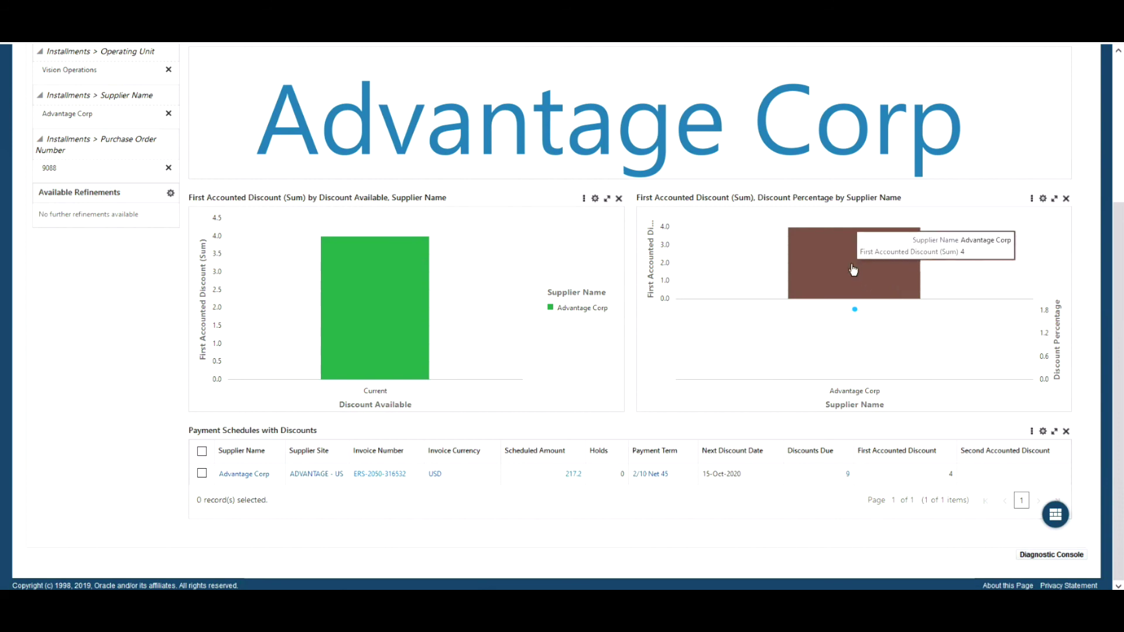
pyautogui.moveTo(854, 312)
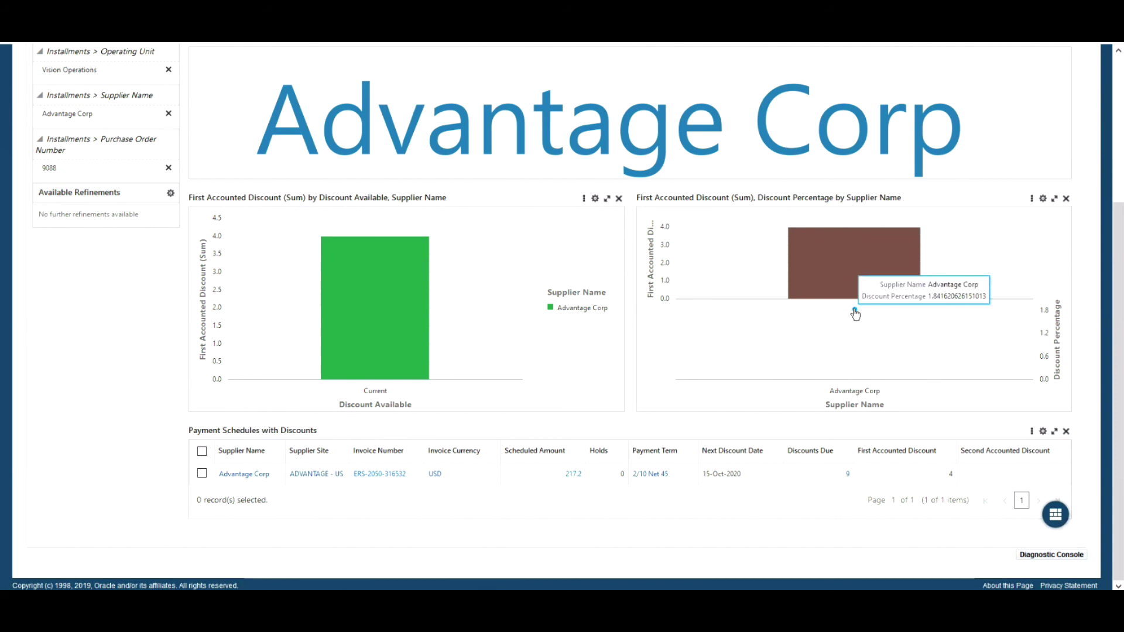
# Step: Open the monitor invoice from the payment schedules and examine its lines, including the project, task and expenditure details
pyautogui.click(369, 475)
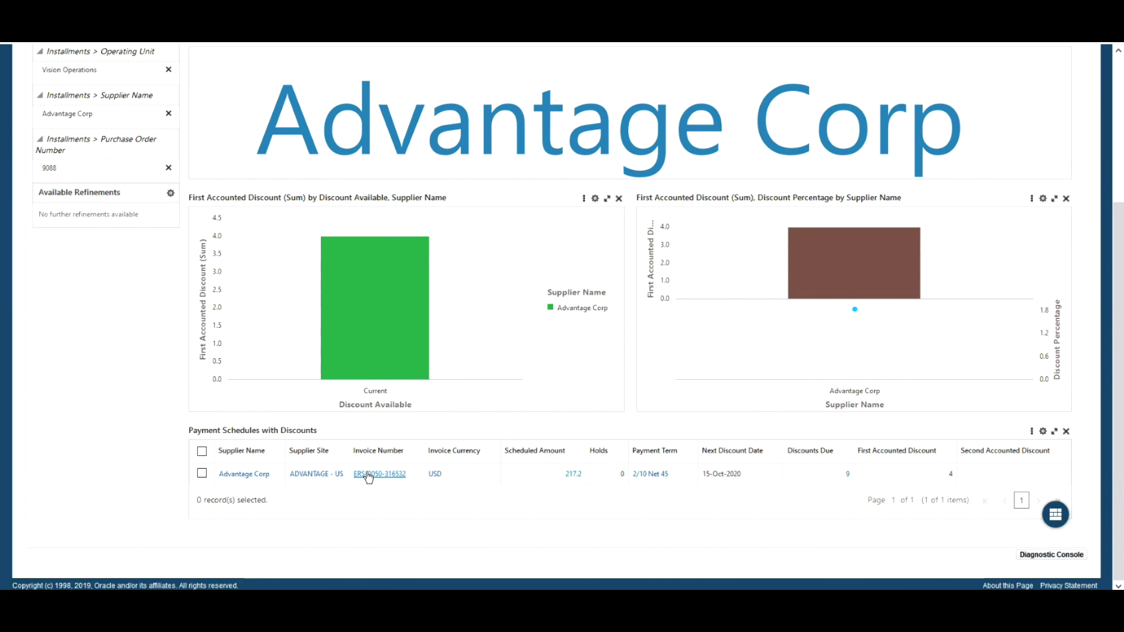
pyautogui.click(367, 474)
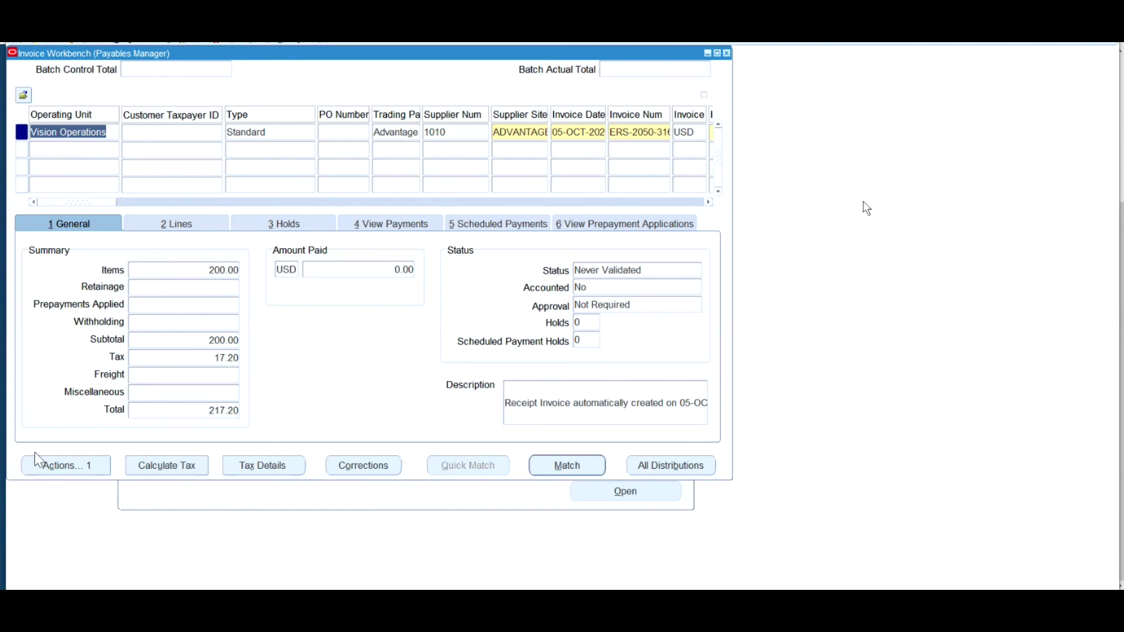
pyautogui.click(173, 225)
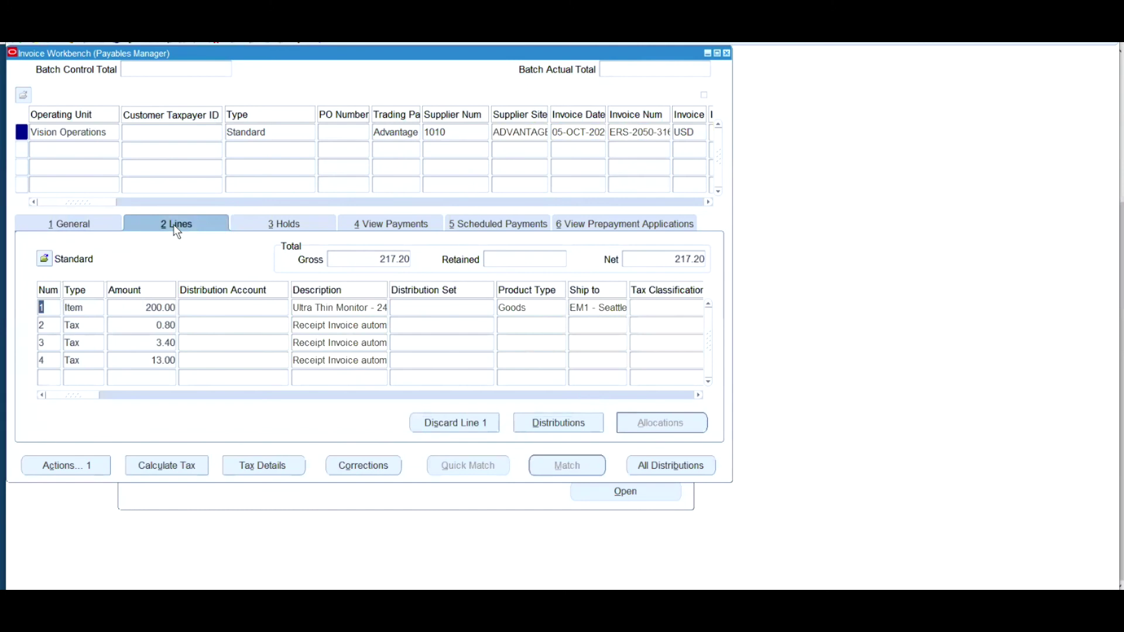
pyautogui.moveTo(70, 395); pyautogui.dragTo(201, 399)
pyautogui.moveTo(244, 398); pyautogui.dragTo(701, 395)
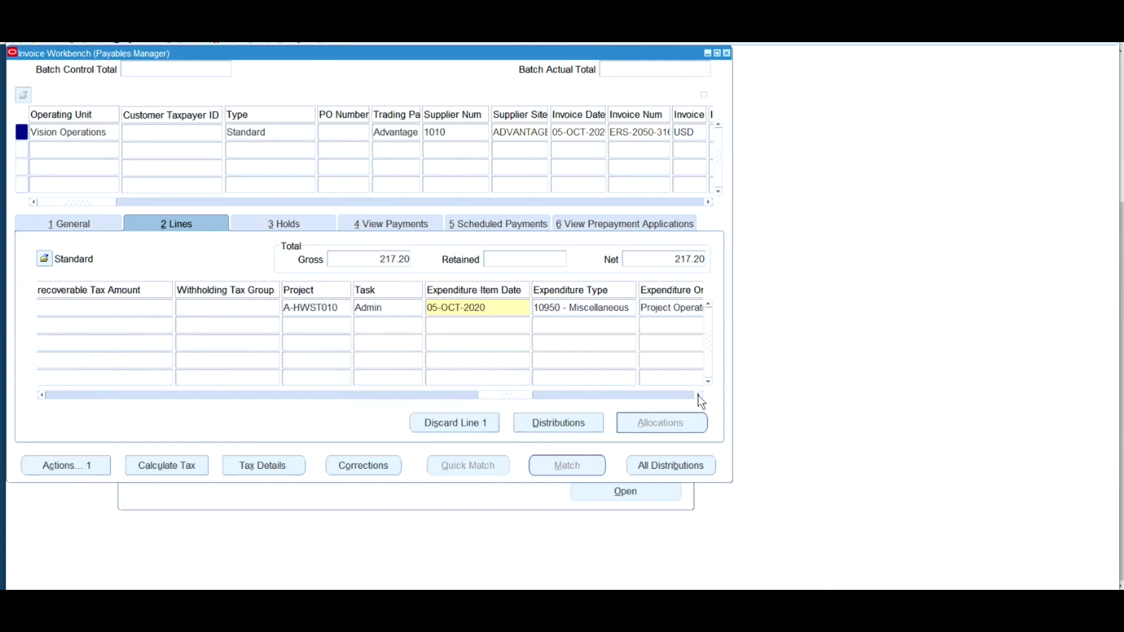
pyautogui.click(699, 396)
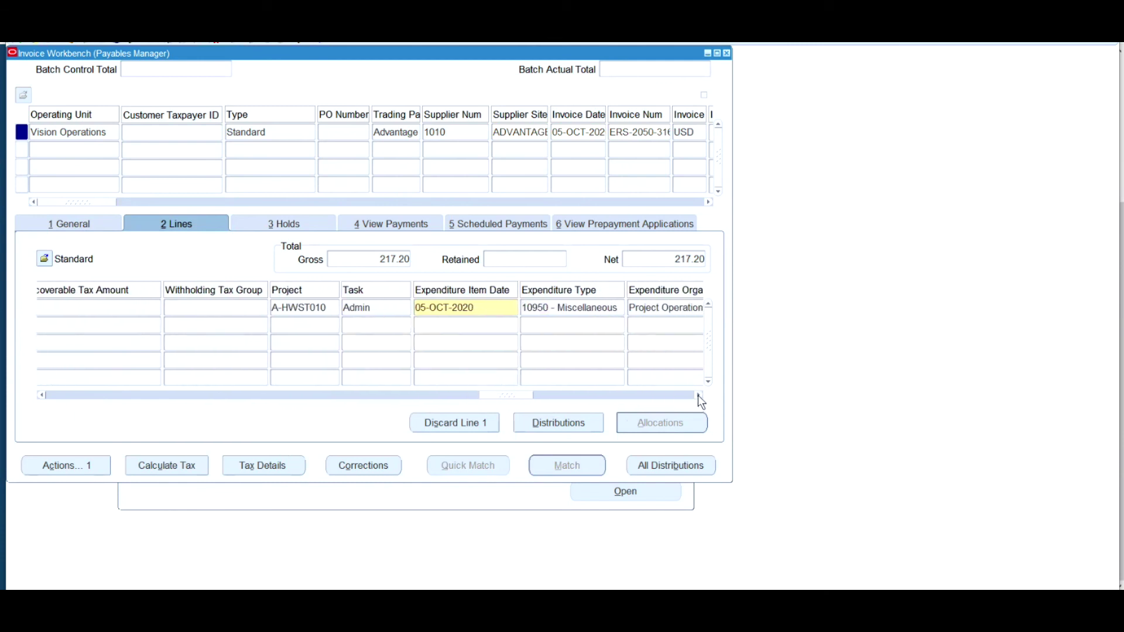
pyautogui.click(698, 396)
pyautogui.click(699, 396)
pyautogui.click(698, 396)
pyautogui.click(698, 395)
pyautogui.click(698, 396)
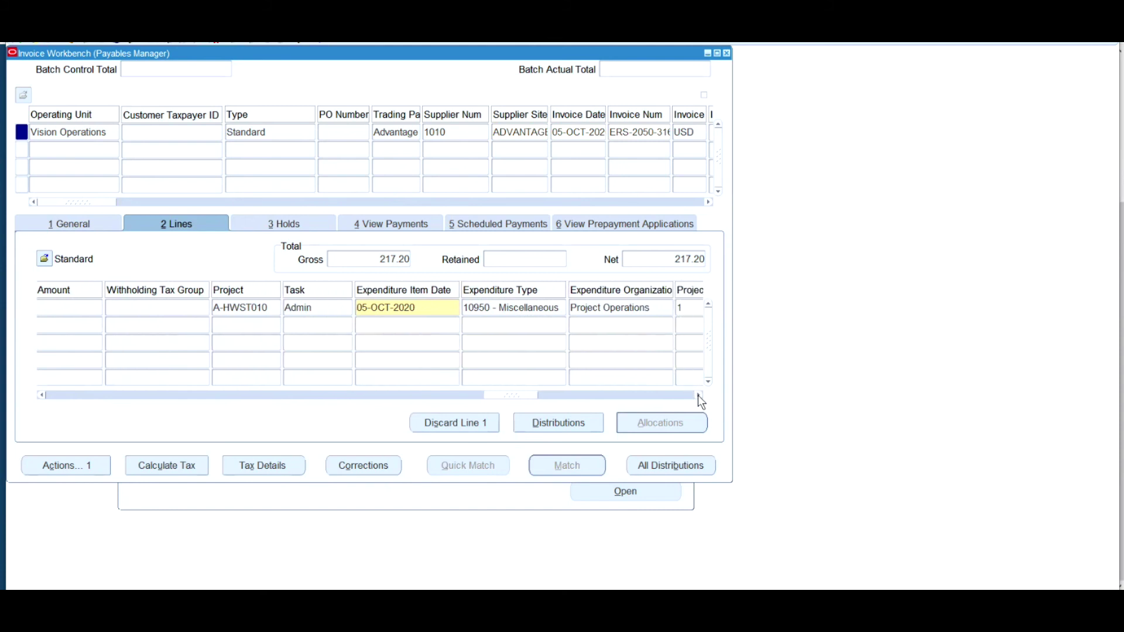
pyautogui.click(698, 396)
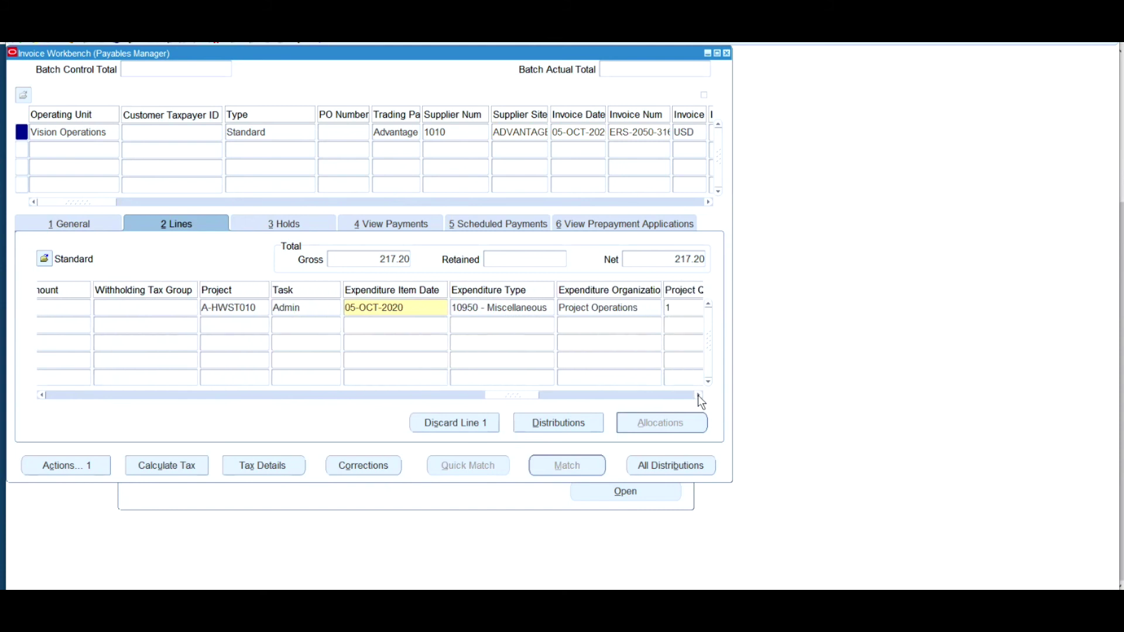
pyautogui.click(699, 396)
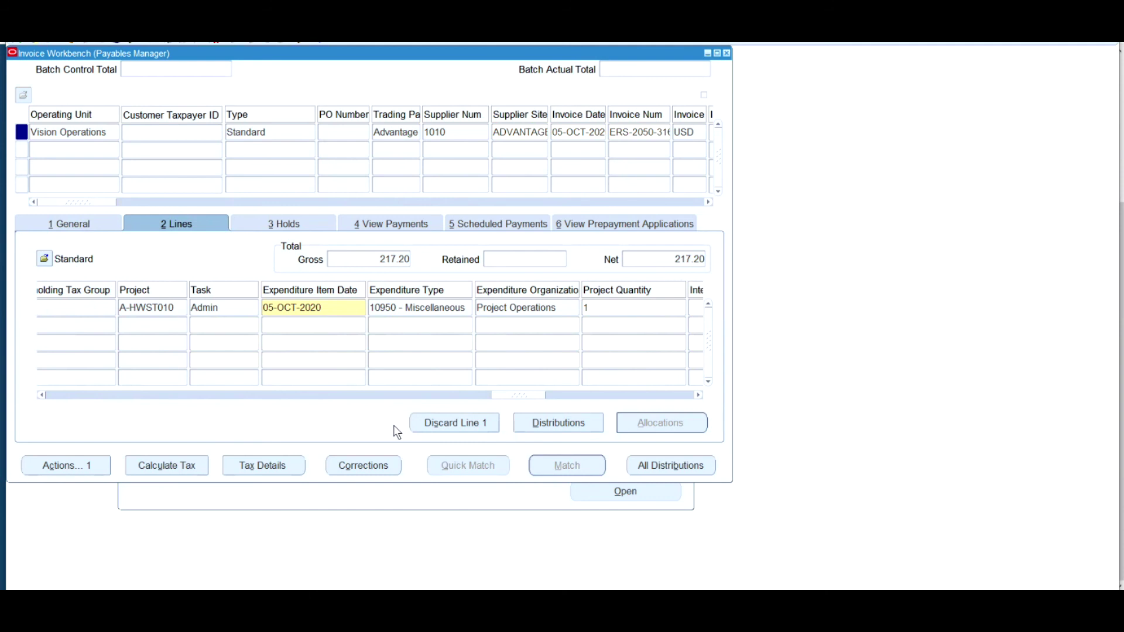
# Step: Review all distributions of the monitor invoice, including accounts, purchase order references, project and expenditure columns
pyautogui.click(662, 465)
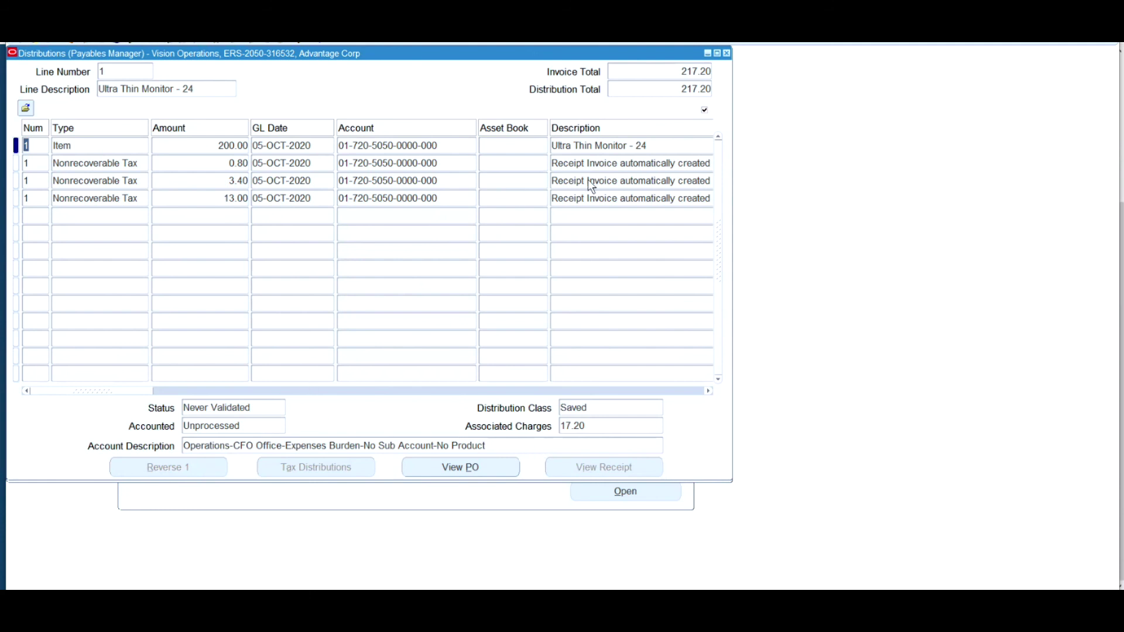
pyautogui.moveTo(112, 392); pyautogui.dragTo(297, 391)
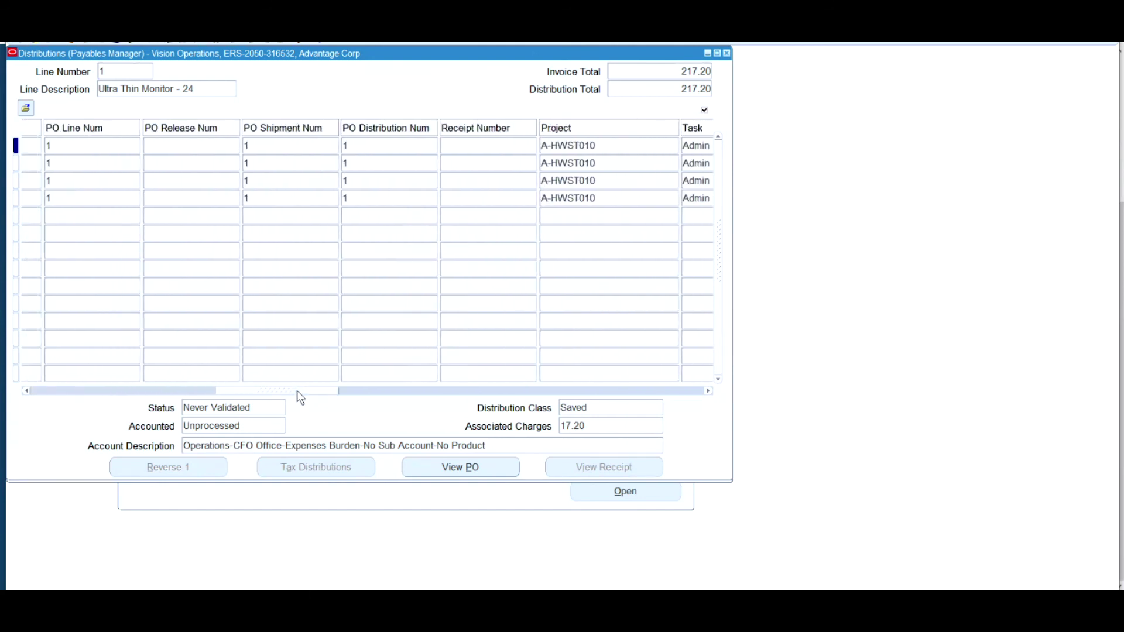
pyautogui.click(396, 391)
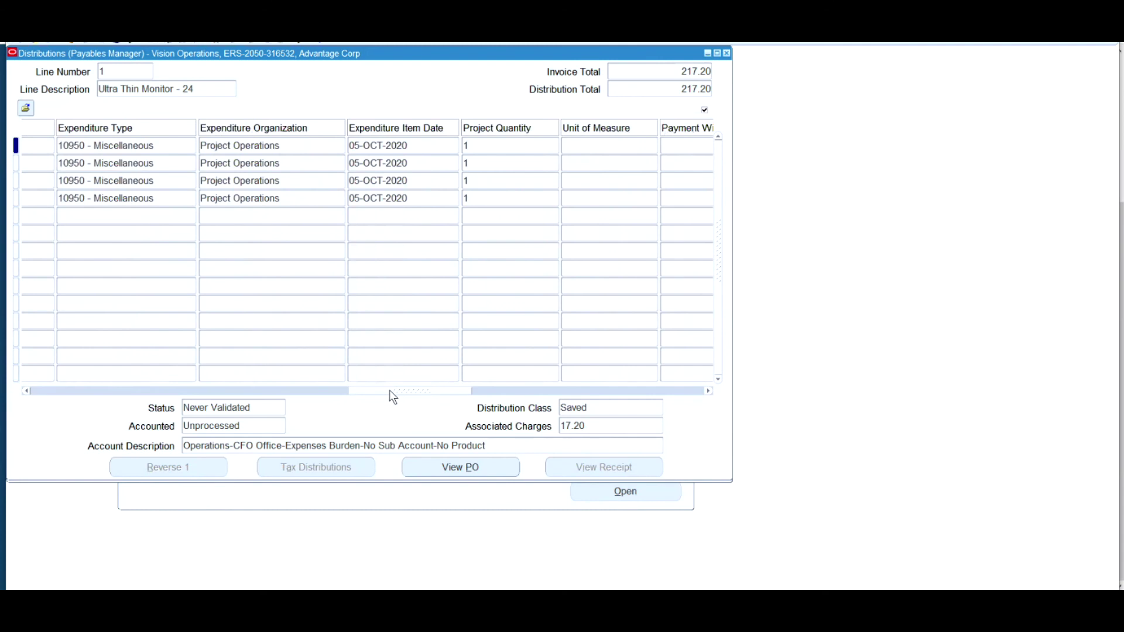
pyautogui.moveTo(390, 392); pyautogui.dragTo(329, 392)
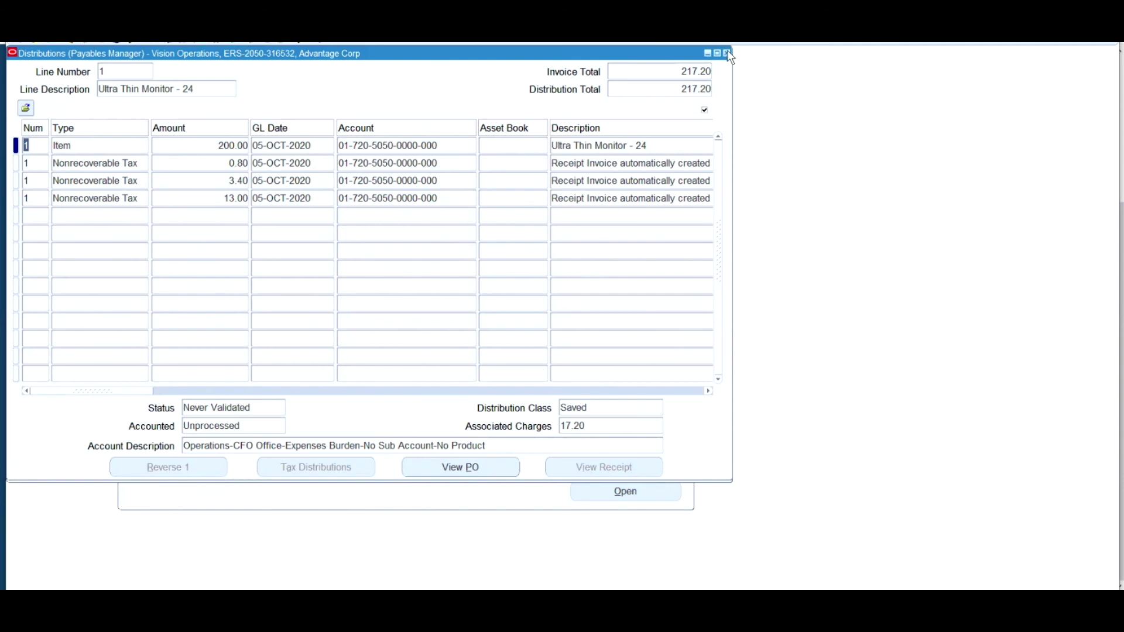
pyautogui.click(727, 53)
# Step: Validate the monitor invoice
pyautogui.click(64, 467)
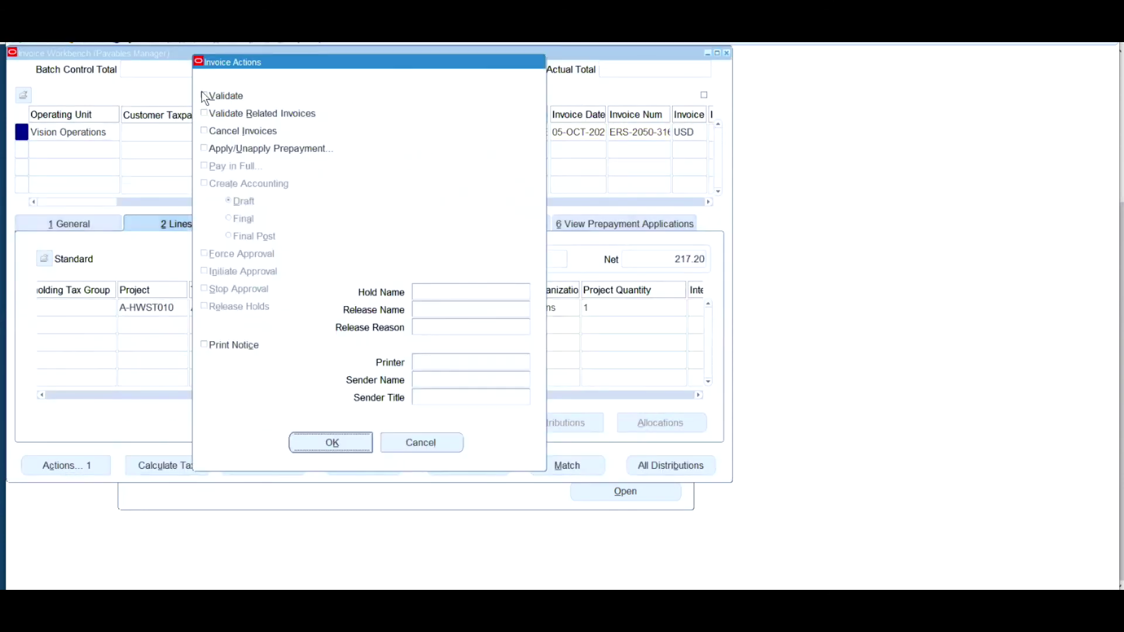
pyautogui.click(205, 97)
pyautogui.click(332, 446)
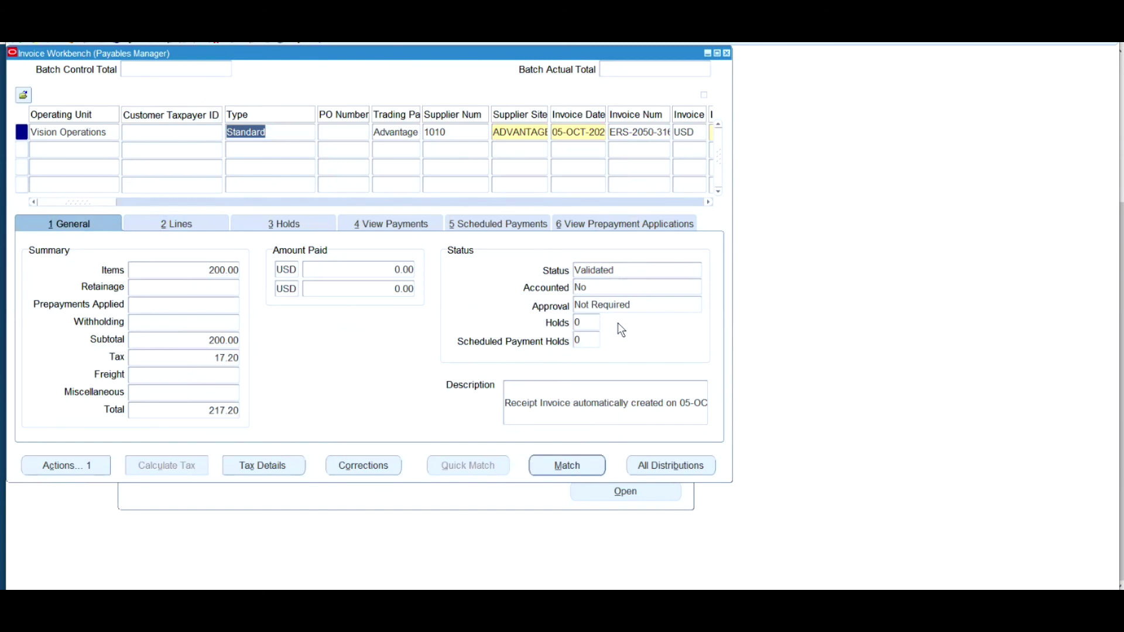
# Step: Initiate payment in full for the validated invoice, accepting all available discounts
pyautogui.click(44, 469)
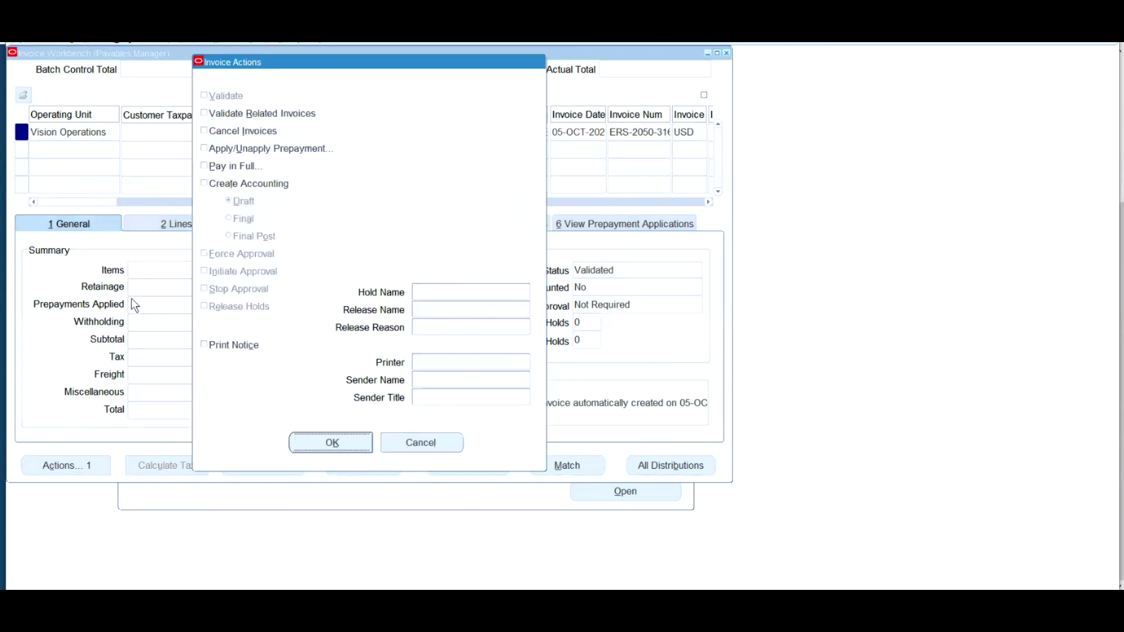
pyautogui.click(204, 166)
pyautogui.click(322, 448)
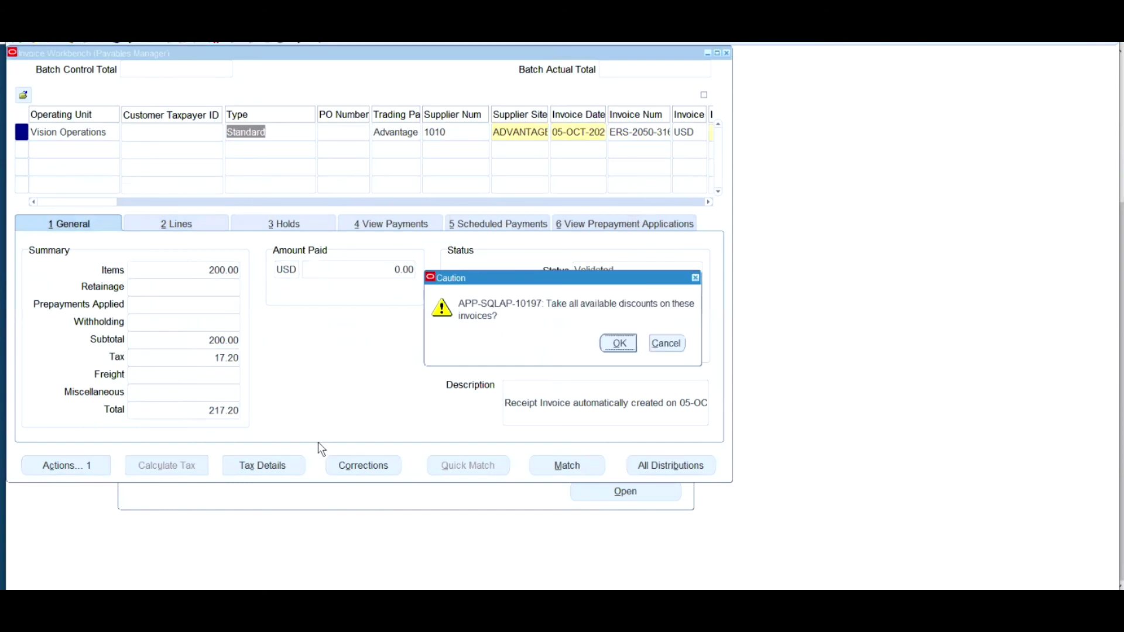
pyautogui.click(619, 343)
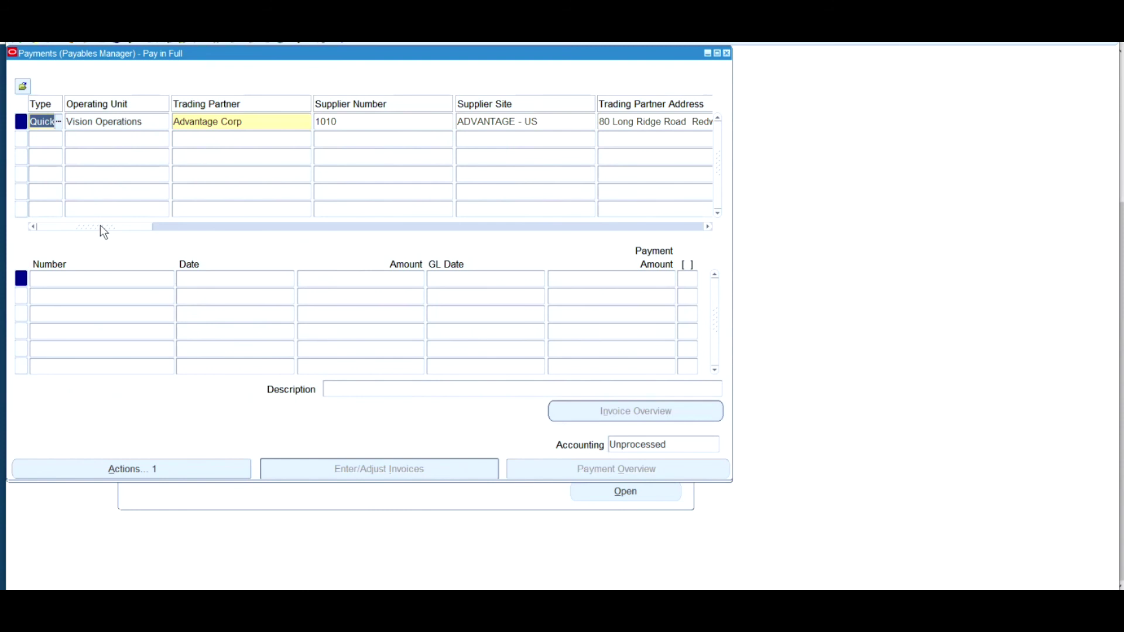
# Step: Set the payment process profile to Check - Positive Pay a, with Check Positive Pay as the payment document
pyautogui.click(203, 230)
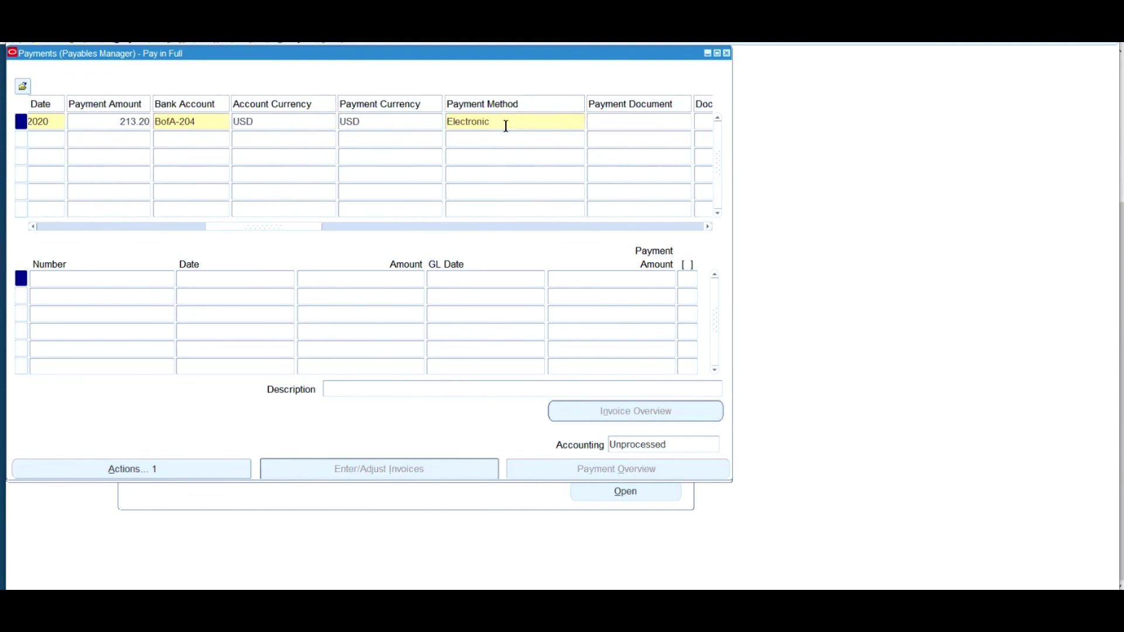
pyautogui.click(507, 126)
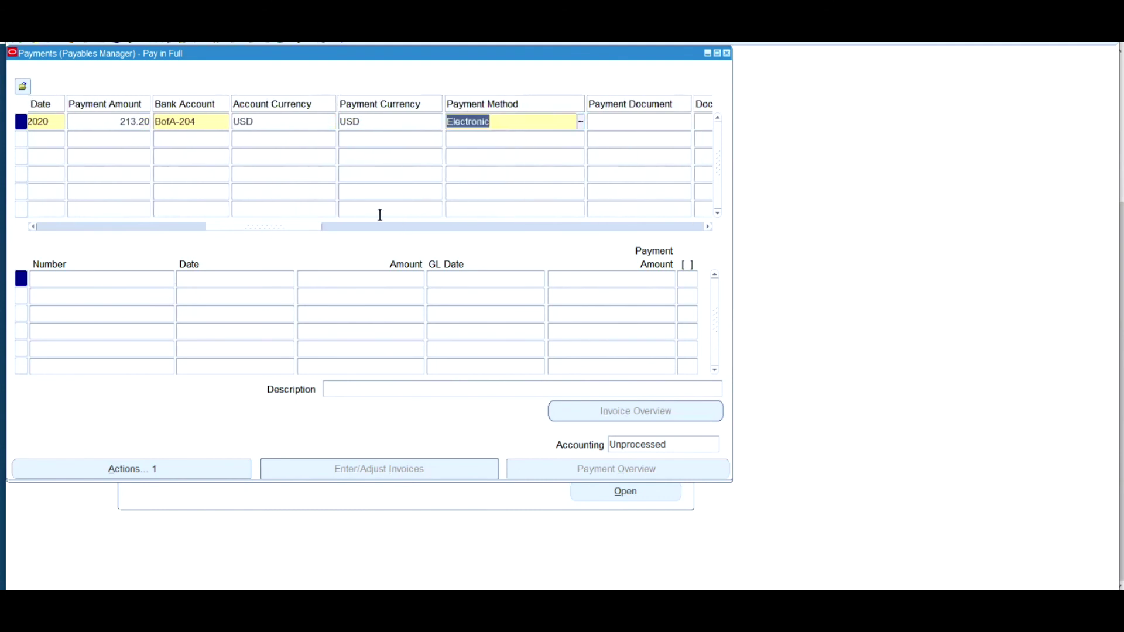
pyautogui.moveTo(314, 229); pyautogui.dragTo(343, 237)
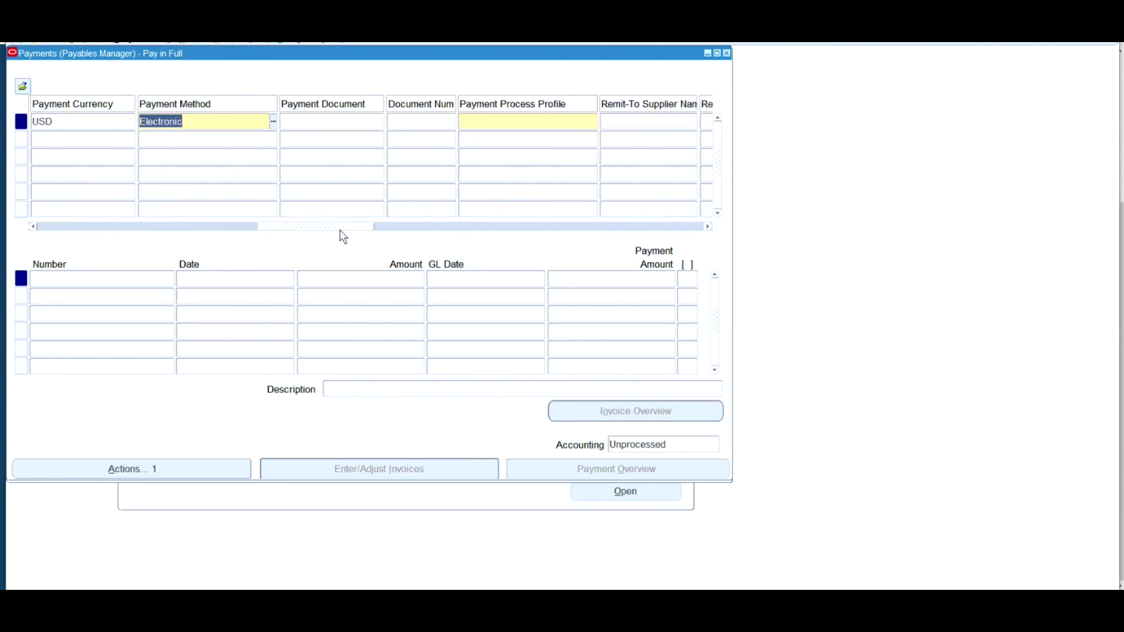
pyautogui.click(567, 122)
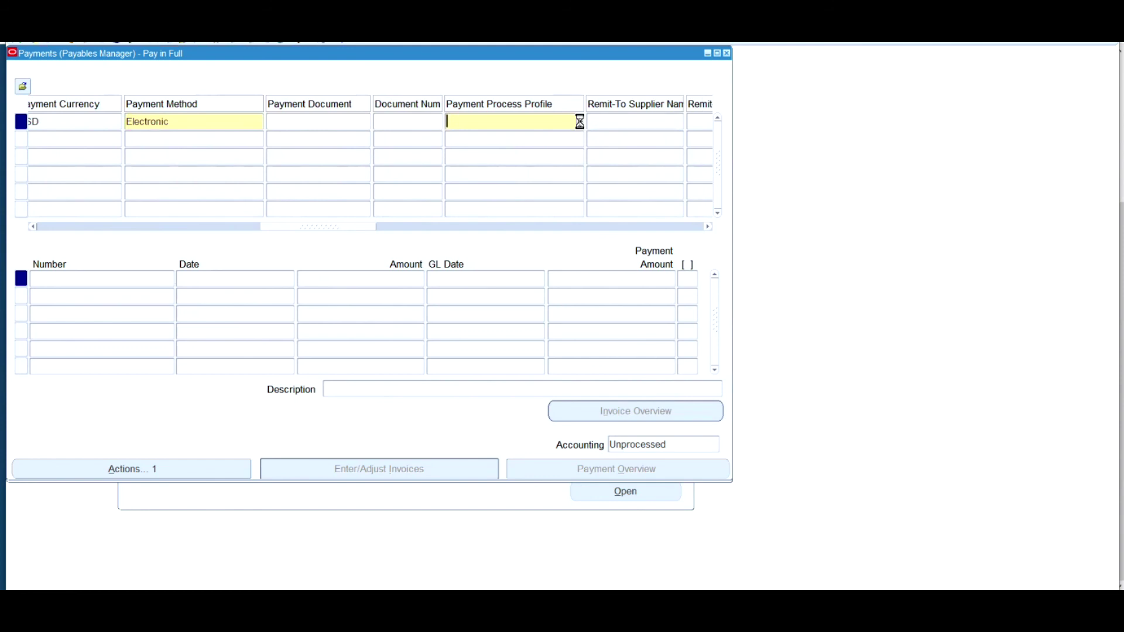
pyautogui.click(579, 122)
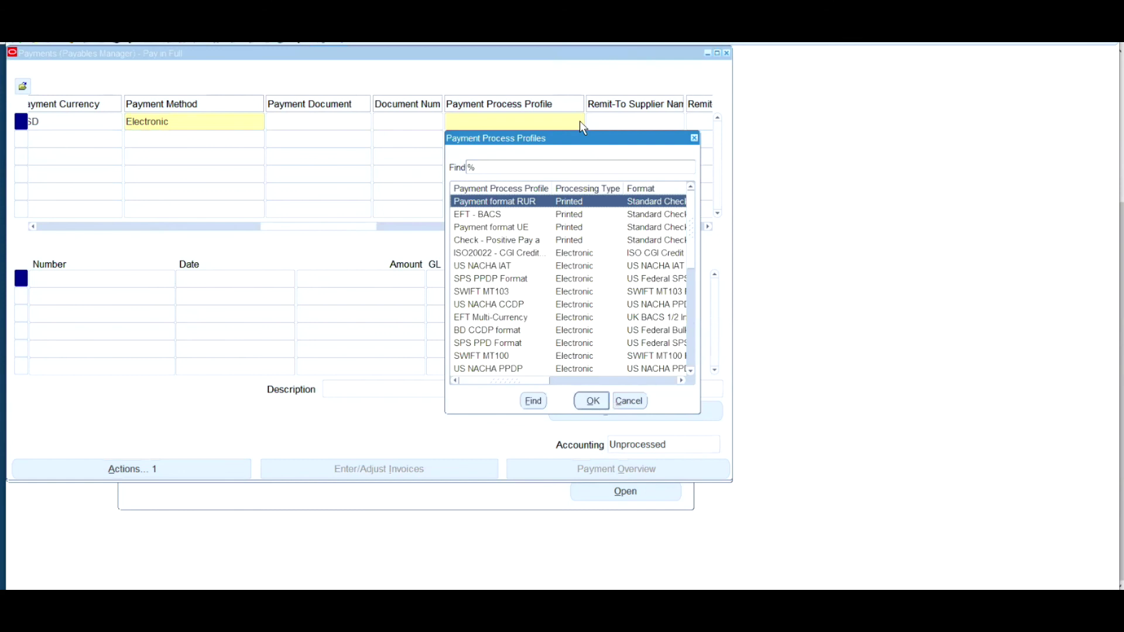
pyautogui.click(474, 240)
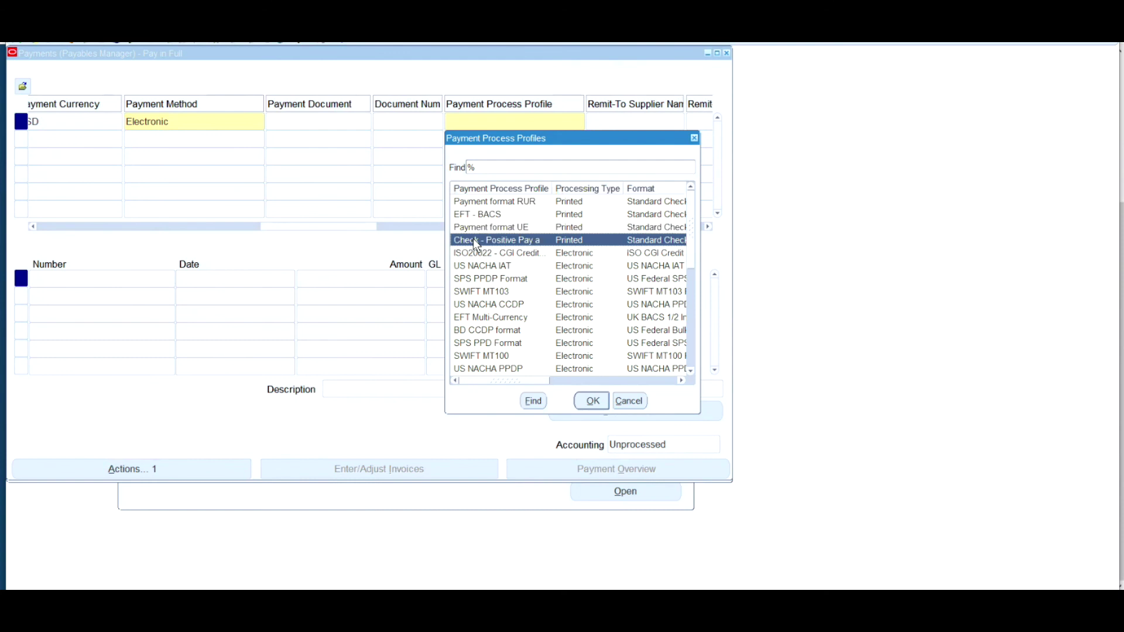
pyautogui.click(588, 400)
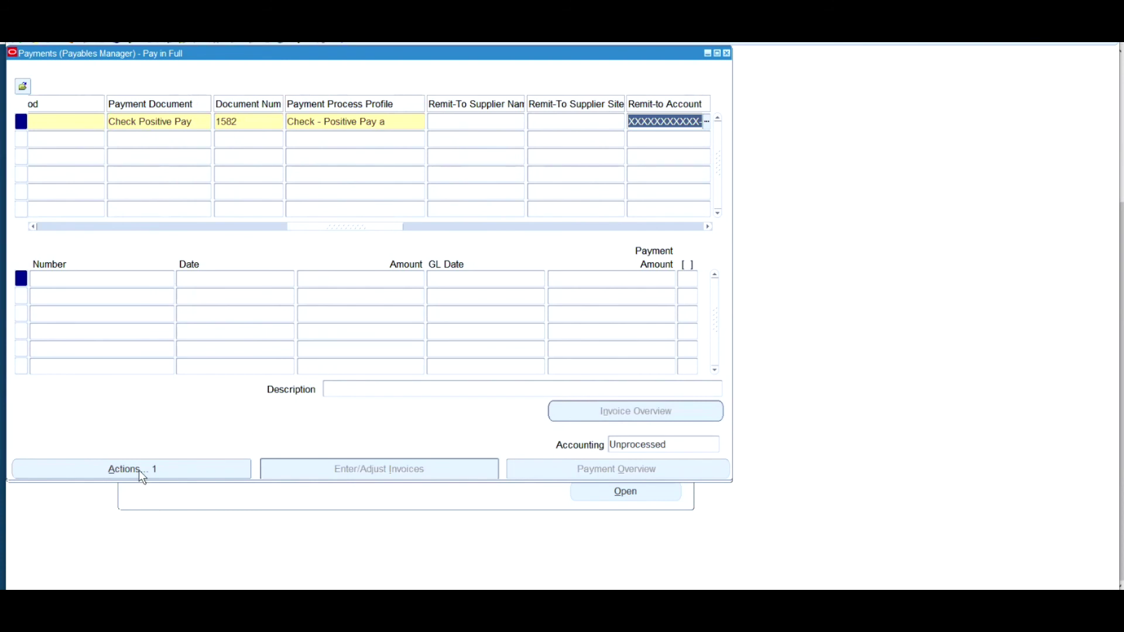
# Step: Save the payment with all available discounts taken, and close the payments form
pyautogui.click(72, 44)
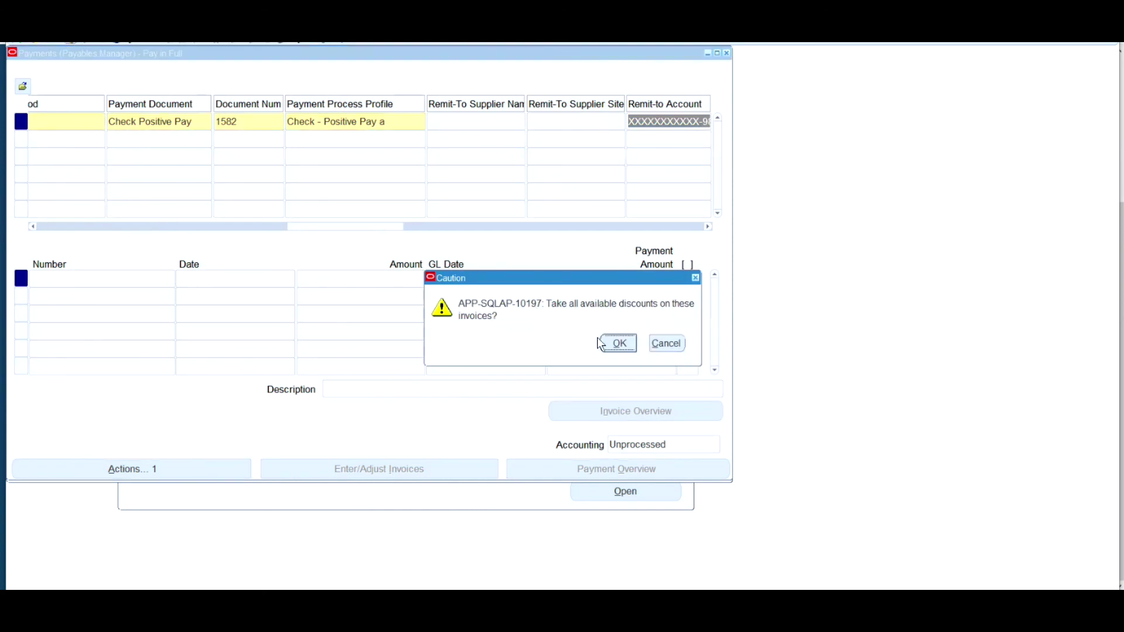
pyautogui.click(611, 345)
pyautogui.click(614, 348)
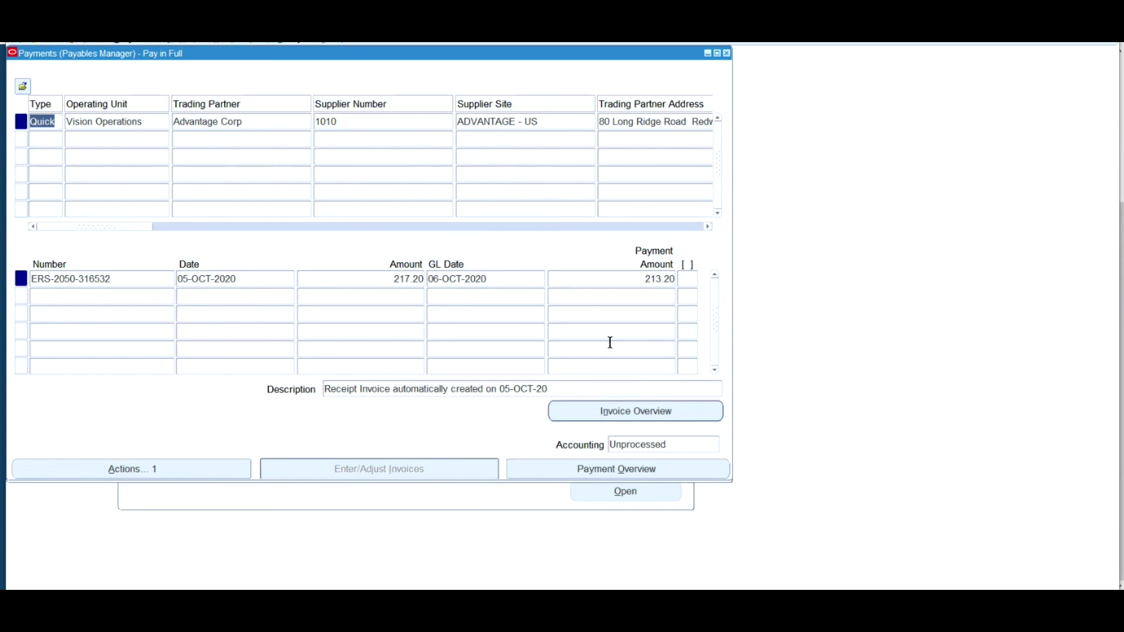
pyautogui.click(727, 54)
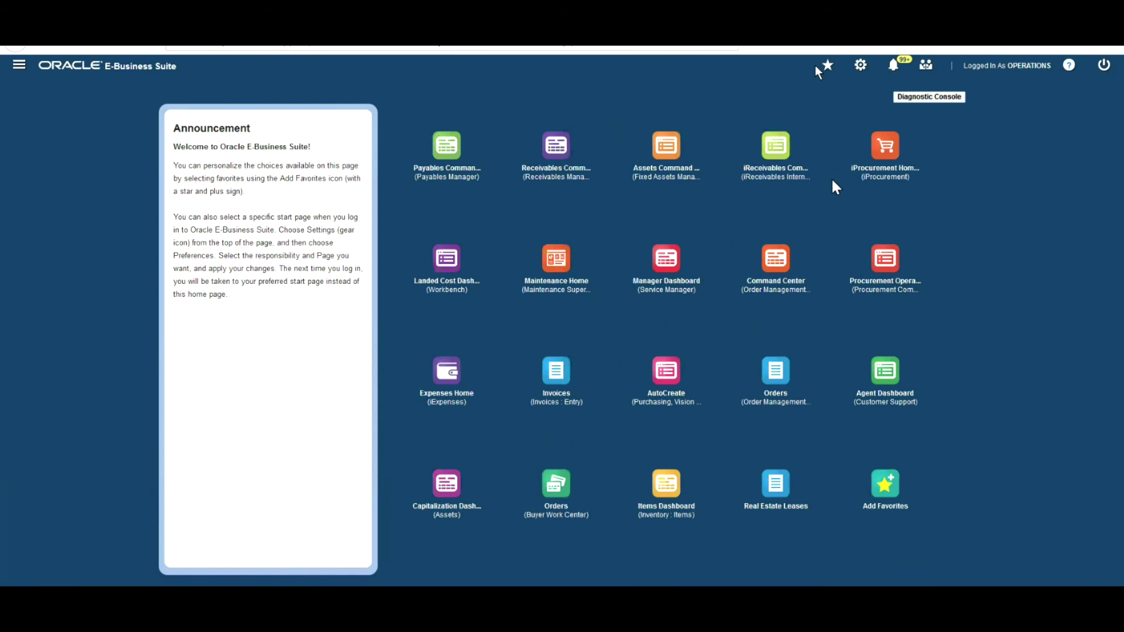
# Step: Open the period close view of the Payables Command Center and examine the closing controls and unaccounted events
pyautogui.click(450, 156)
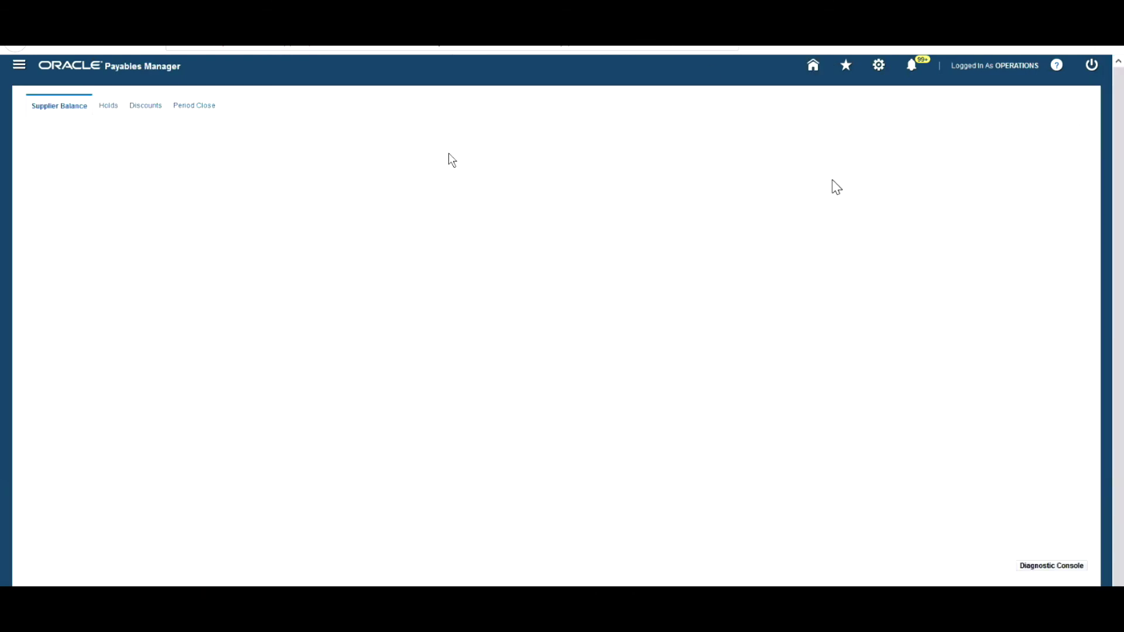
pyautogui.click(194, 111)
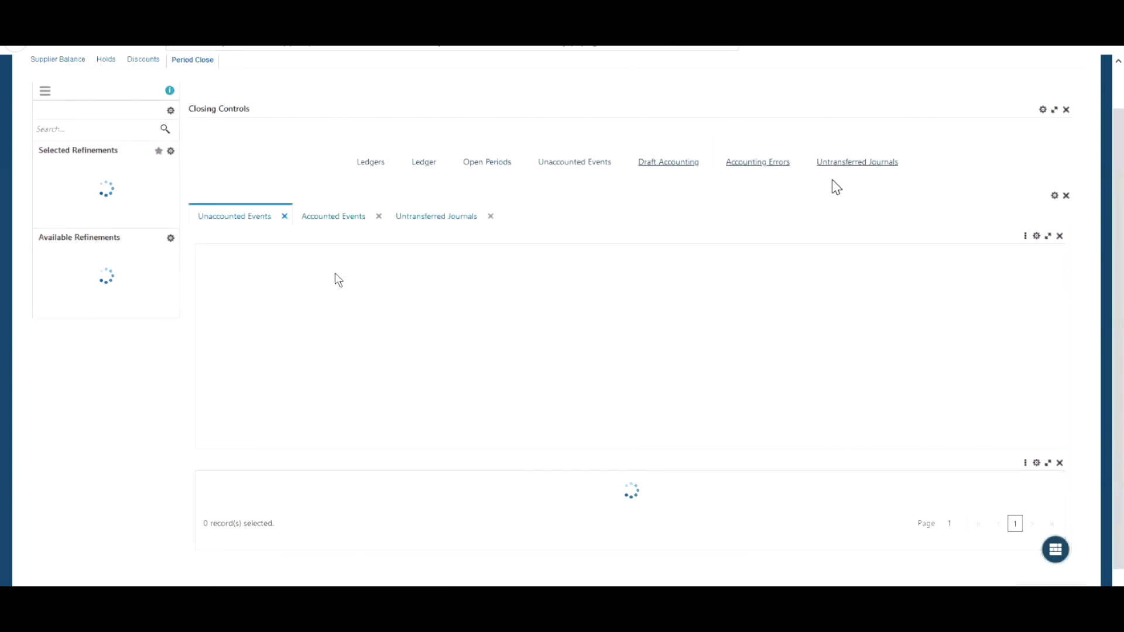
pyautogui.scroll(-1, 836, 187)
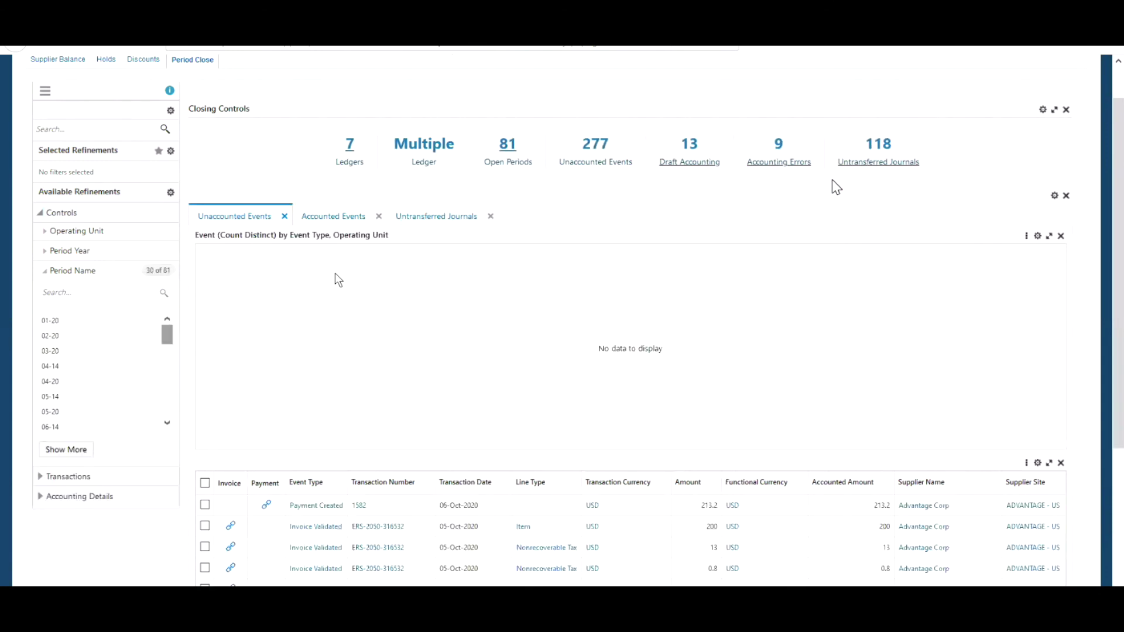
pyautogui.scroll(-3, 836, 187)
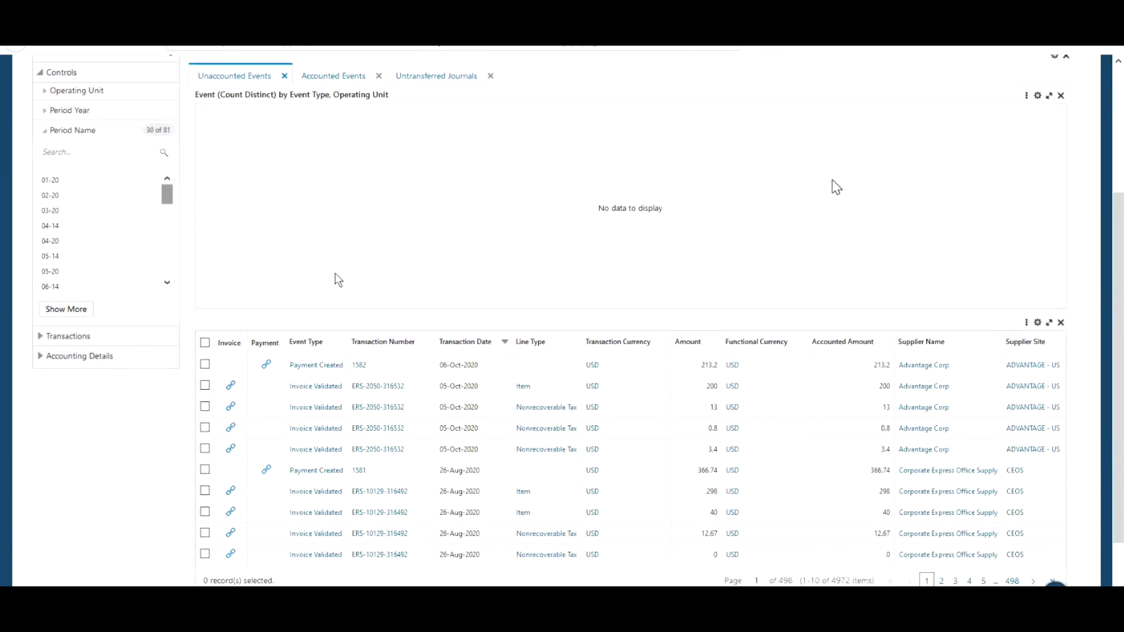